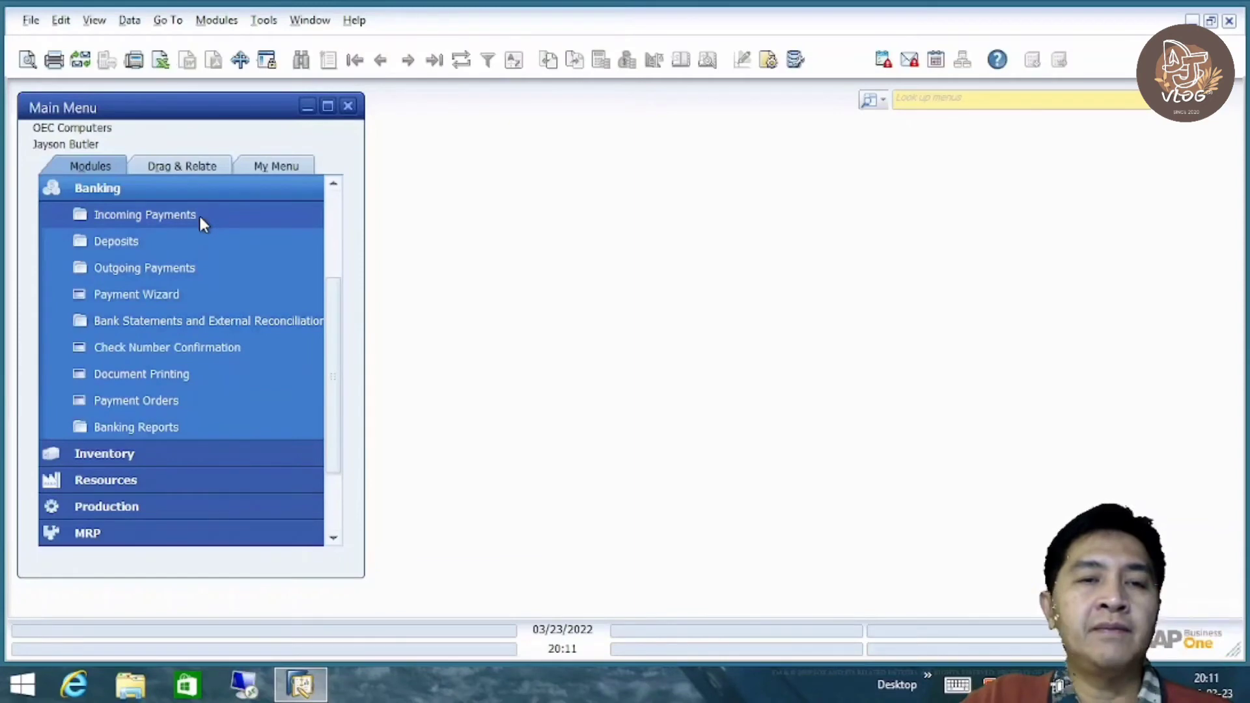
# Step through the Payment Wizard without choosing any business partner, then close it
pyautogui.click(147, 245)
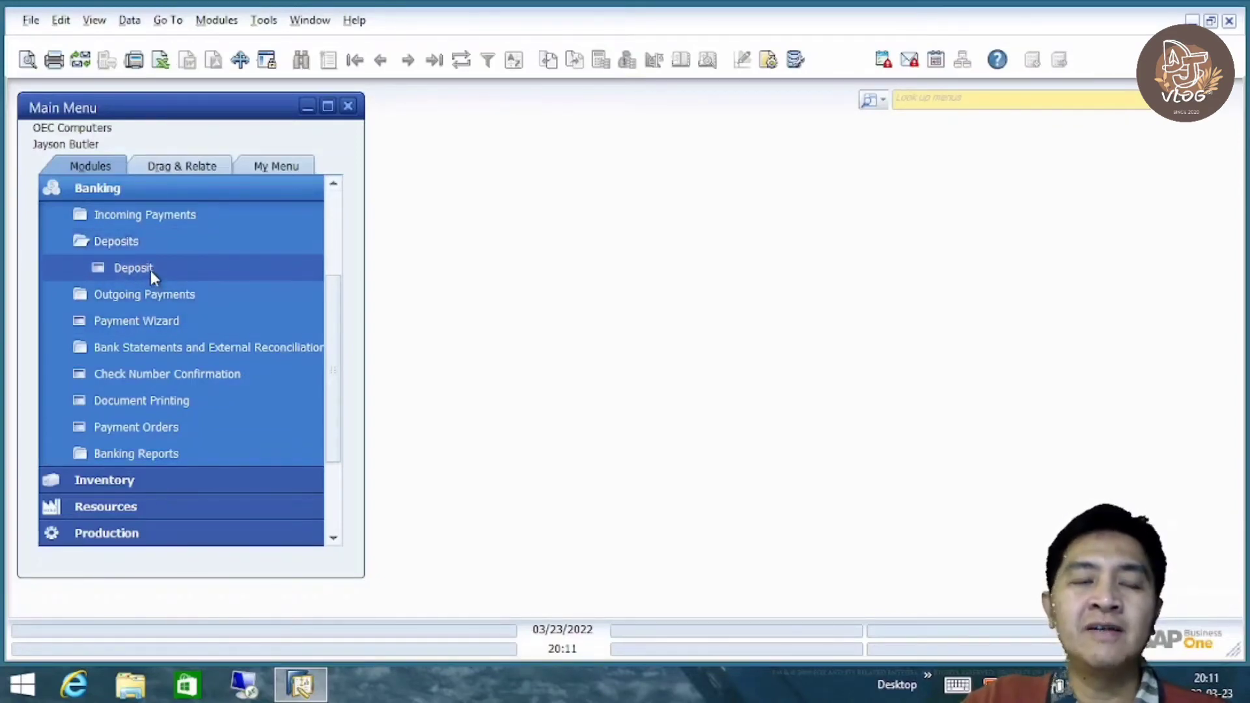
pyautogui.click(164, 322)
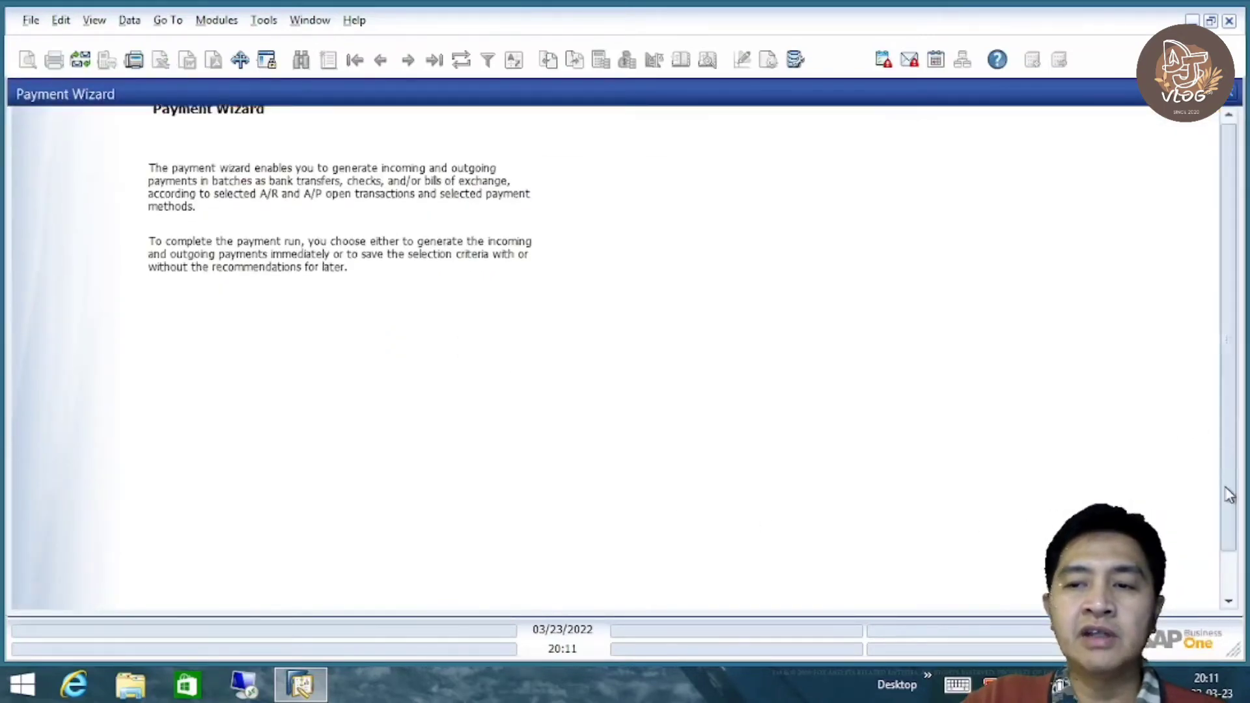
pyautogui.click(1172, 587)
pyautogui.click(1169, 588)
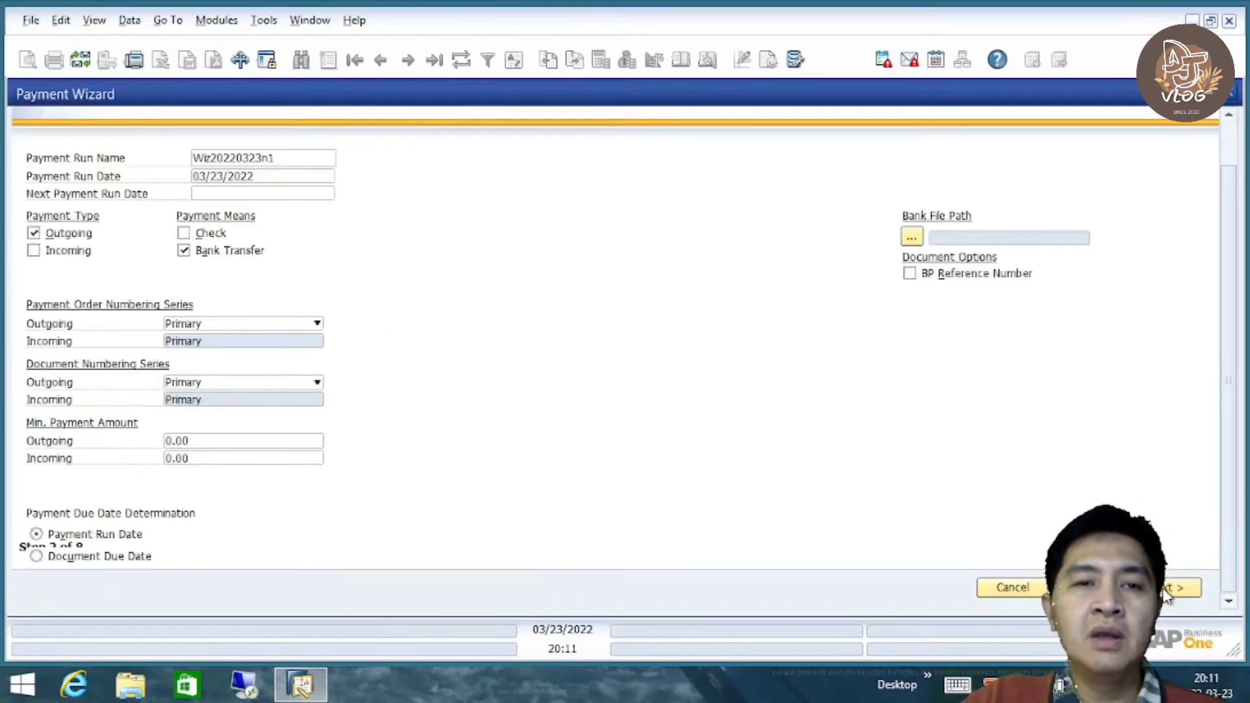
pyautogui.click(1167, 593)
pyautogui.click(1166, 592)
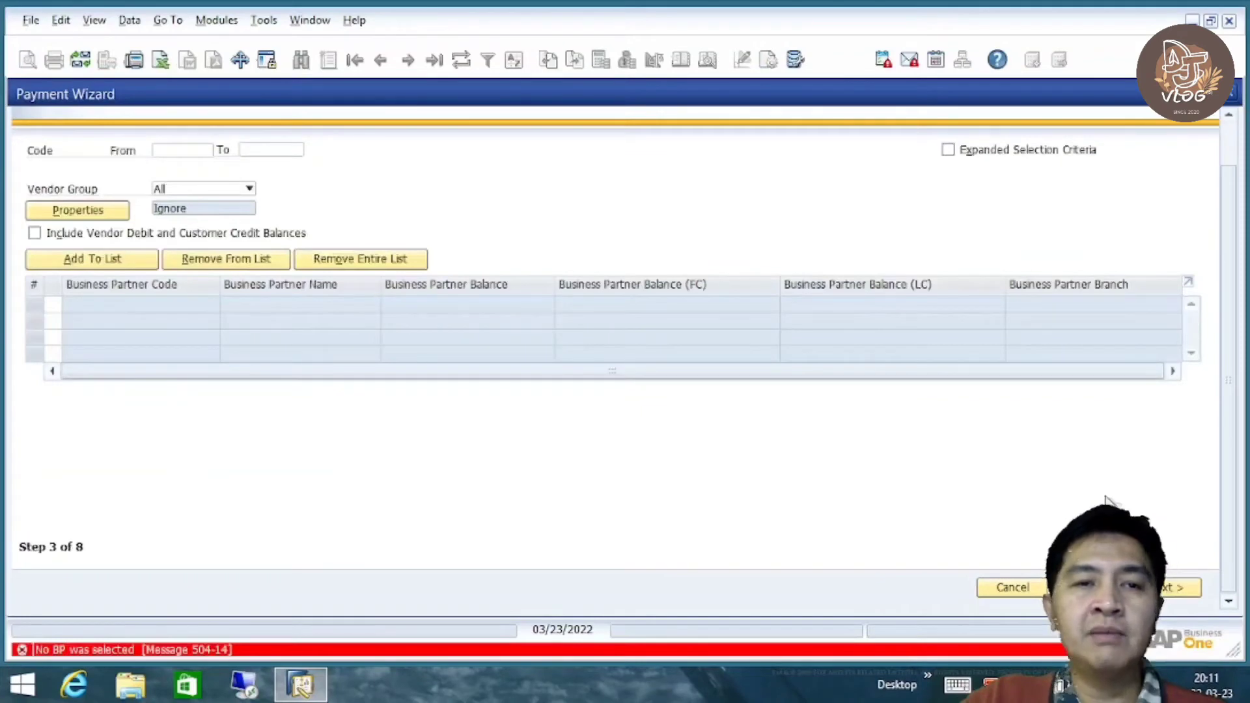
pyautogui.click(1228, 95)
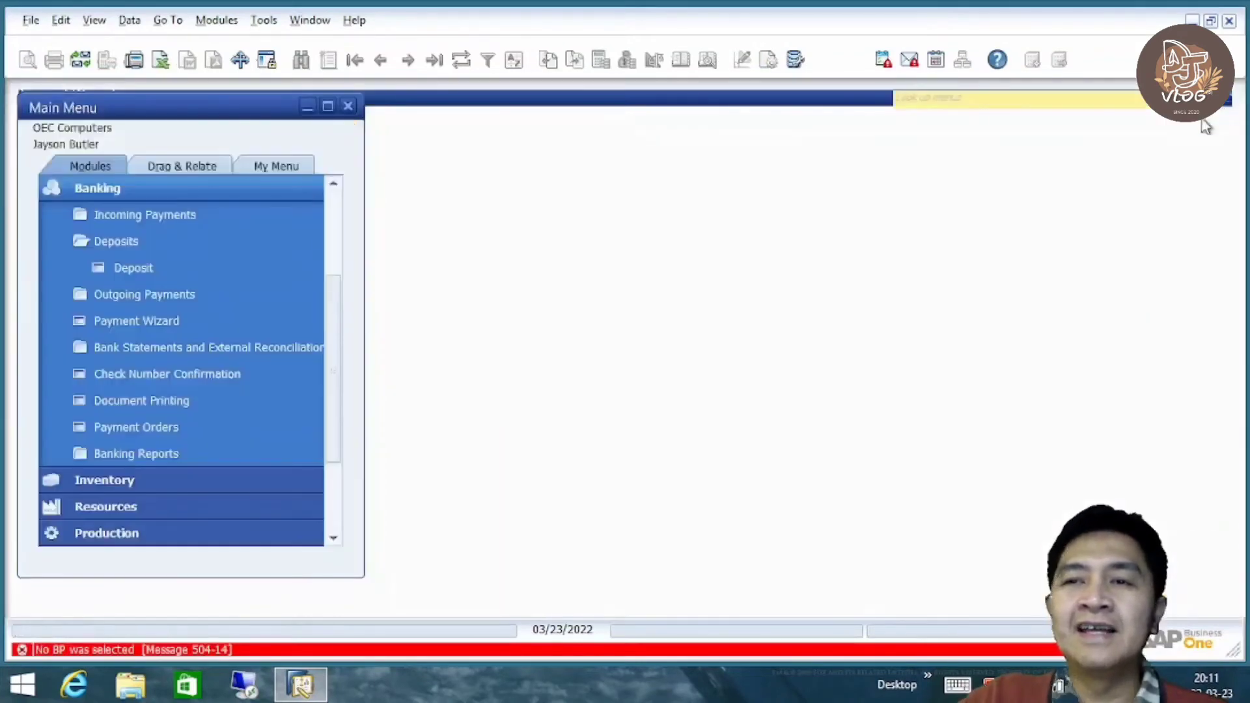
# Open a new Incoming Payments form from the Banking module
pyautogui.click(189, 240)
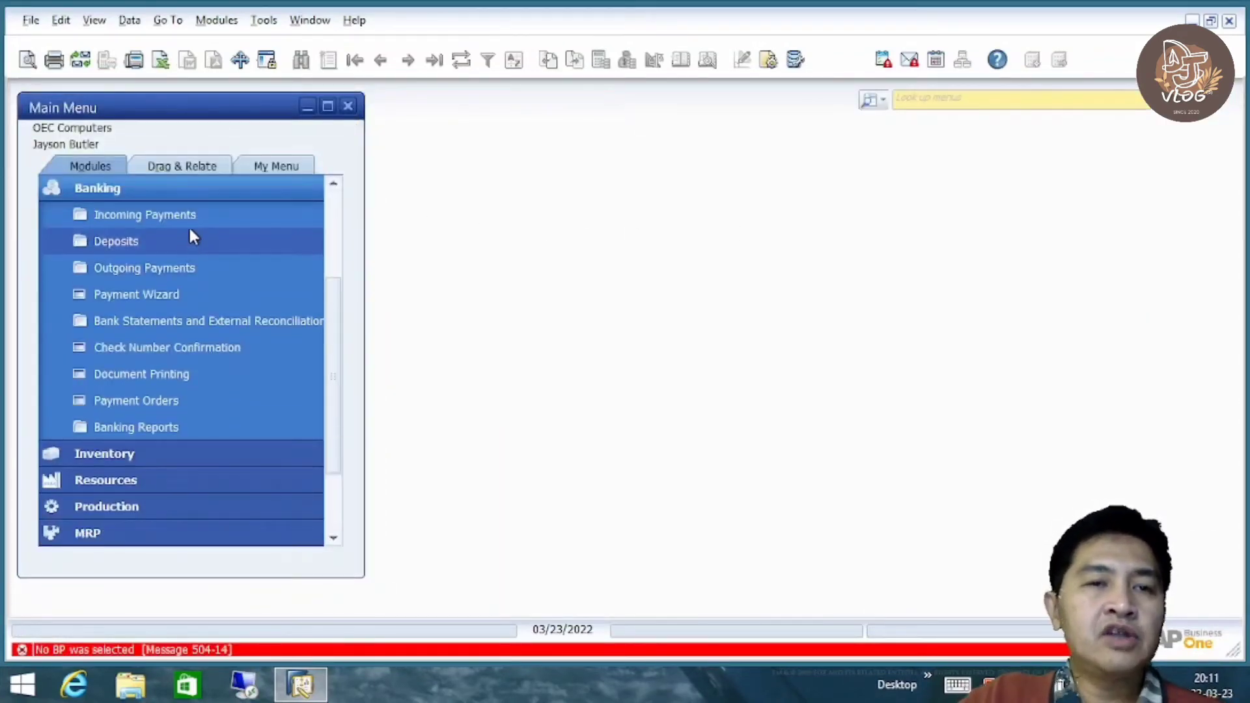
pyautogui.click(188, 220)
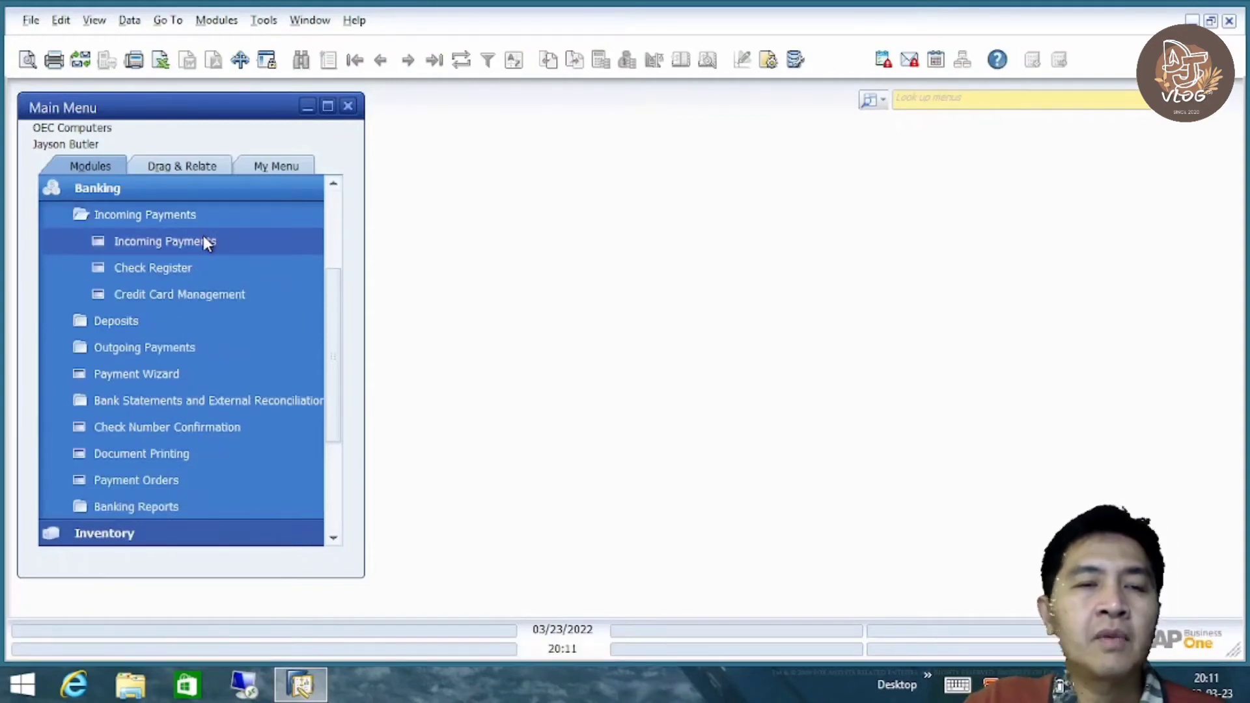
pyautogui.click(188, 241)
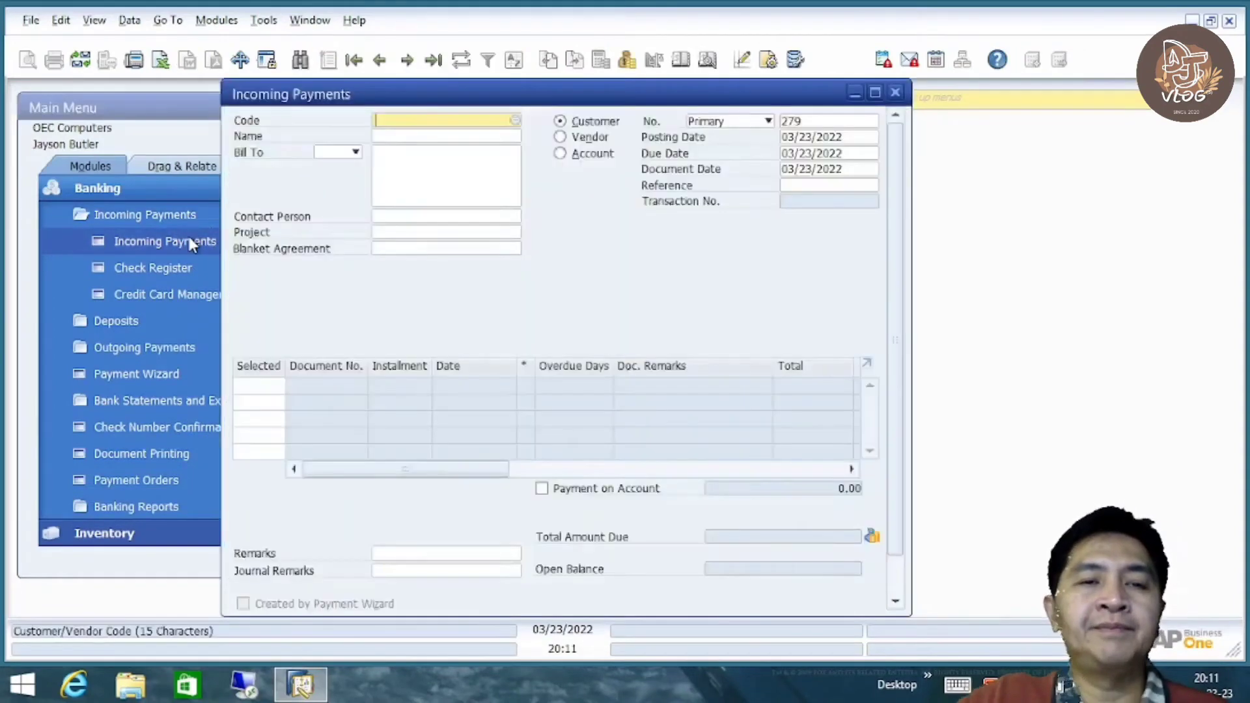
# Select Maxi-Teq from the List of Business Partners as the paying customer
pyautogui.moveTo(538, 98); pyautogui.dragTo(647, 101)
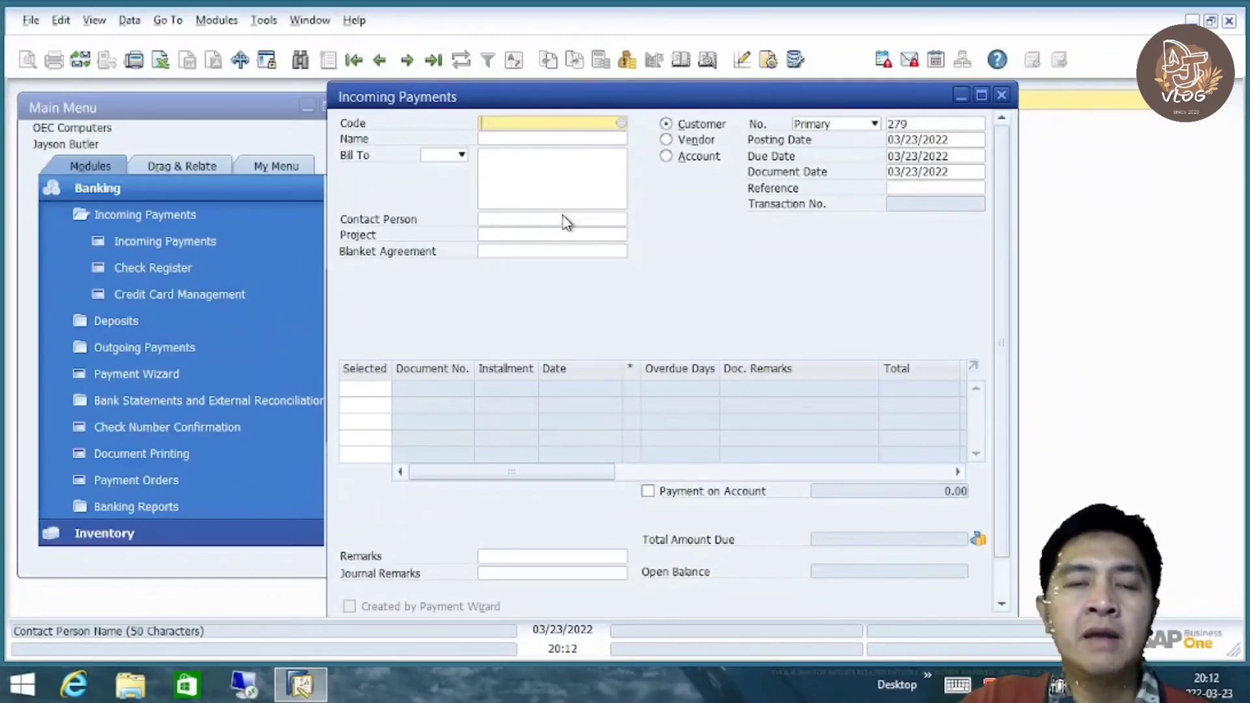
pyautogui.press('Tab')
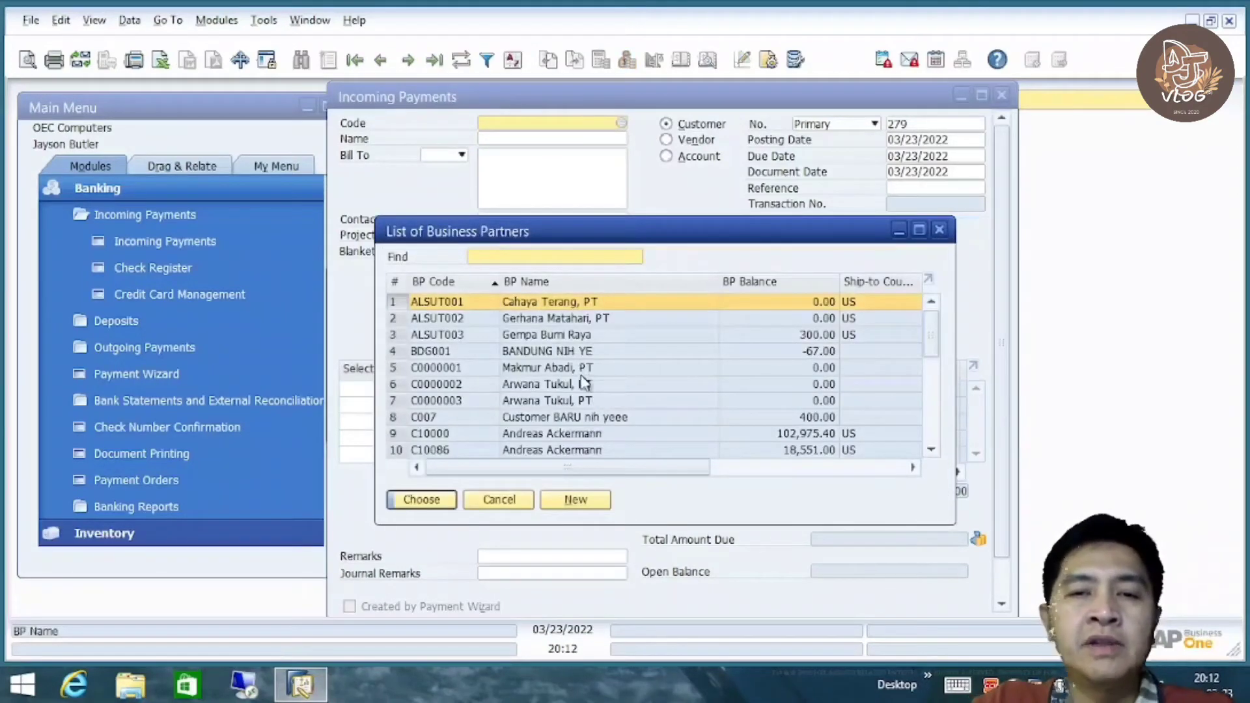
pyautogui.scroll(-2, 643, 369)
pyautogui.doubleClick(559, 402)
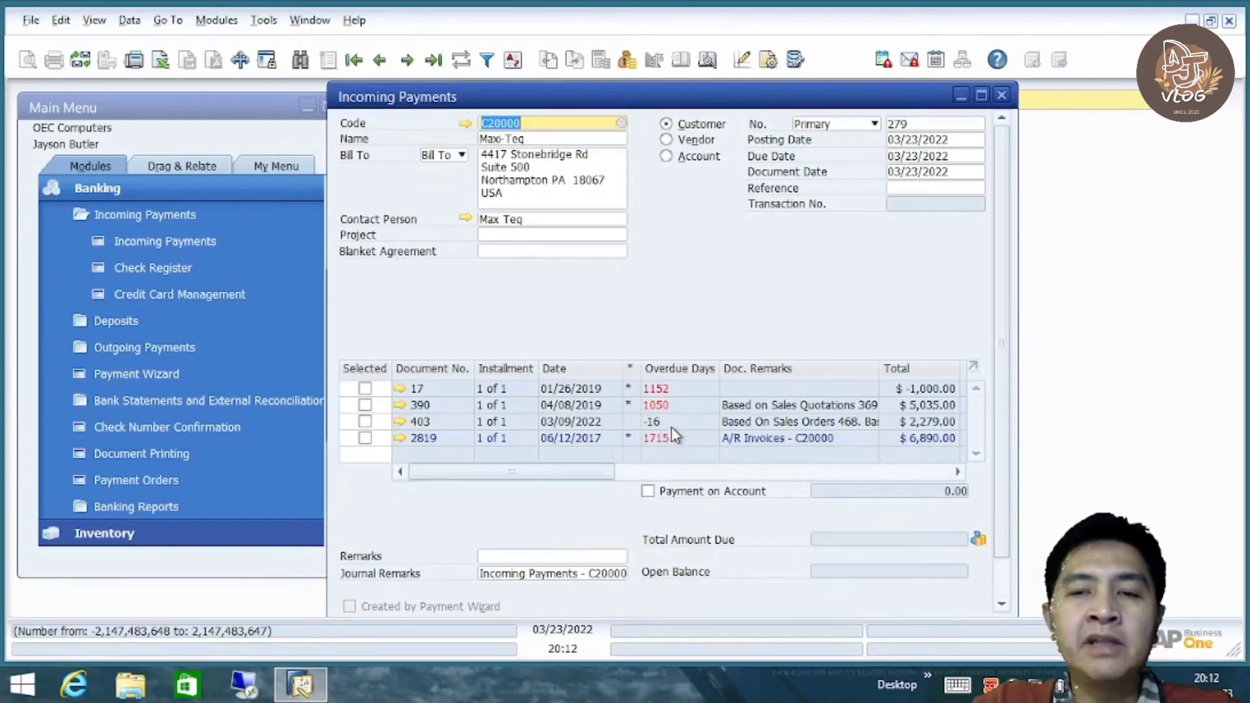
# Review the open documents grid and each document's payment amount, including the 1,000.00 journal entry
pyautogui.moveTo(586, 475); pyautogui.dragTo(633, 478)
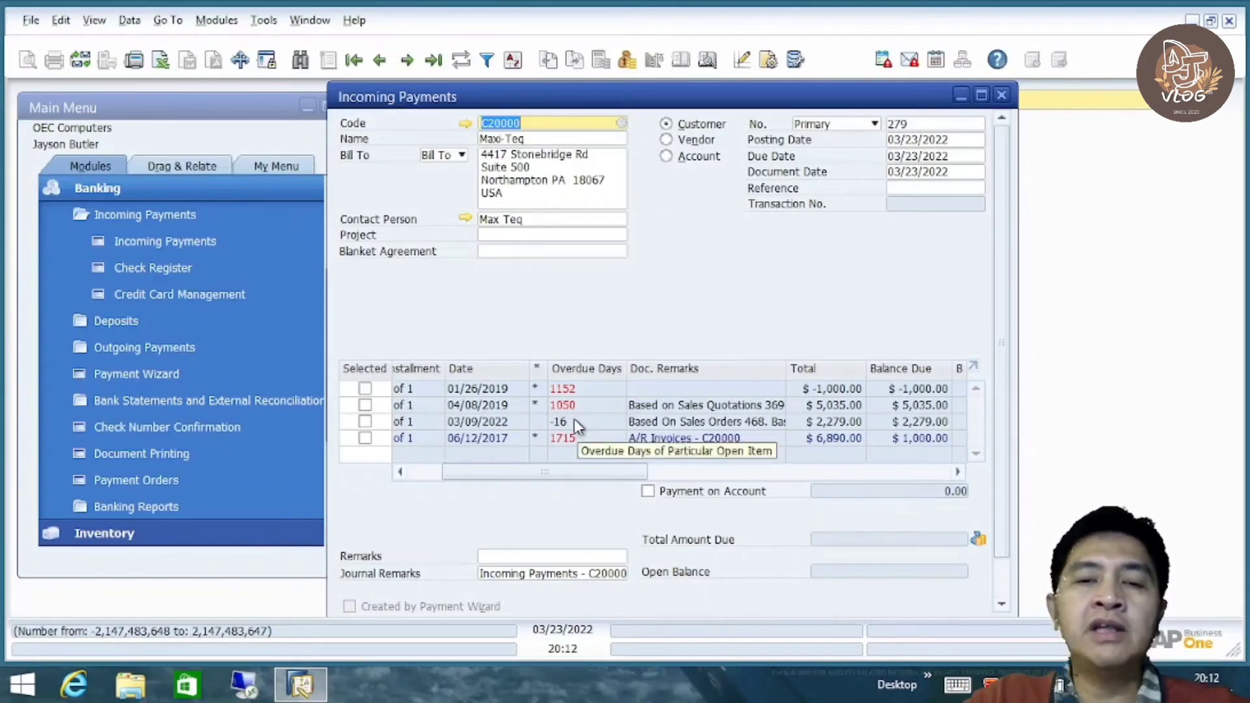
pyautogui.moveTo(561, 475); pyautogui.dragTo(437, 472)
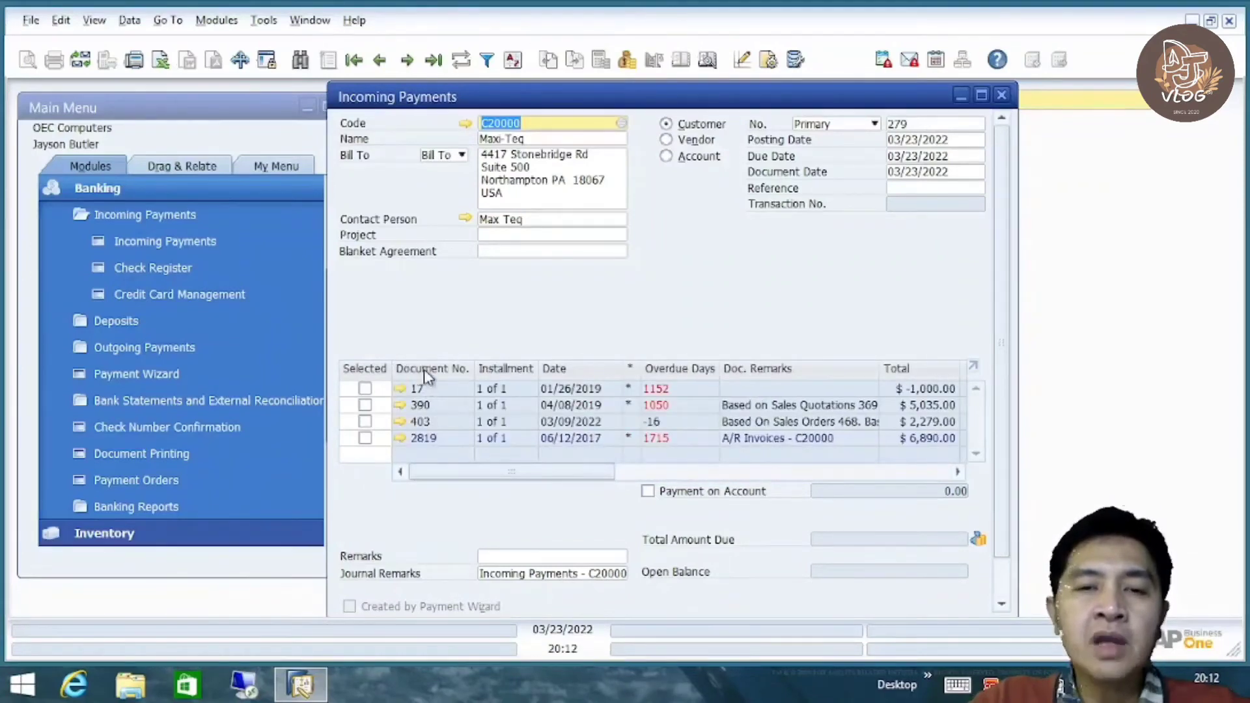
pyautogui.moveTo(456, 480); pyautogui.dragTo(752, 490)
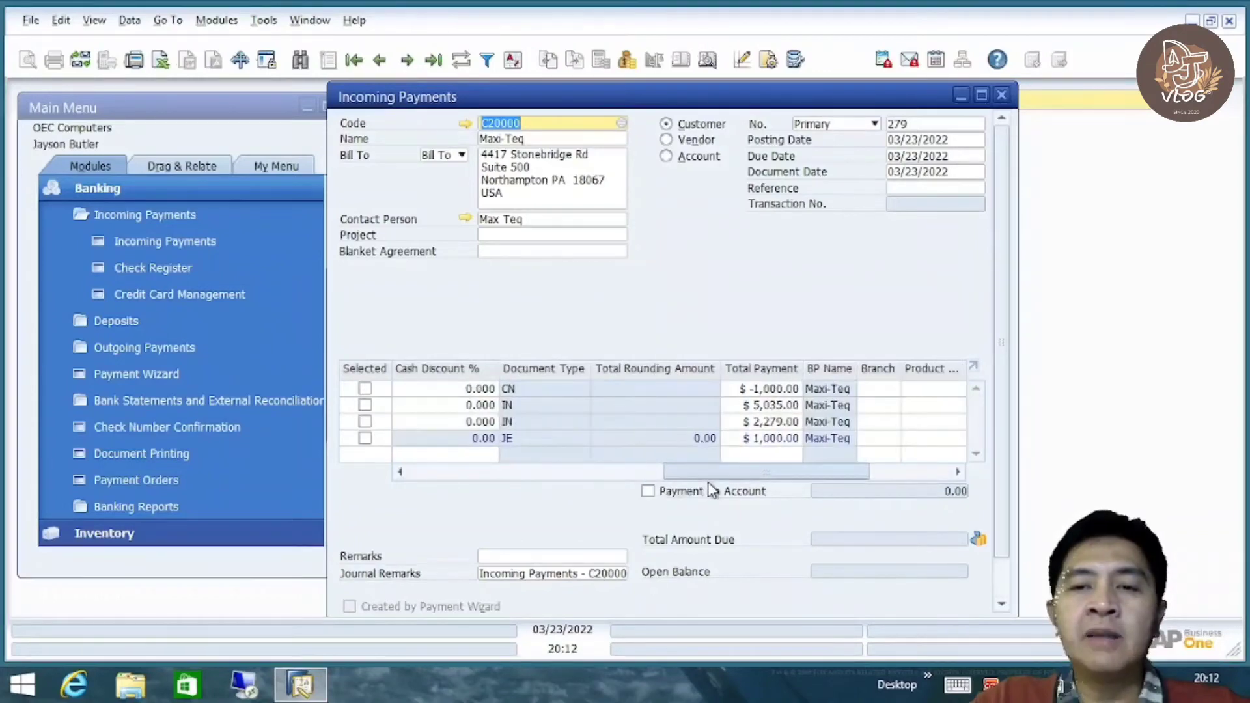
pyautogui.click(770, 391)
pyautogui.click(775, 405)
pyautogui.click(776, 422)
pyautogui.click(776, 439)
# Scroll back through the grid columns and open A/R credit memo 17
pyautogui.moveTo(760, 479); pyautogui.dragTo(435, 477)
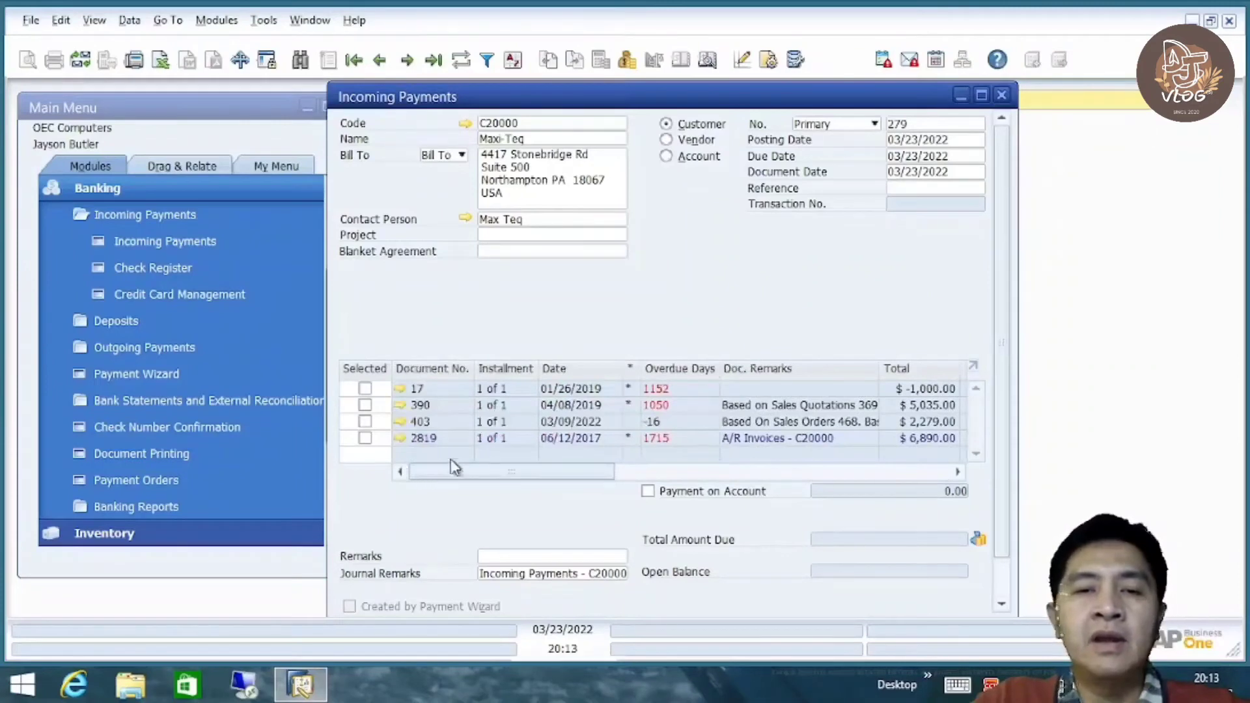
pyautogui.moveTo(479, 468); pyautogui.dragTo(623, 469)
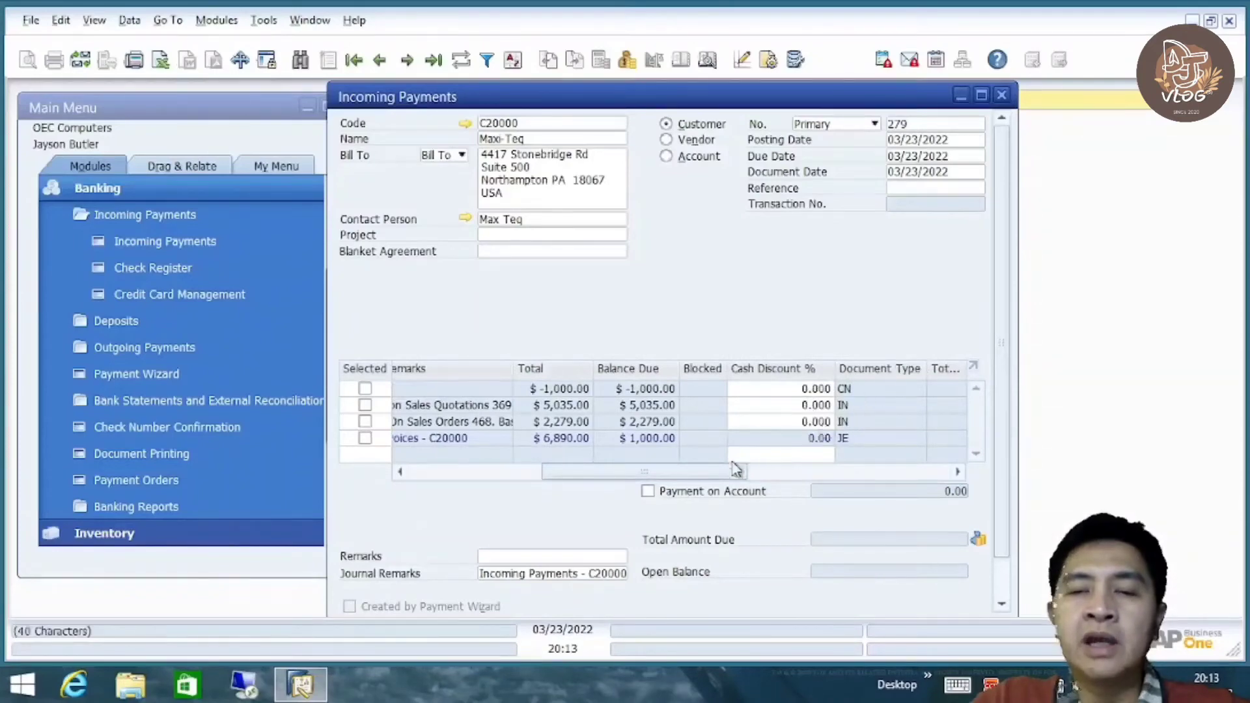
pyautogui.moveTo(709, 475); pyautogui.dragTo(763, 476)
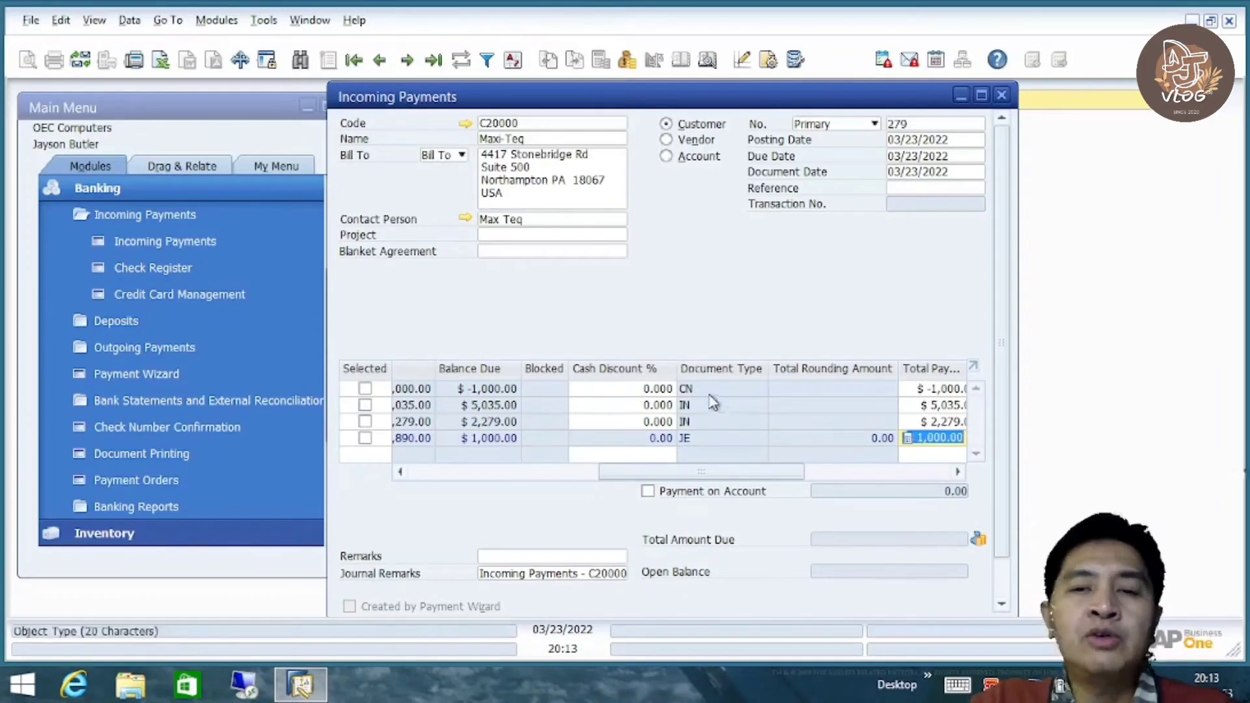
pyautogui.moveTo(701, 471); pyautogui.dragTo(385, 475)
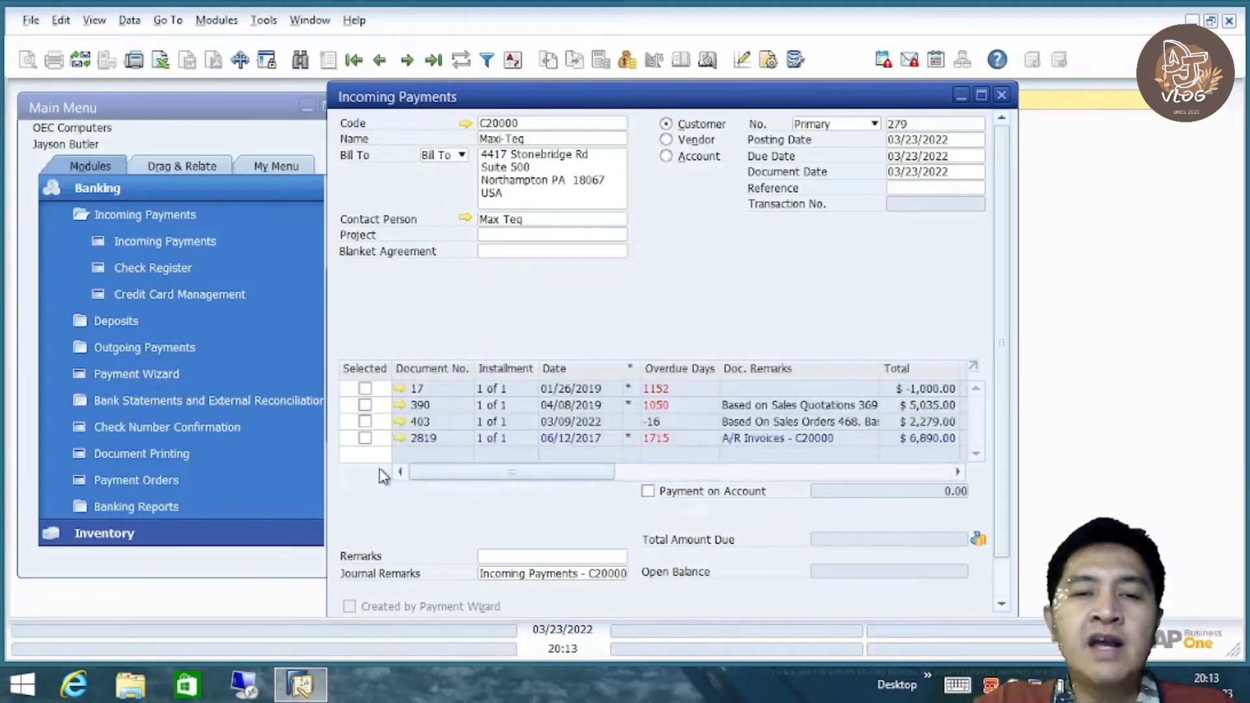
pyautogui.click(400, 389)
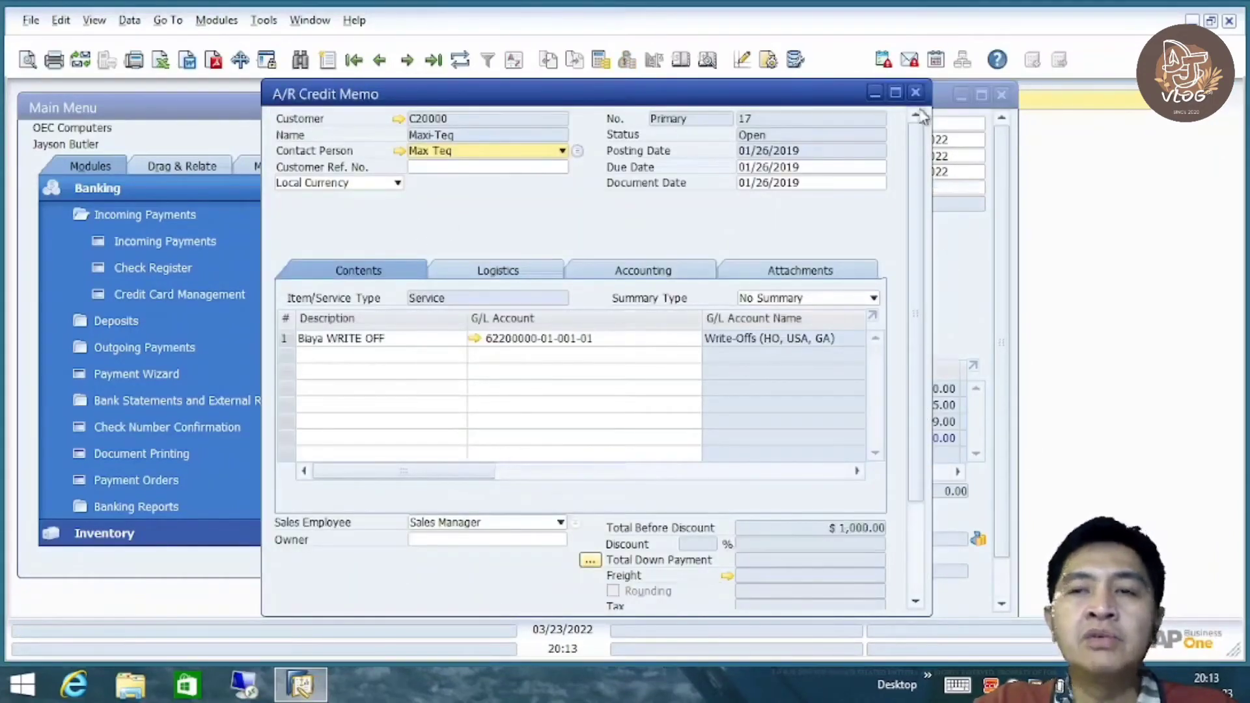
# Close A/R credit memo 17 and scroll back through the open documents grid
pyautogui.click(916, 93)
pyautogui.moveTo(511, 470); pyautogui.dragTo(658, 473)
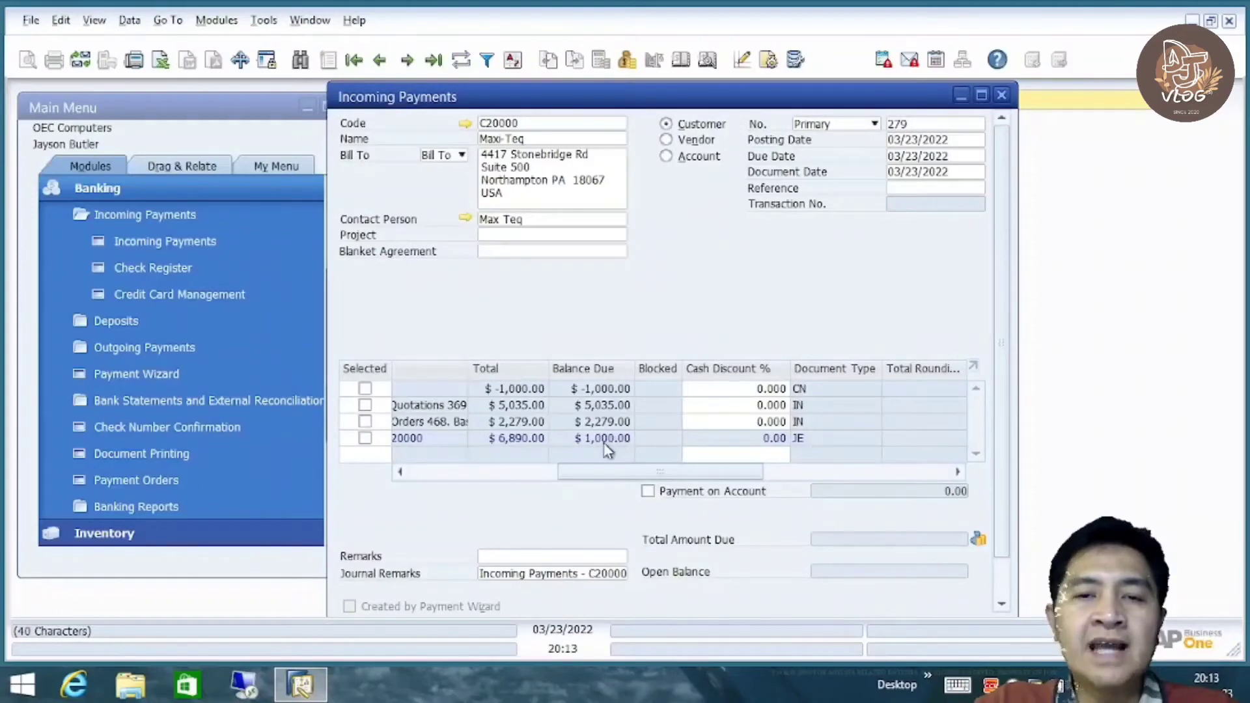
pyautogui.moveTo(638, 481); pyautogui.dragTo(606, 480)
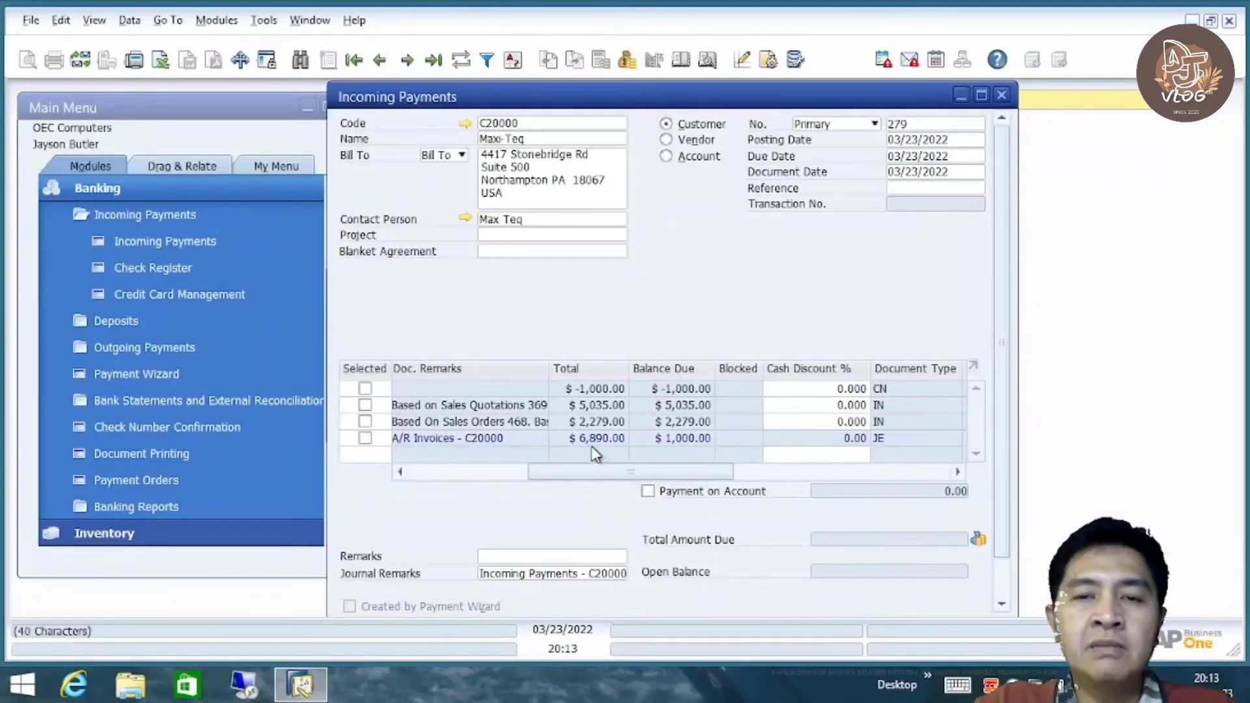
pyautogui.moveTo(636, 474); pyautogui.dragTo(497, 481)
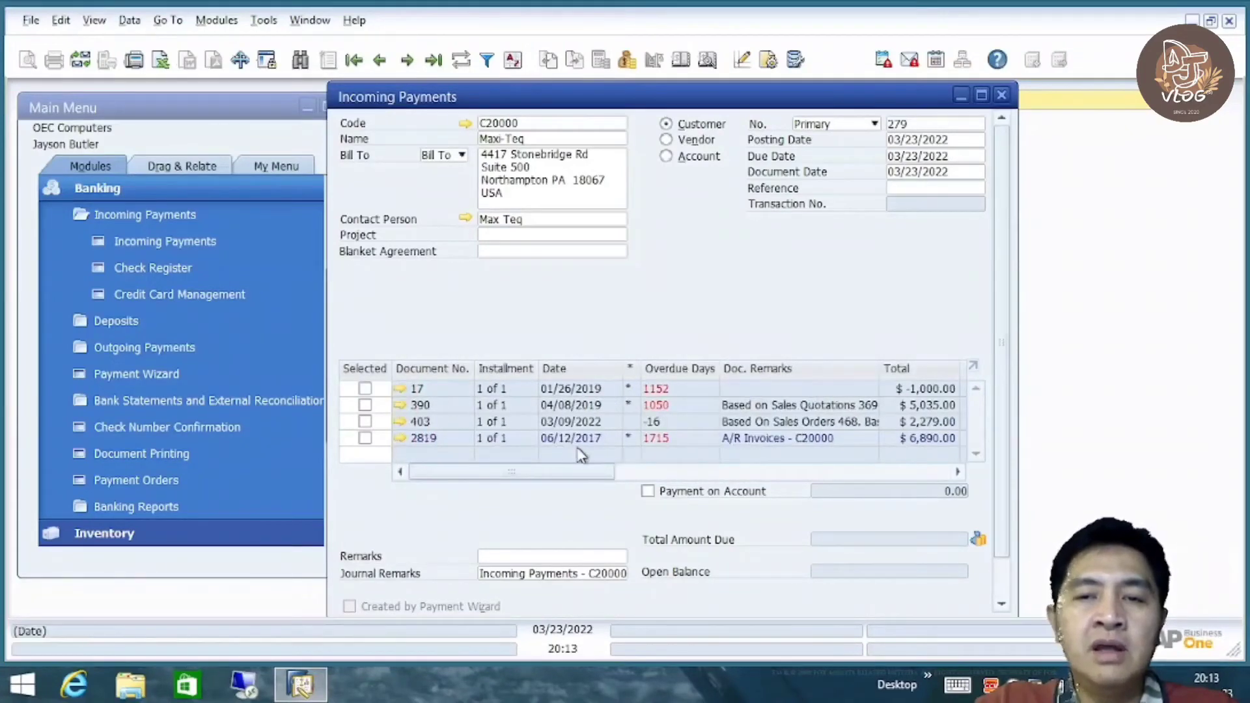
# Review journal entry 2819 and its origin journal vouchers, then close it
pyautogui.click(399, 439)
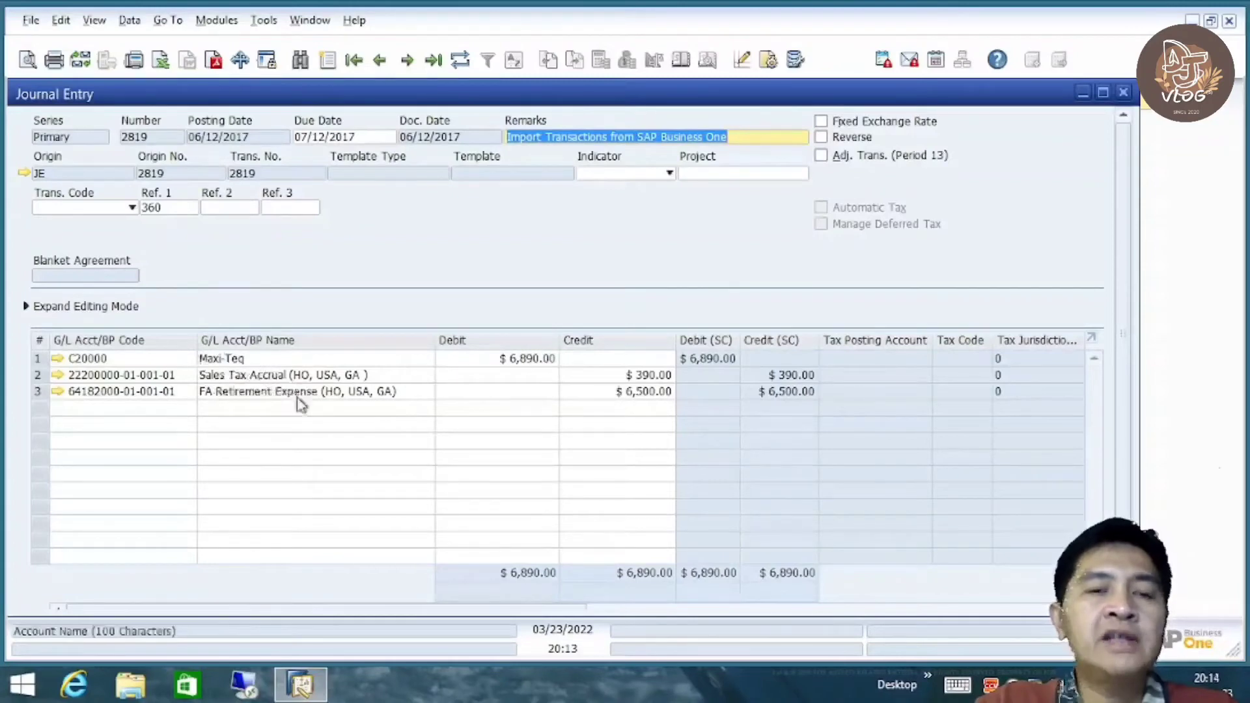
pyautogui.click(26, 175)
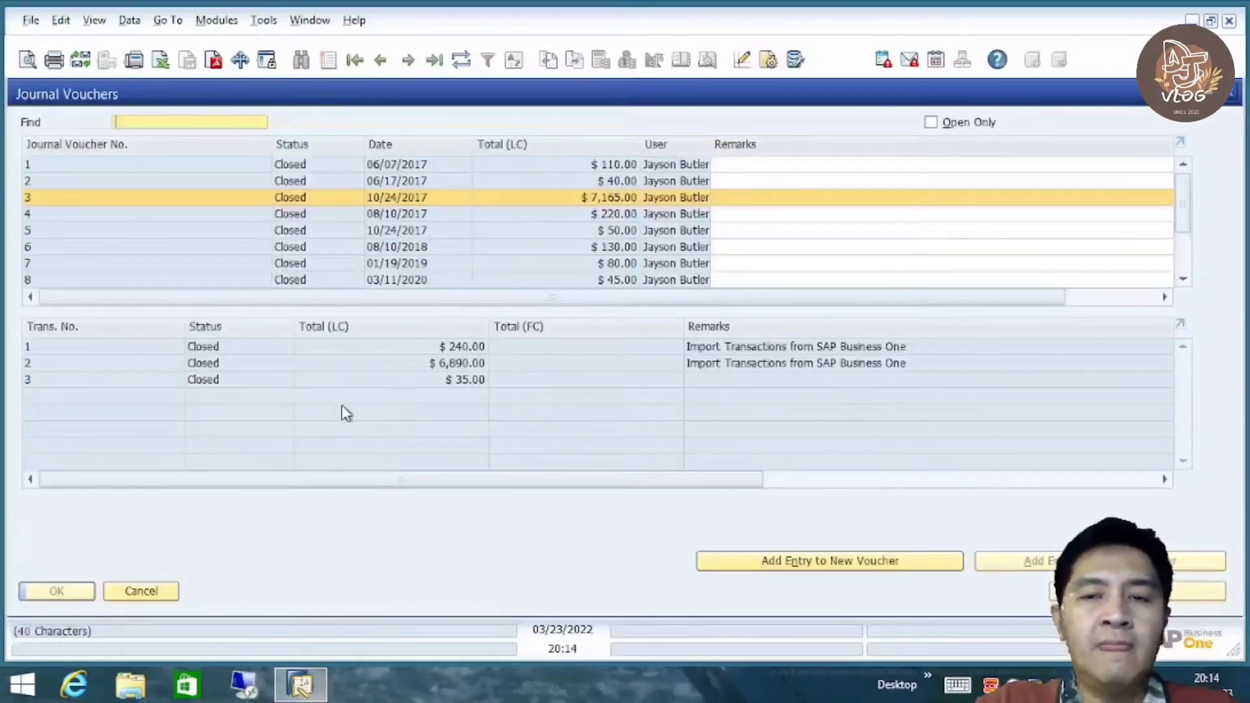
pyautogui.click(141, 593)
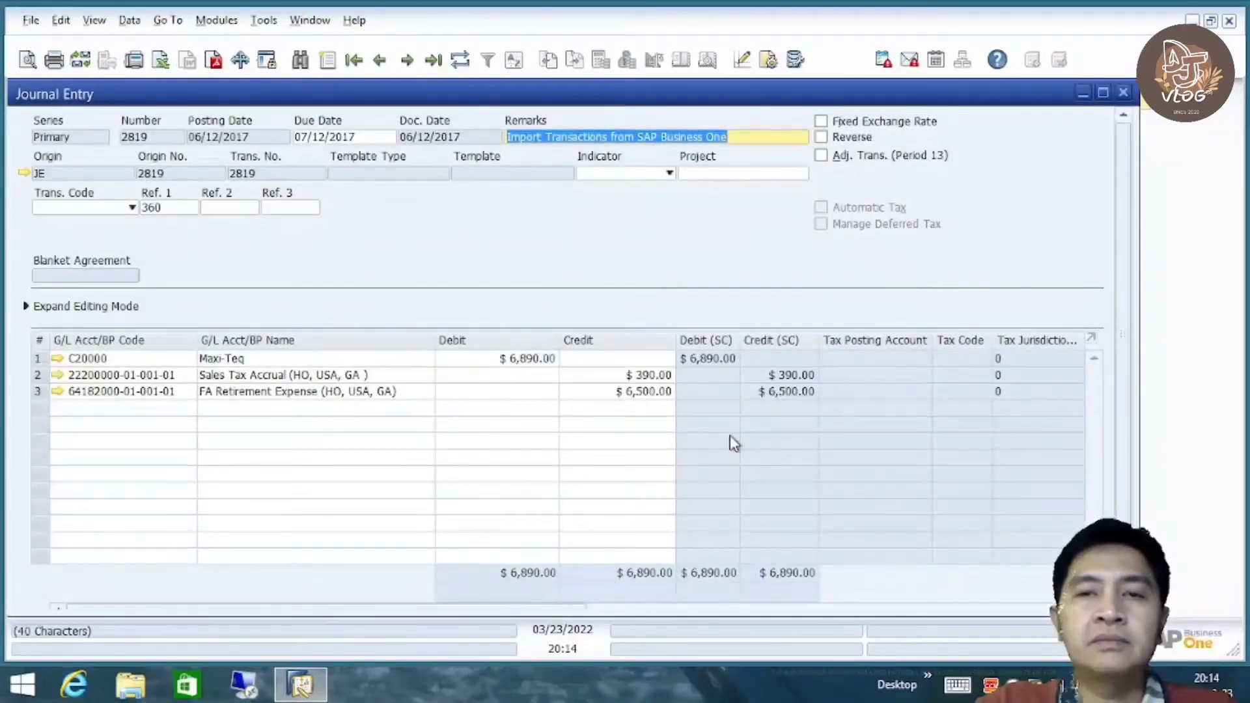
pyautogui.click(1123, 92)
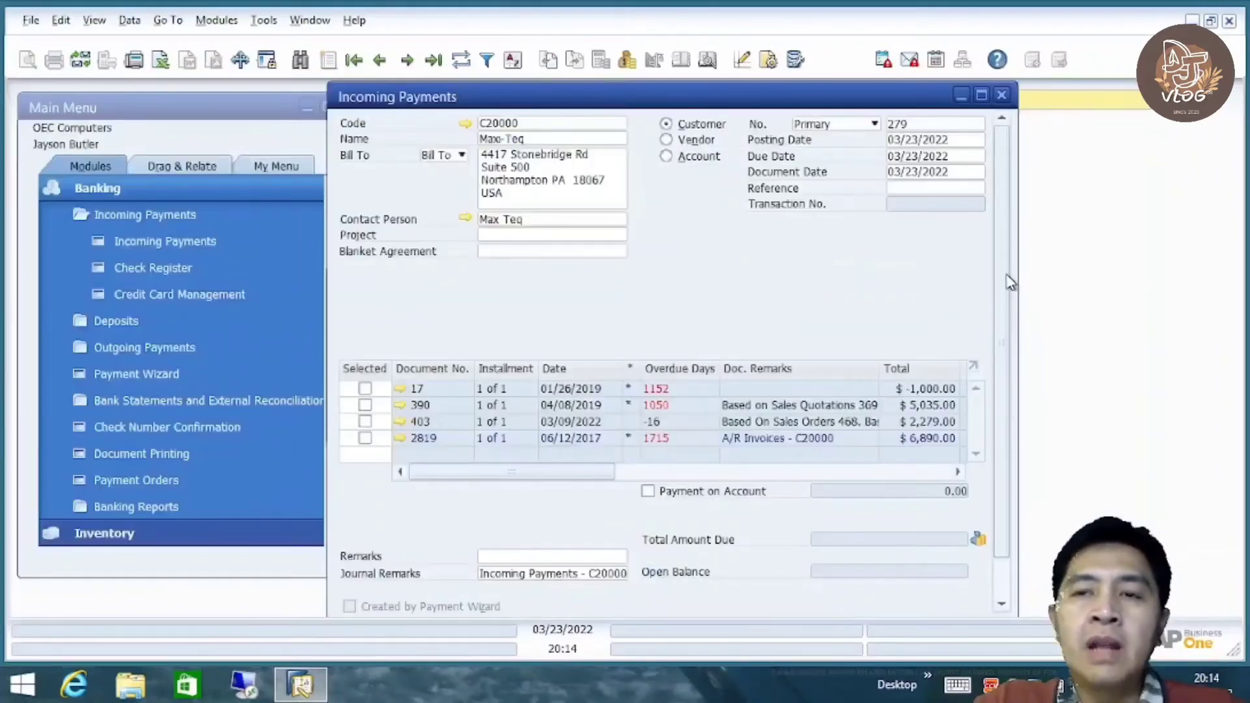
pyautogui.moveTo(1003, 278); pyautogui.dragTo(1009, 338)
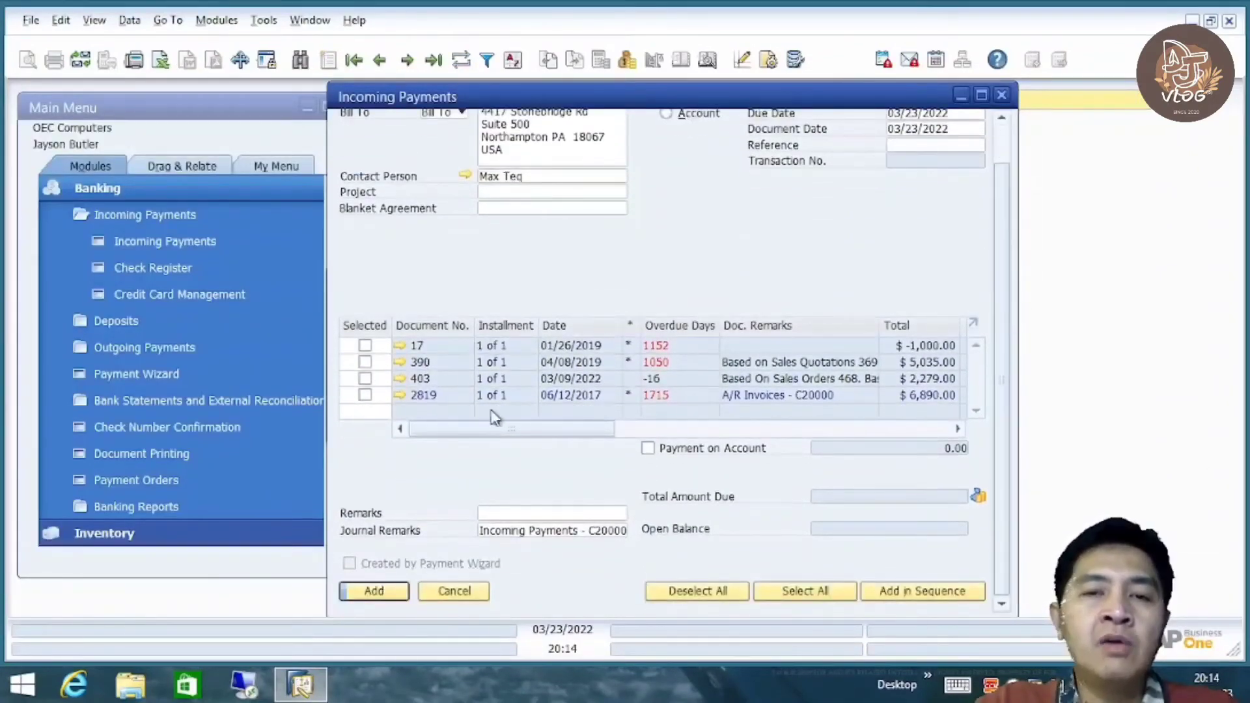
pyautogui.moveTo(566, 437); pyautogui.dragTo(411, 434)
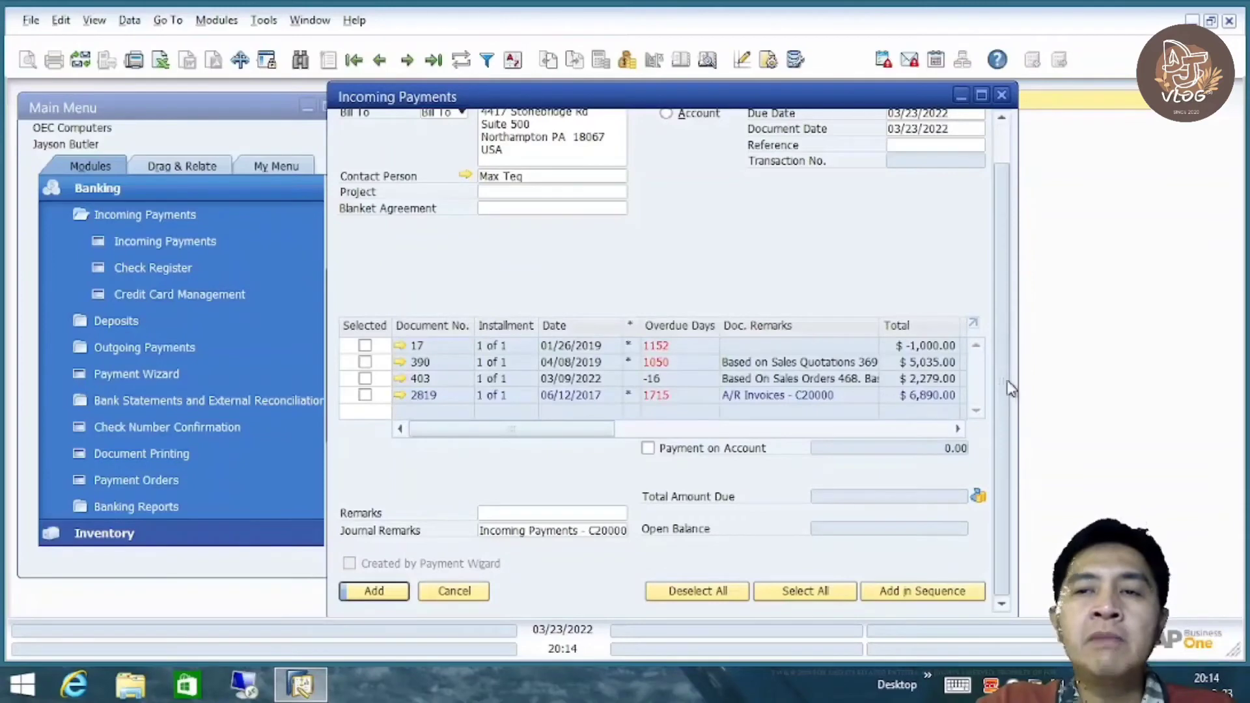
pyautogui.scroll(2, 1010, 339)
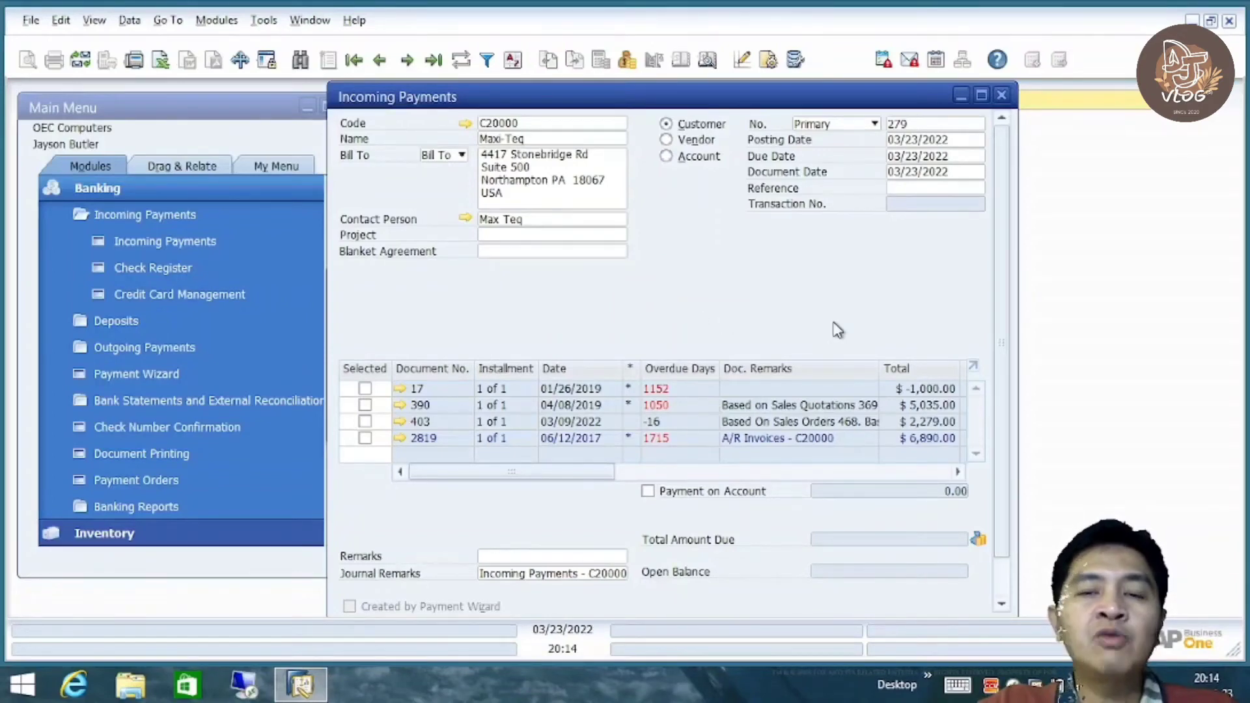
pyautogui.moveTo(1003, 267); pyautogui.dragTo(1008, 193)
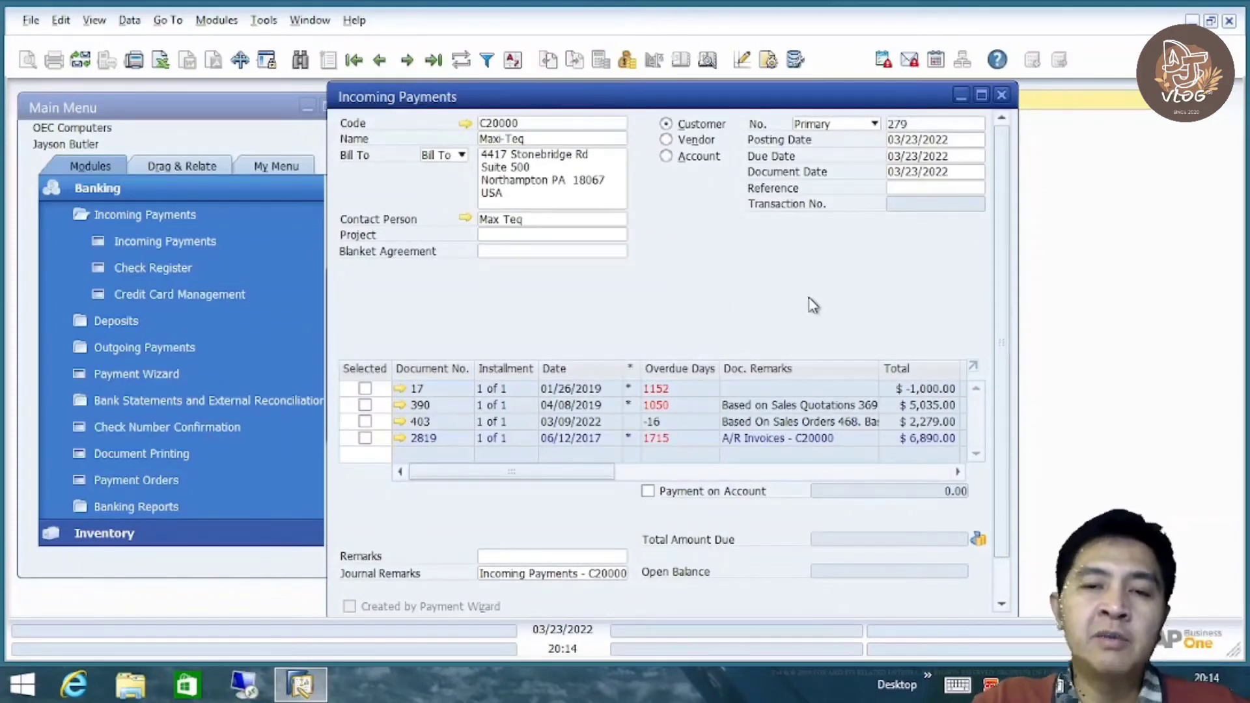
pyautogui.moveTo(538, 475); pyautogui.dragTo(410, 484)
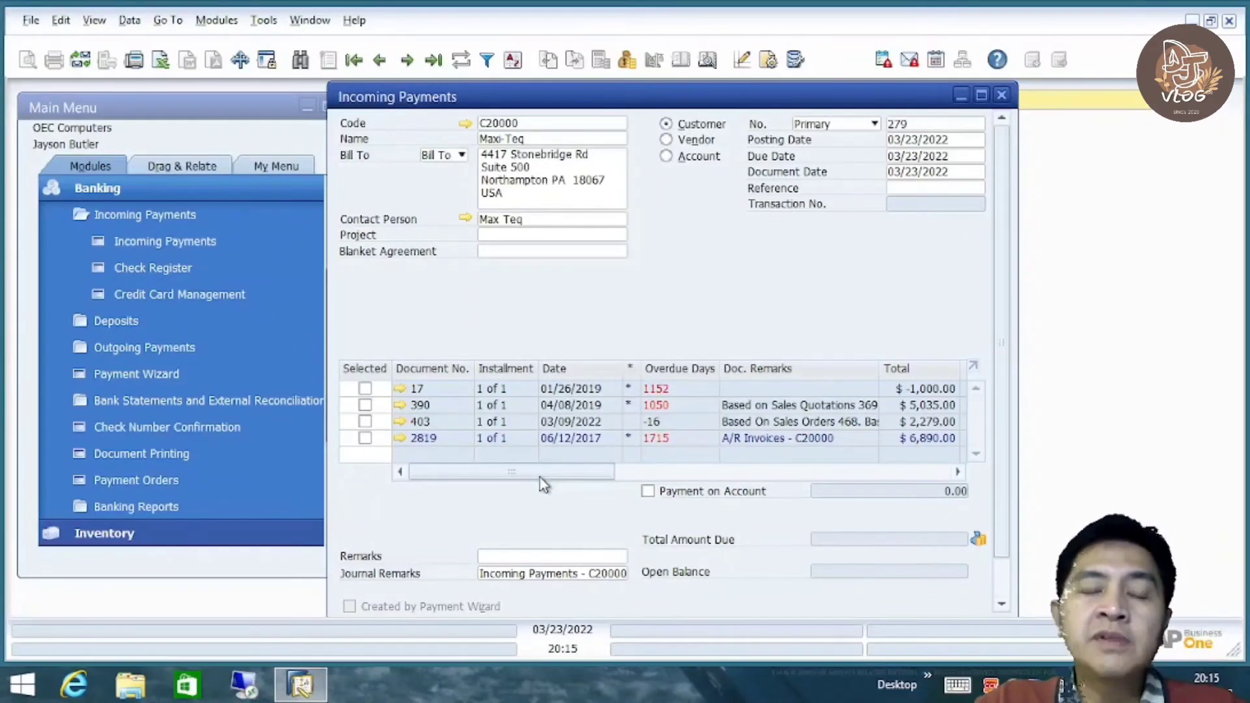
pyautogui.moveTo(541, 482); pyautogui.dragTo(432, 491)
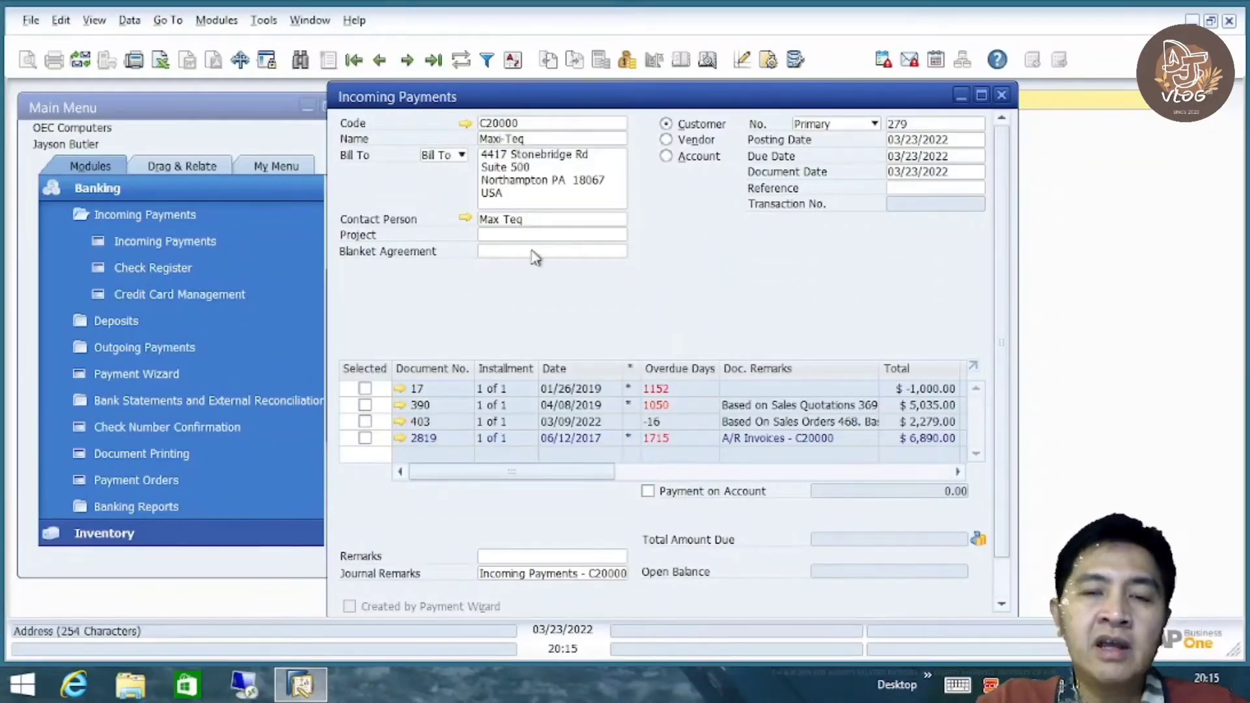
pyautogui.moveTo(544, 480); pyautogui.dragTo(665, 485)
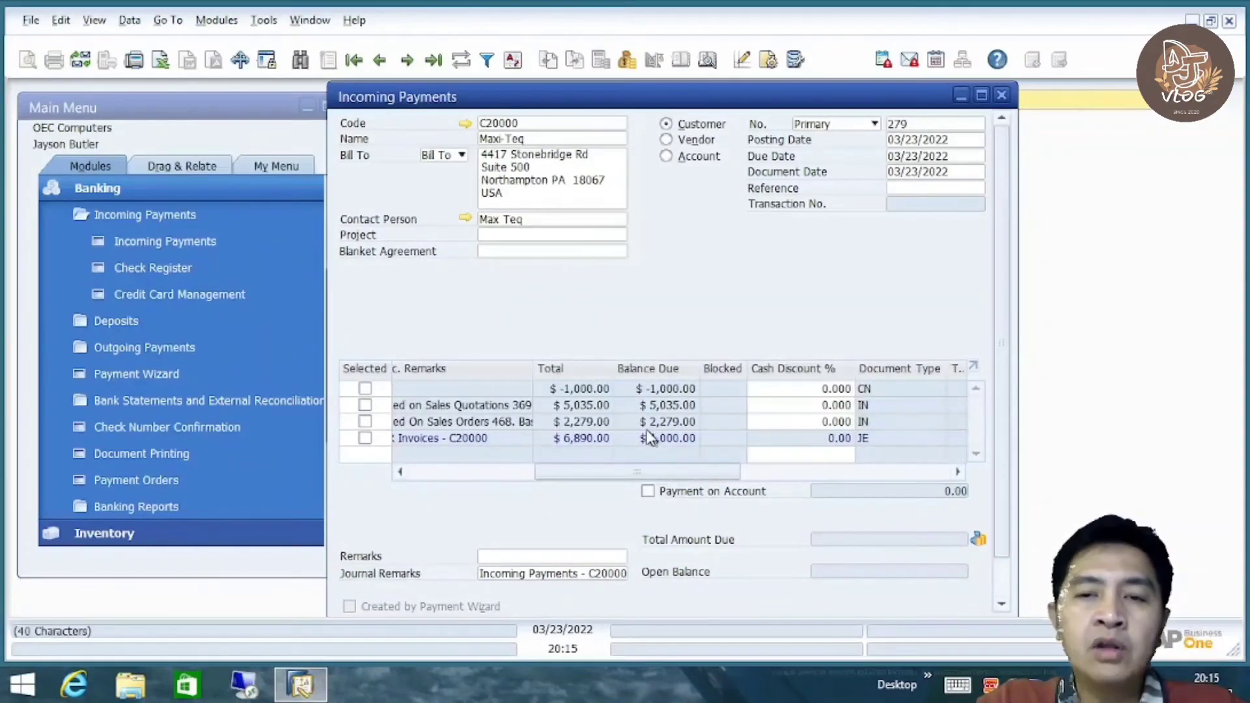
pyautogui.moveTo(586, 470); pyautogui.dragTo(397, 478)
# Select invoice 390 for payment instead of invoice 403
pyautogui.click(366, 423)
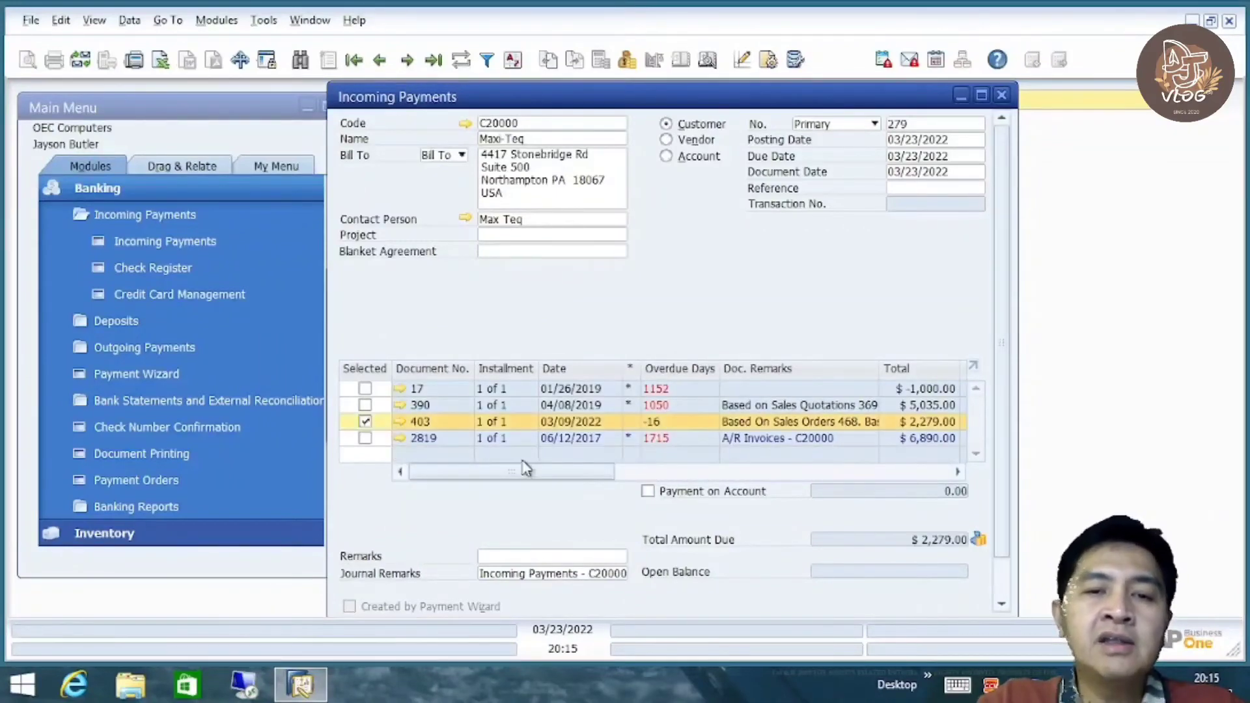
pyautogui.moveTo(517, 475); pyautogui.dragTo(417, 470)
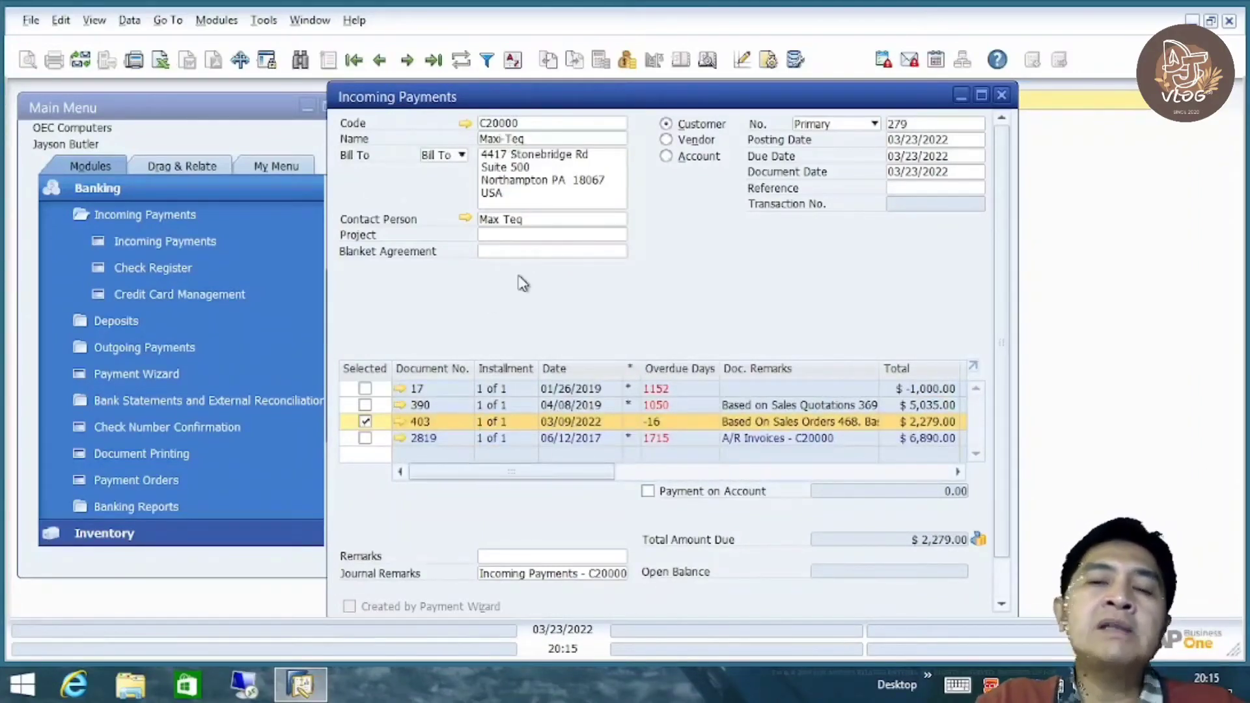
pyautogui.moveTo(516, 477); pyautogui.dragTo(408, 482)
pyautogui.moveTo(485, 479); pyautogui.dragTo(905, 473)
pyautogui.moveTo(812, 487); pyautogui.dragTo(429, 487)
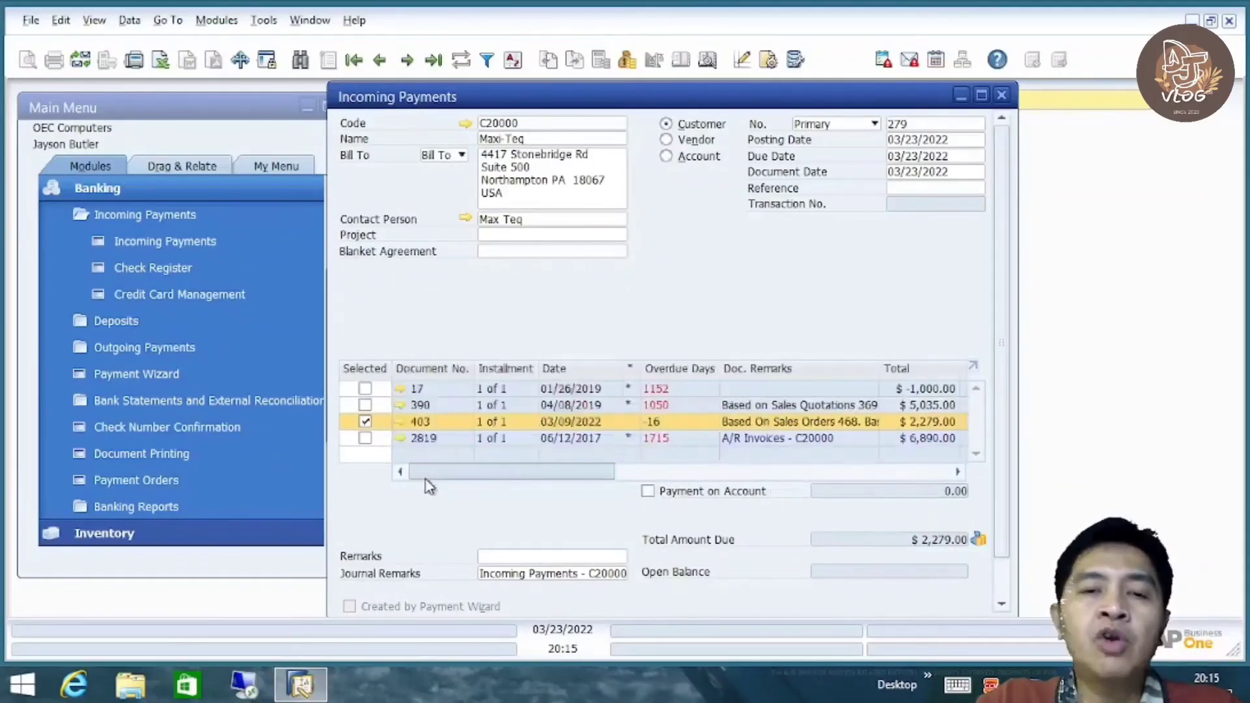
pyautogui.click(366, 405)
pyautogui.click(365, 422)
pyautogui.moveTo(474, 473); pyautogui.dragTo(602, 430)
pyautogui.moveTo(566, 480); pyautogui.dragTo(383, 481)
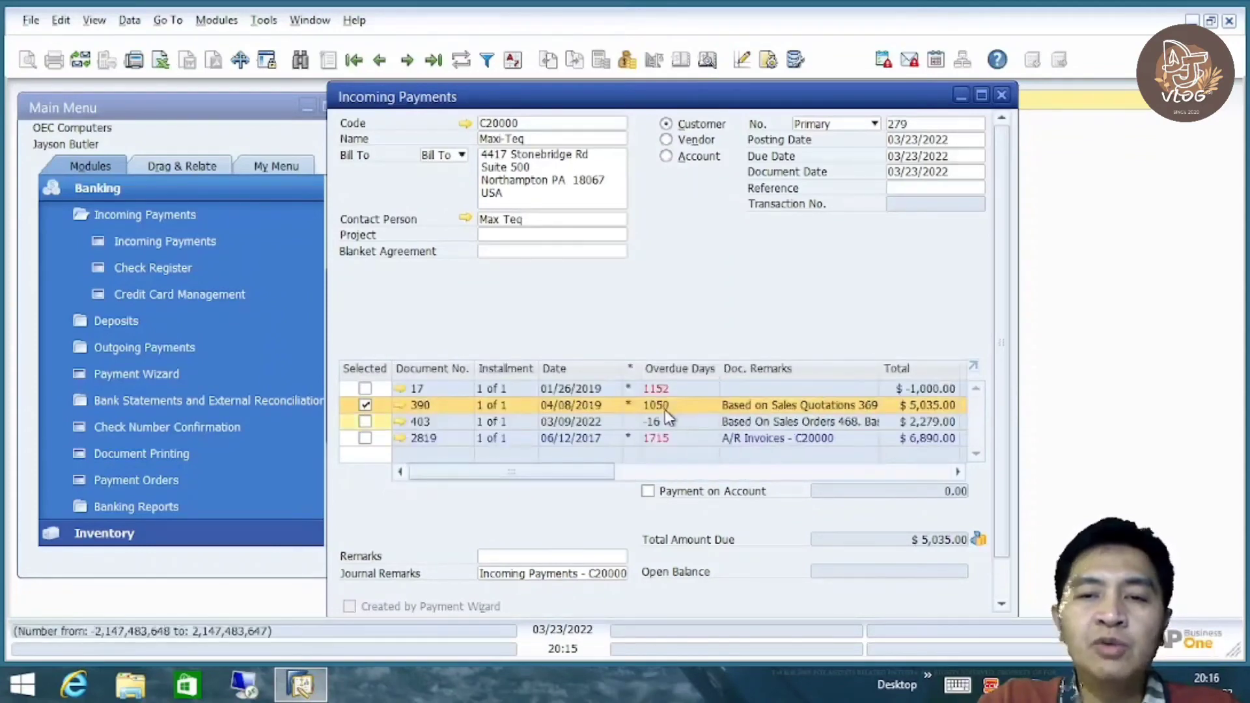
pyautogui.click(623, 475)
pyautogui.click(620, 472)
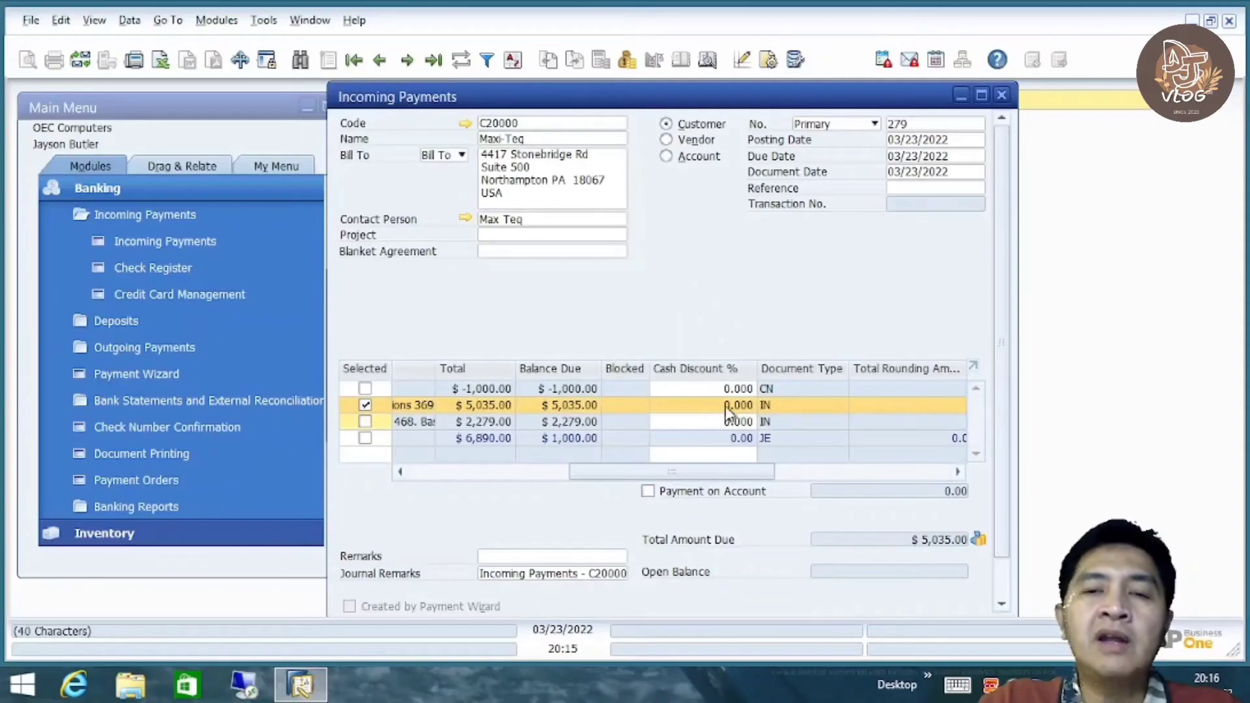
pyautogui.moveTo(695, 472); pyautogui.dragTo(794, 474)
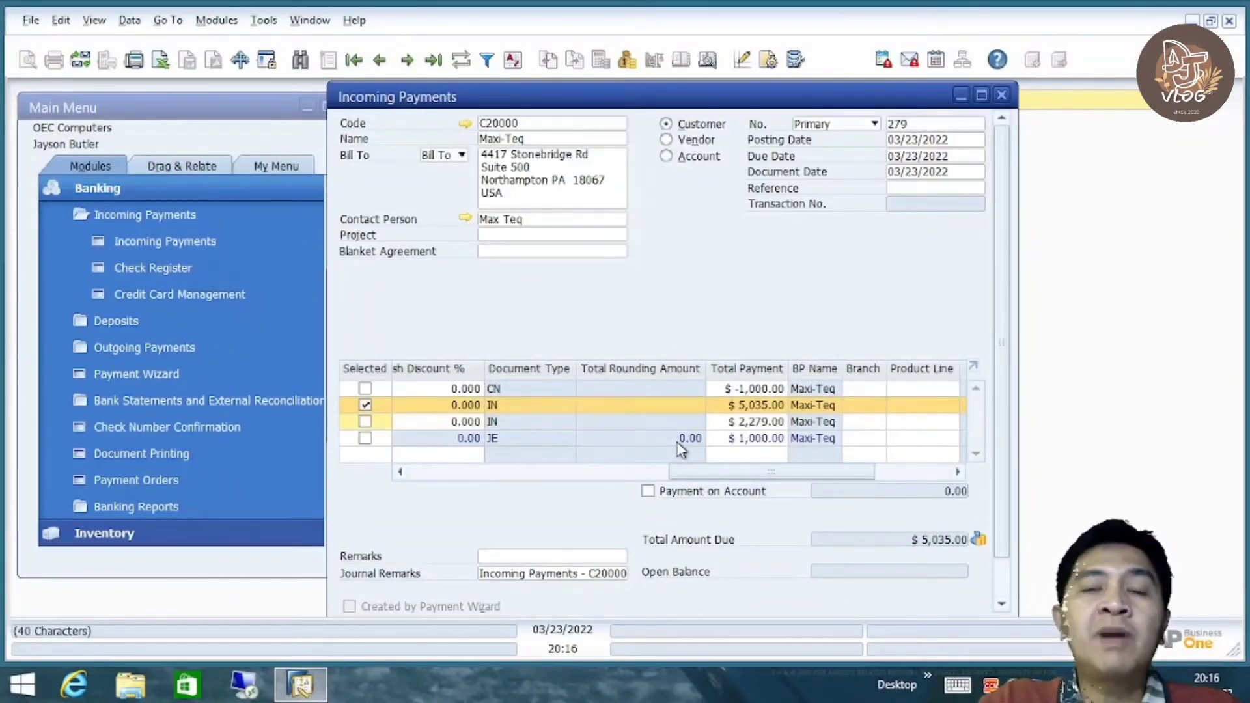
# Enter a partial payment of 2000 against invoice 390
pyautogui.click(765, 405)
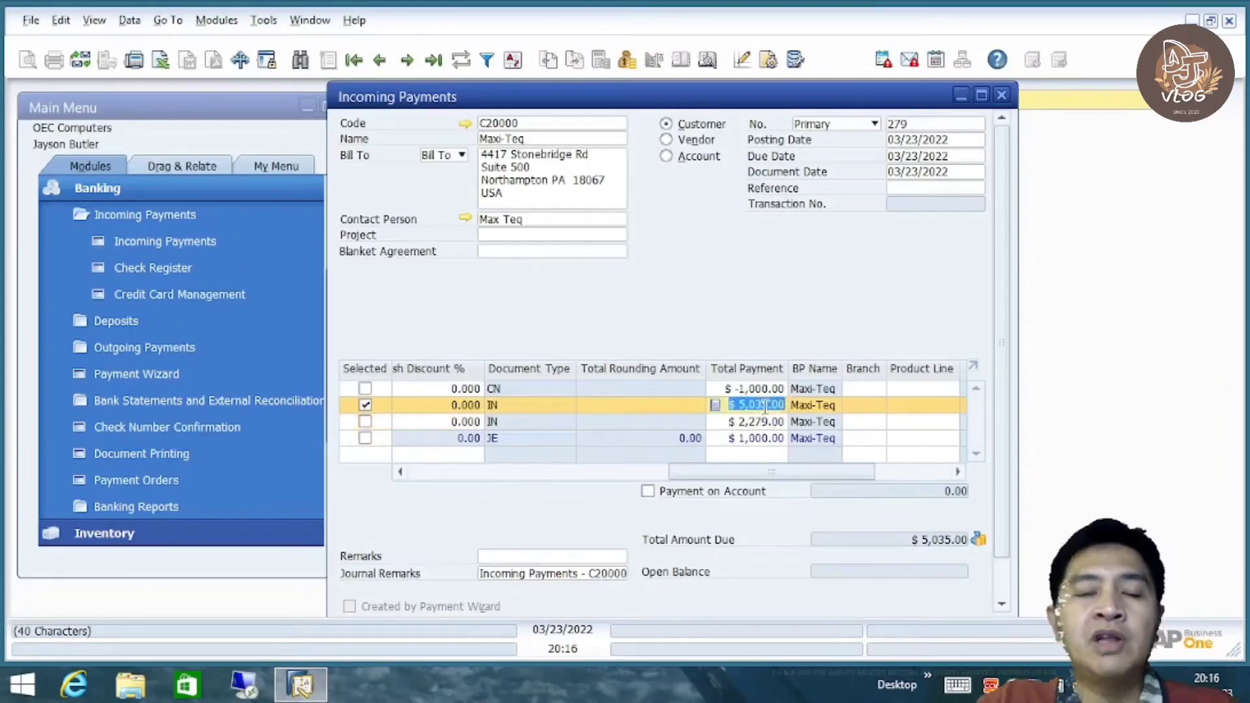
pyautogui.write('2000')
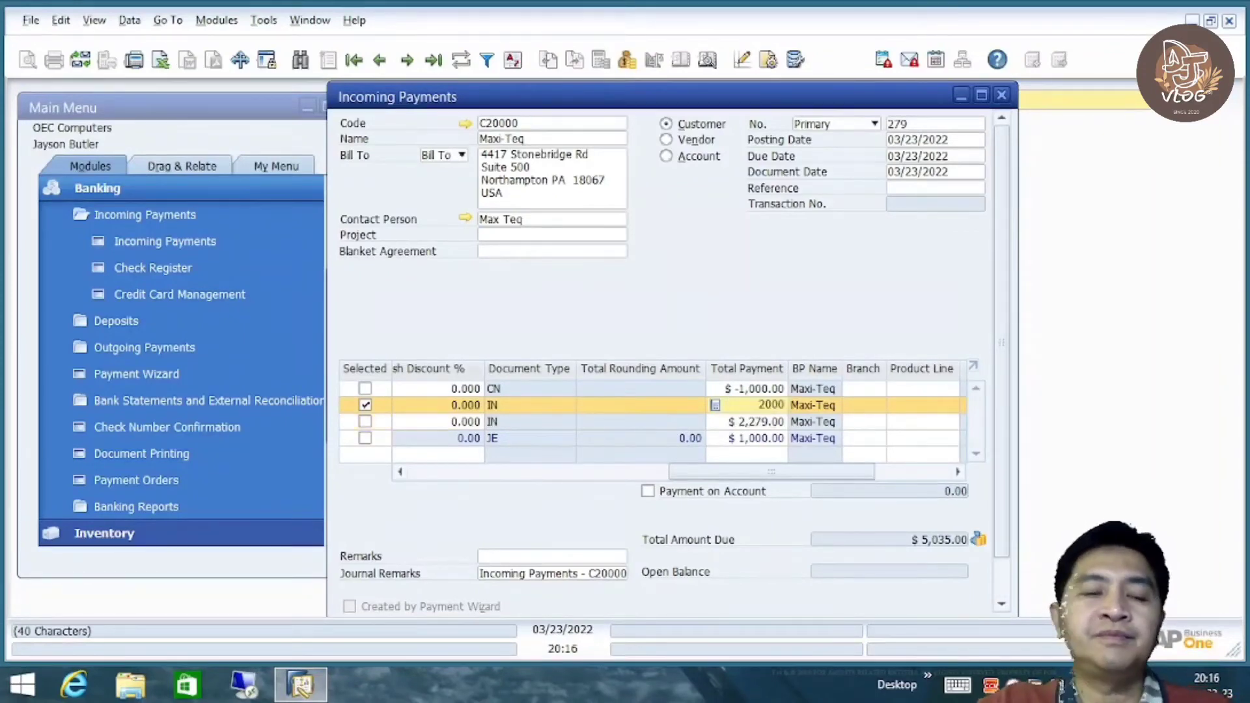
pyautogui.press('Tab')
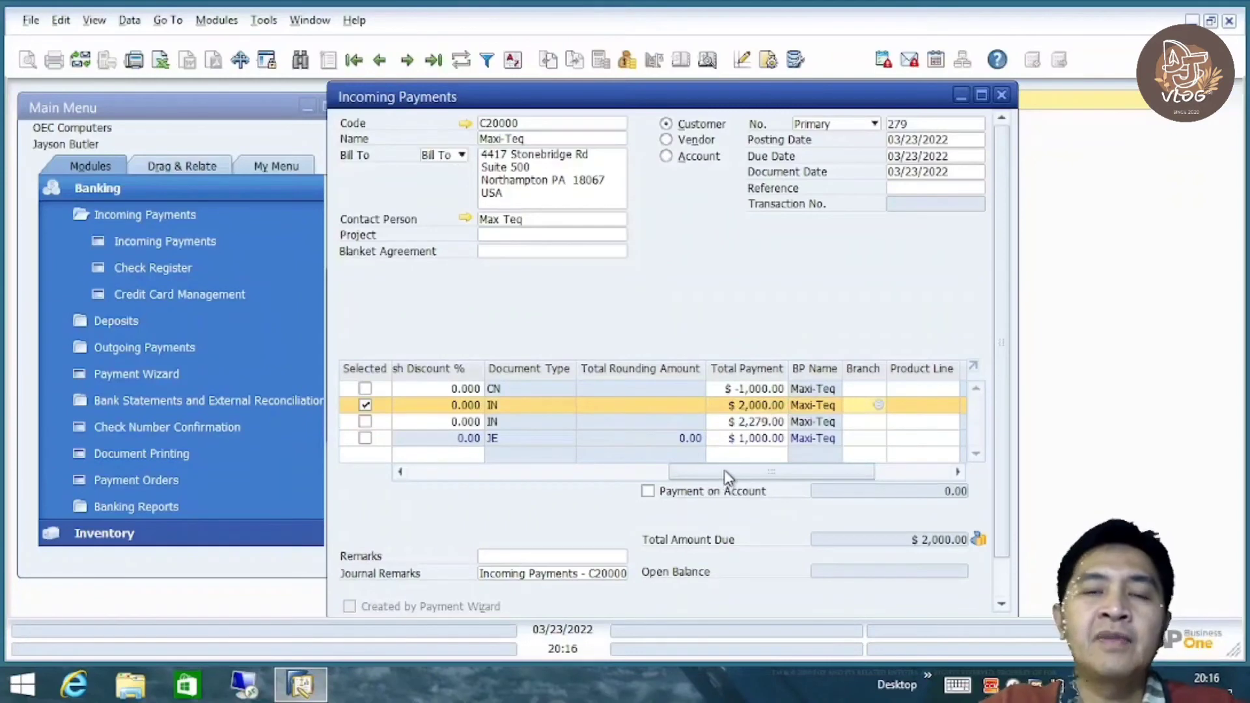
pyautogui.moveTo(725, 471); pyautogui.dragTo(416, 483)
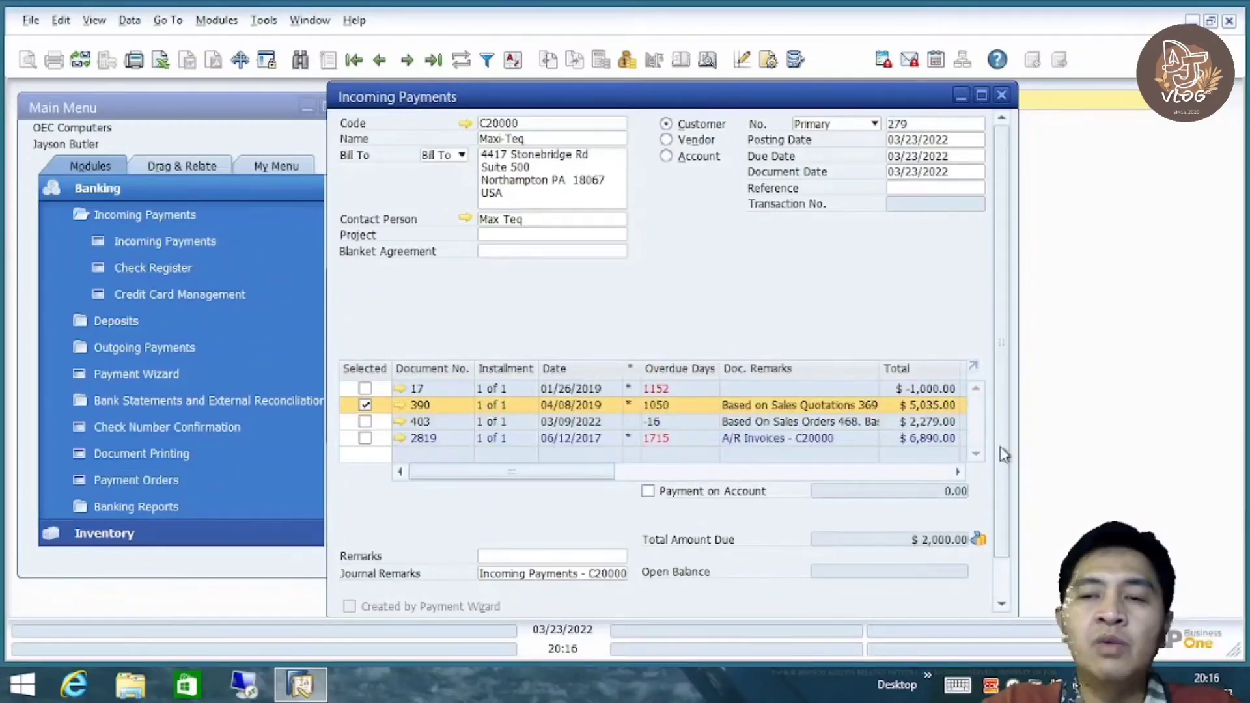
pyautogui.scroll(-1, 1002, 423)
pyautogui.scroll(1, 1001, 391)
pyautogui.scroll(-1, 999, 321)
pyautogui.scroll(1, 987, 352)
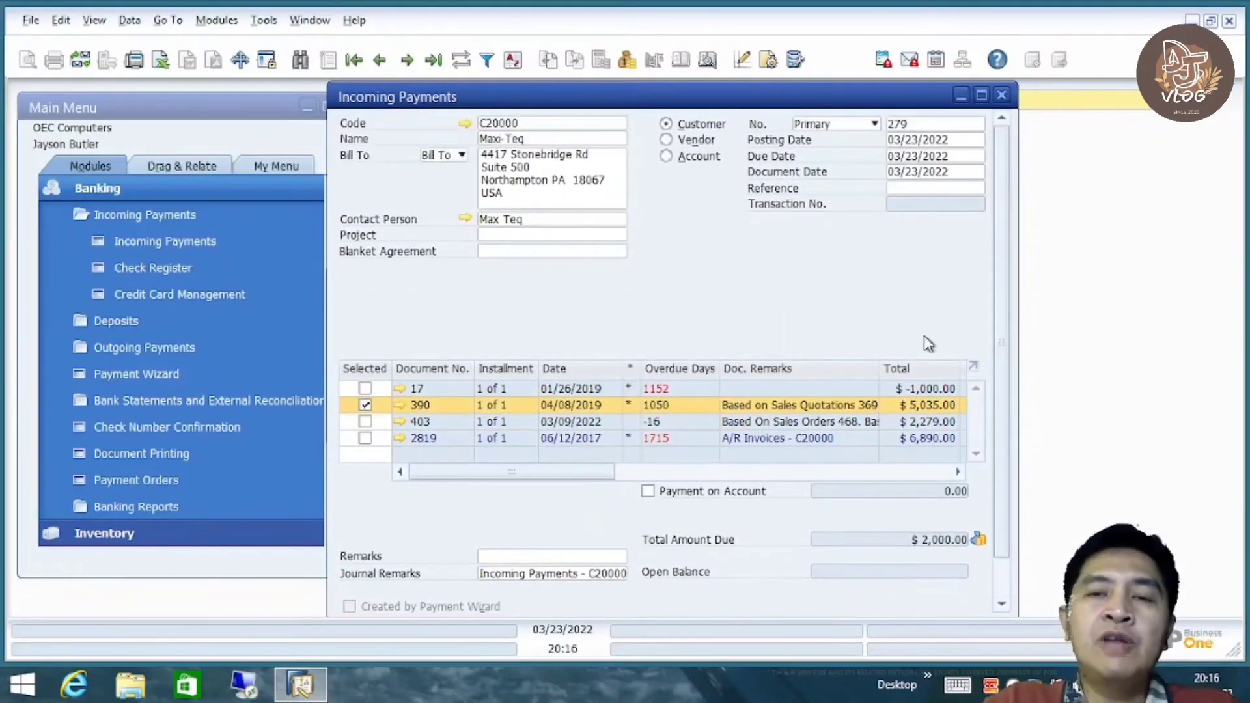
# Open Payment Means for the $2,000.00 payment, browse its tabs and settle on Check
pyautogui.rightClick(732, 273)
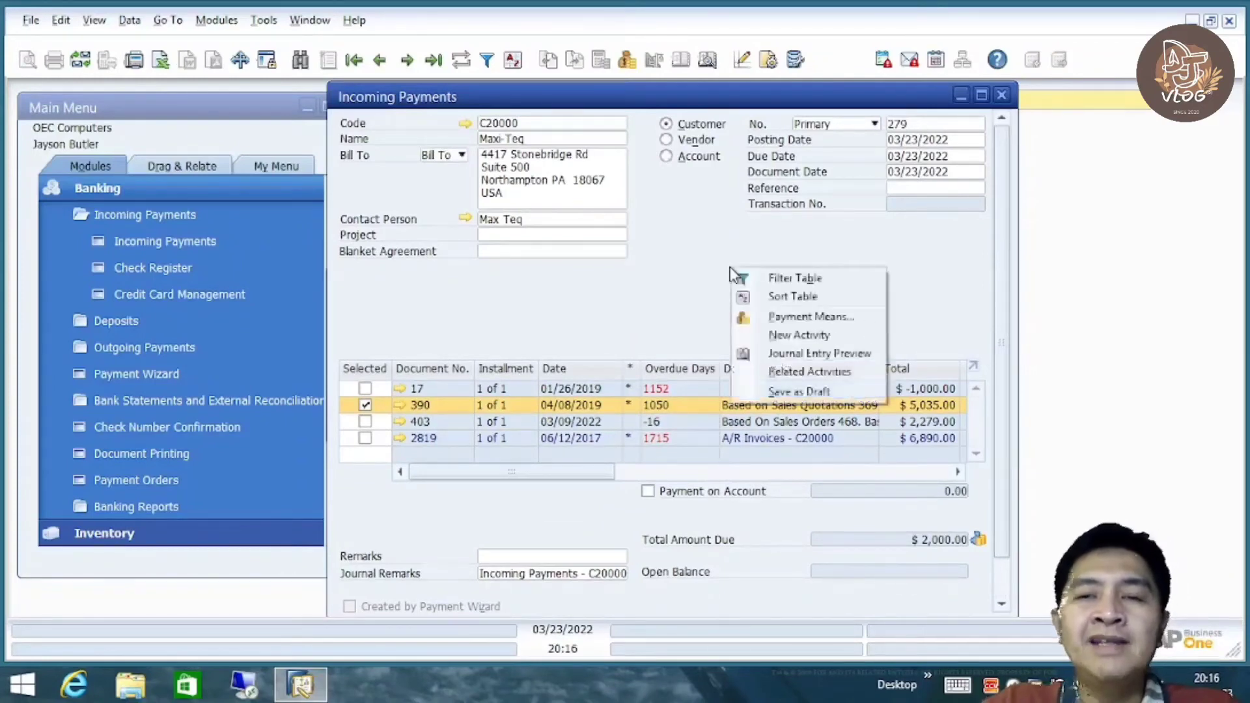
pyautogui.click(822, 316)
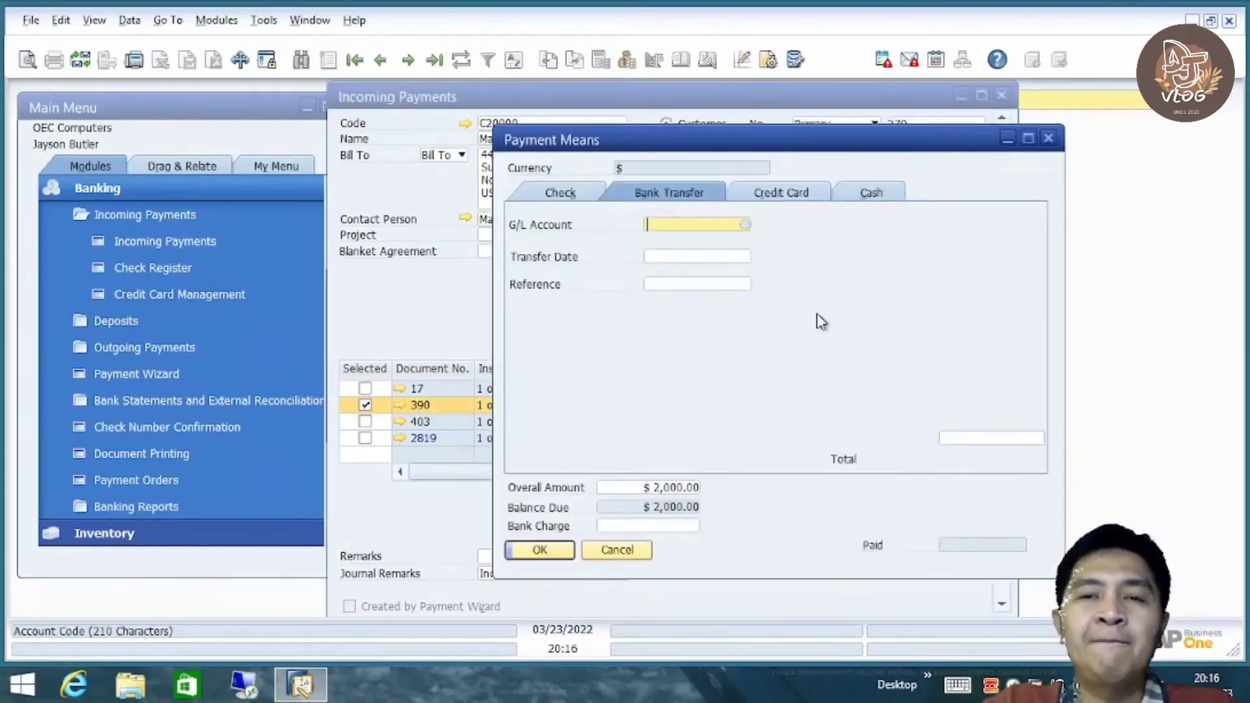
pyautogui.moveTo(819, 143); pyautogui.dragTo(694, 149)
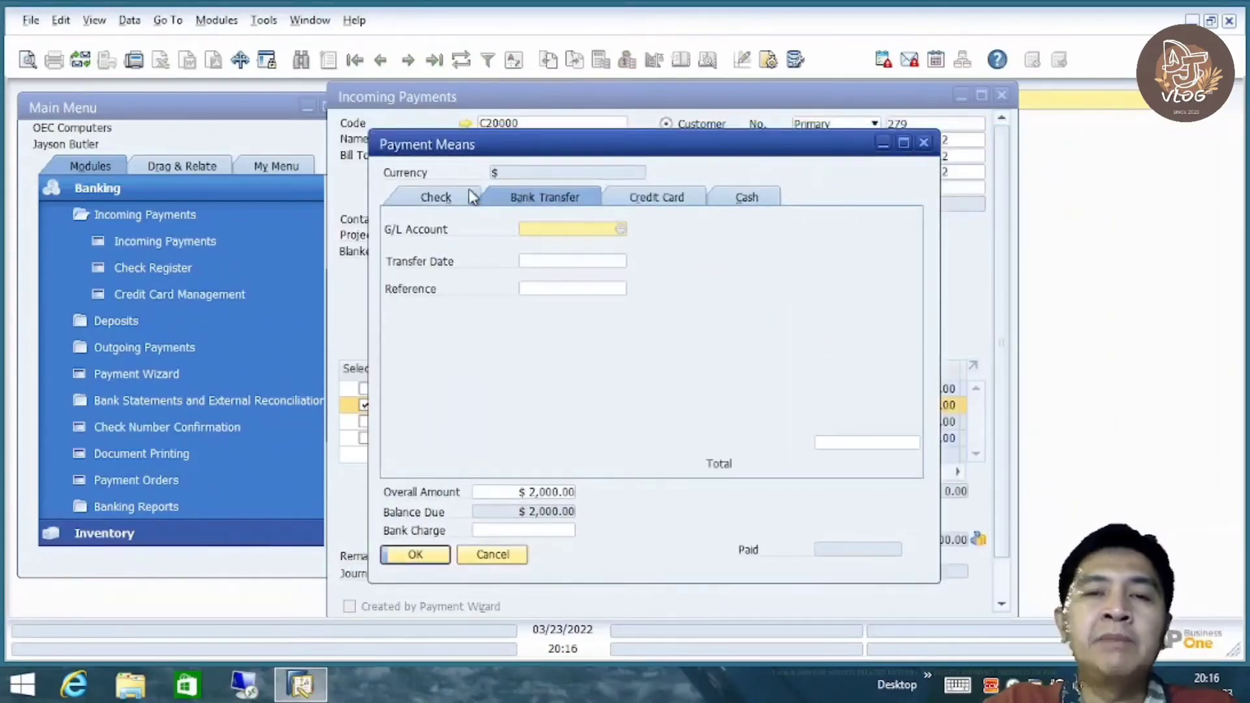
pyautogui.click(443, 199)
pyautogui.click(531, 199)
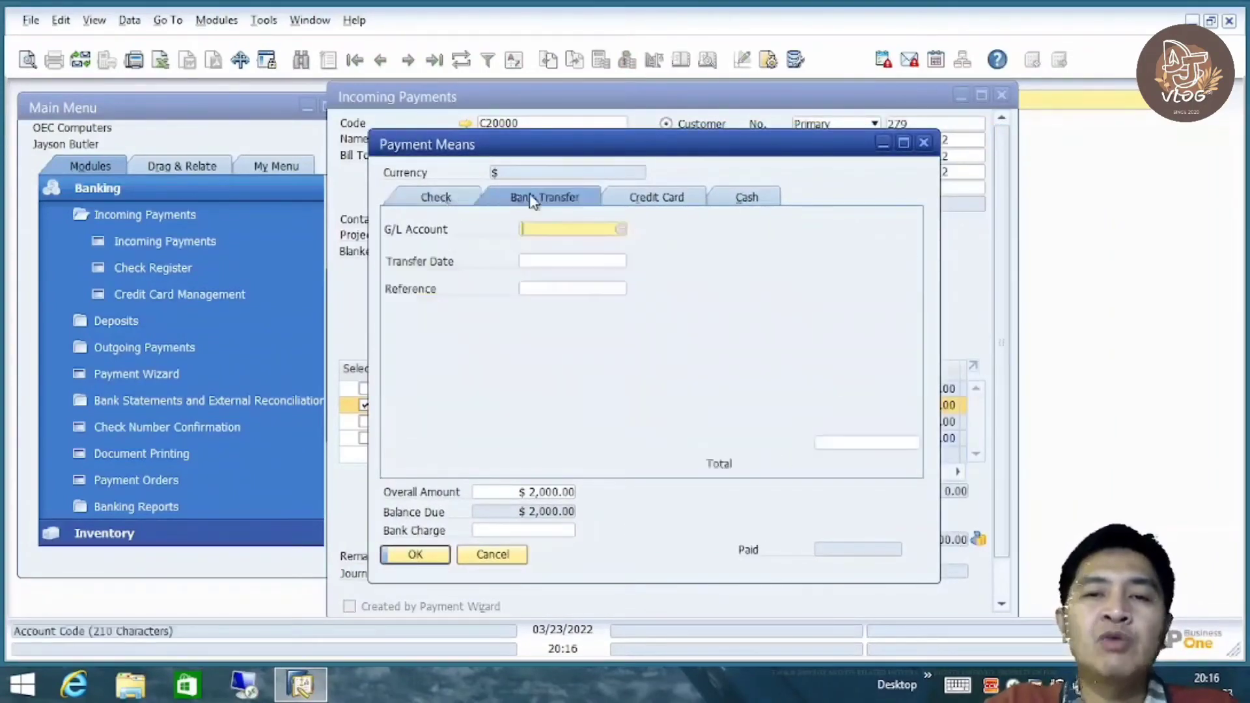
pyautogui.click(638, 198)
pyautogui.click(743, 198)
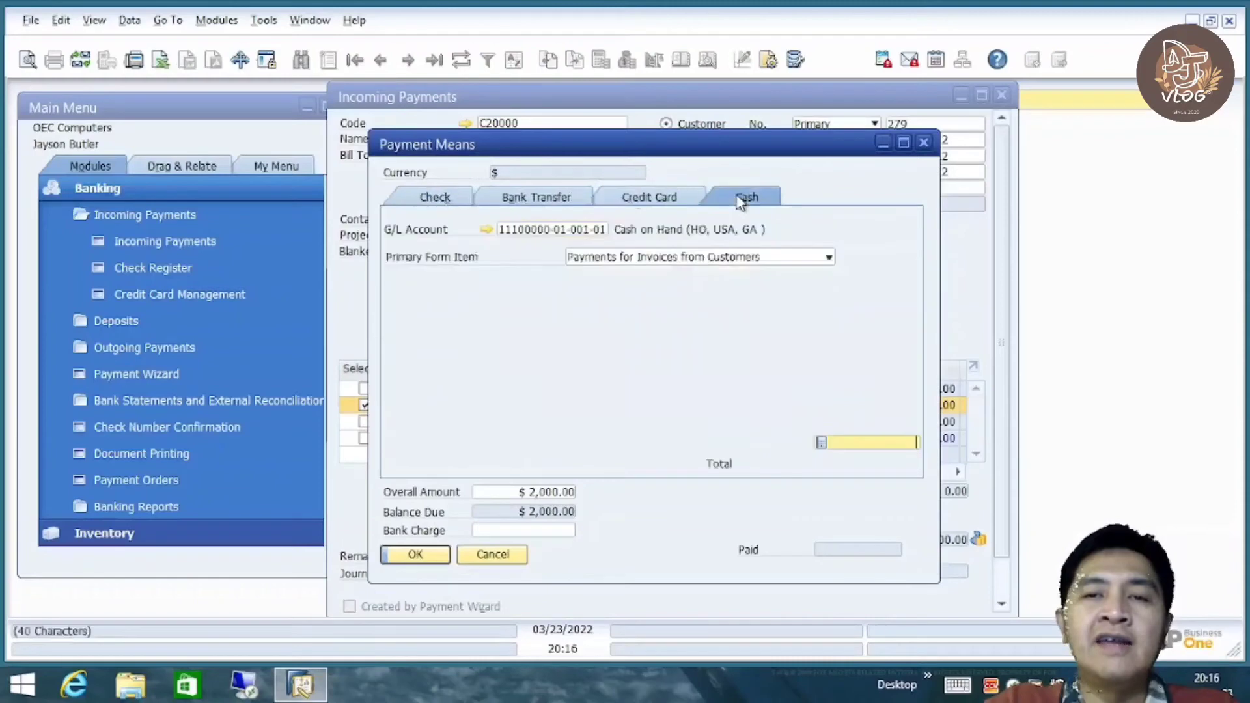
pyautogui.click(535, 199)
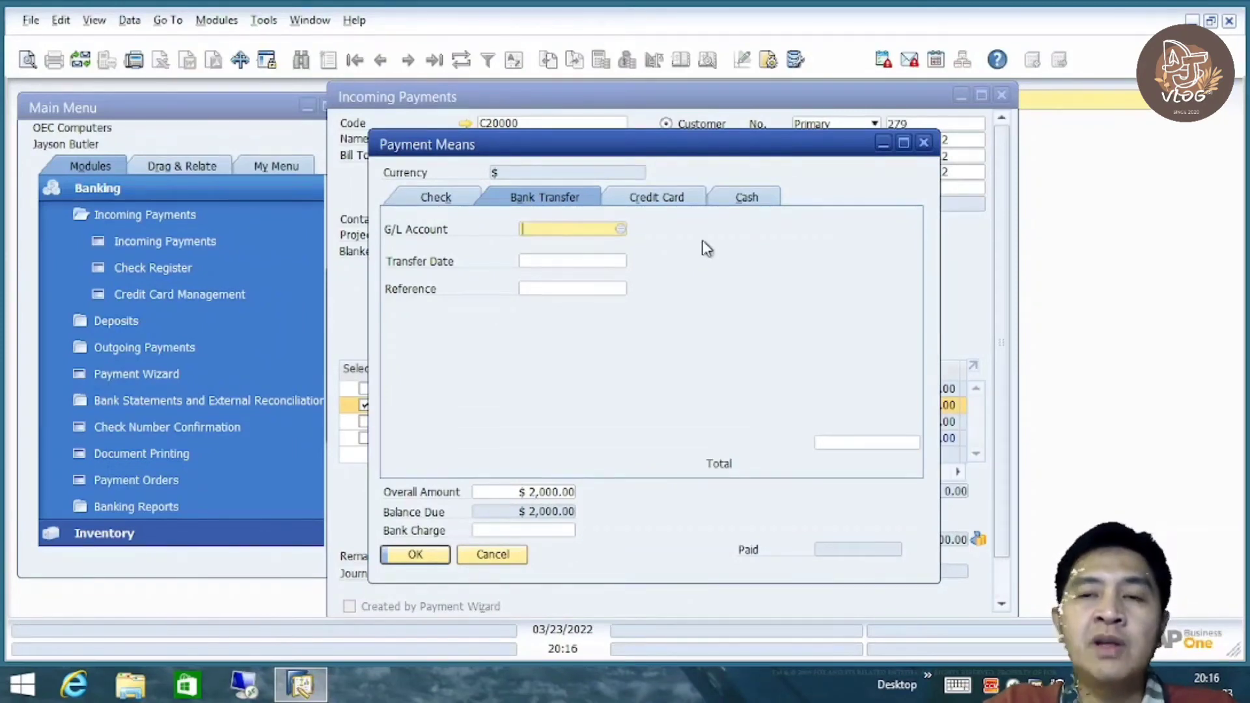
pyautogui.click(436, 202)
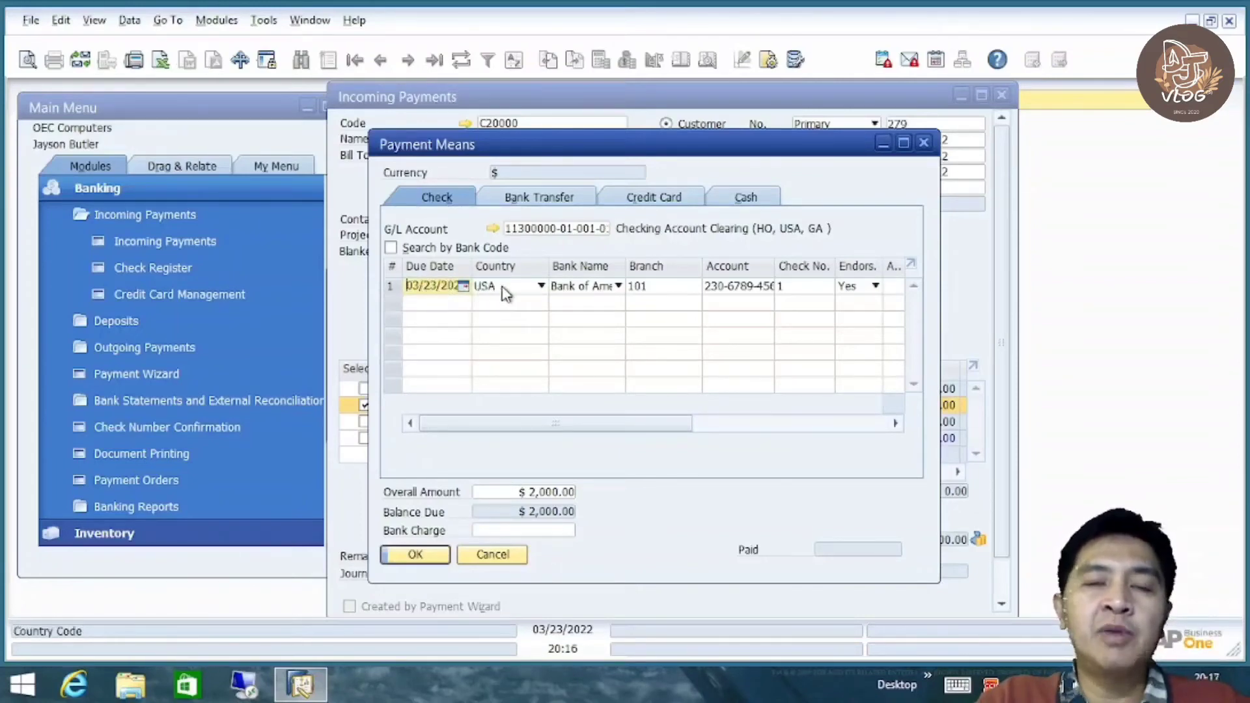
pyautogui.click(608, 287)
pyautogui.click(594, 320)
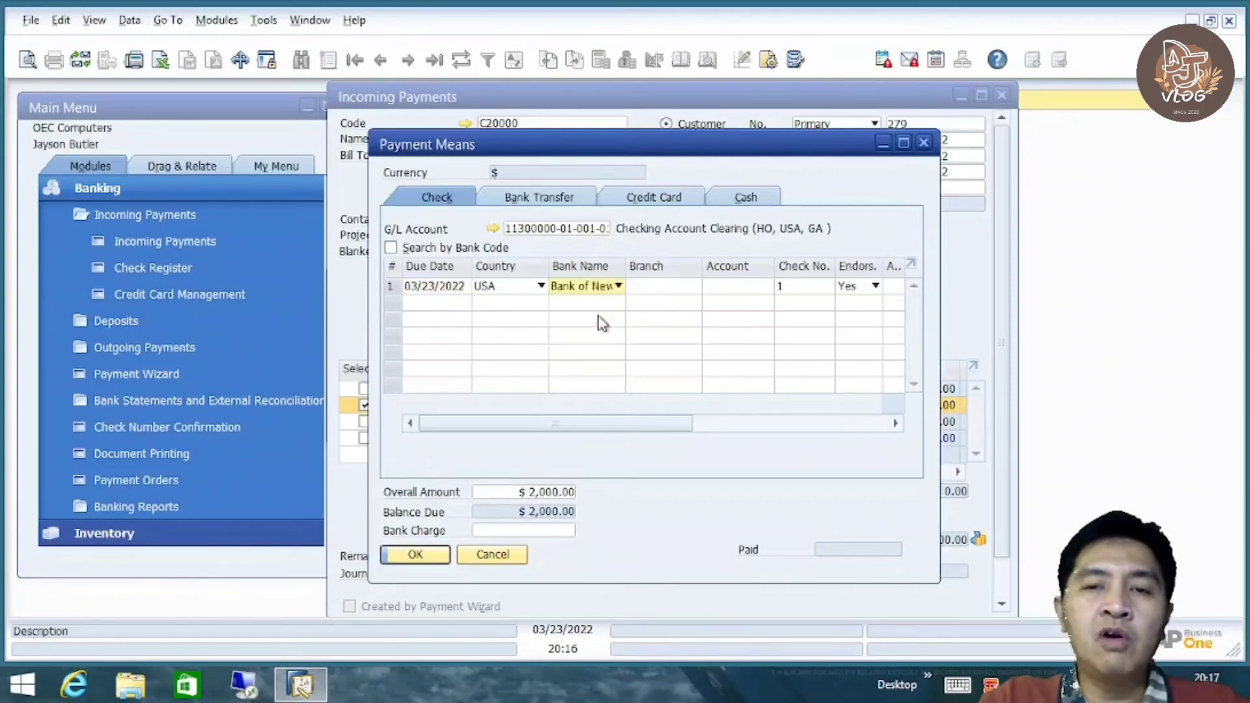
pyautogui.click(660, 295)
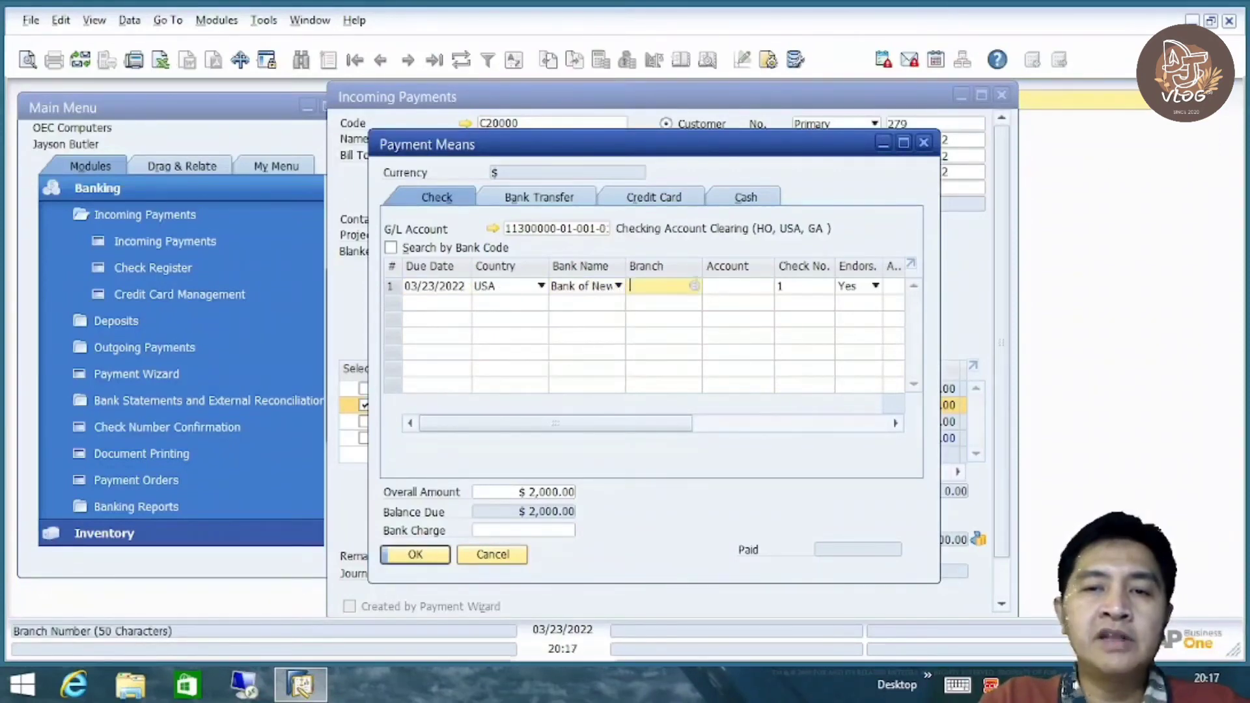
pyautogui.click(698, 286)
pyautogui.click(502, 483)
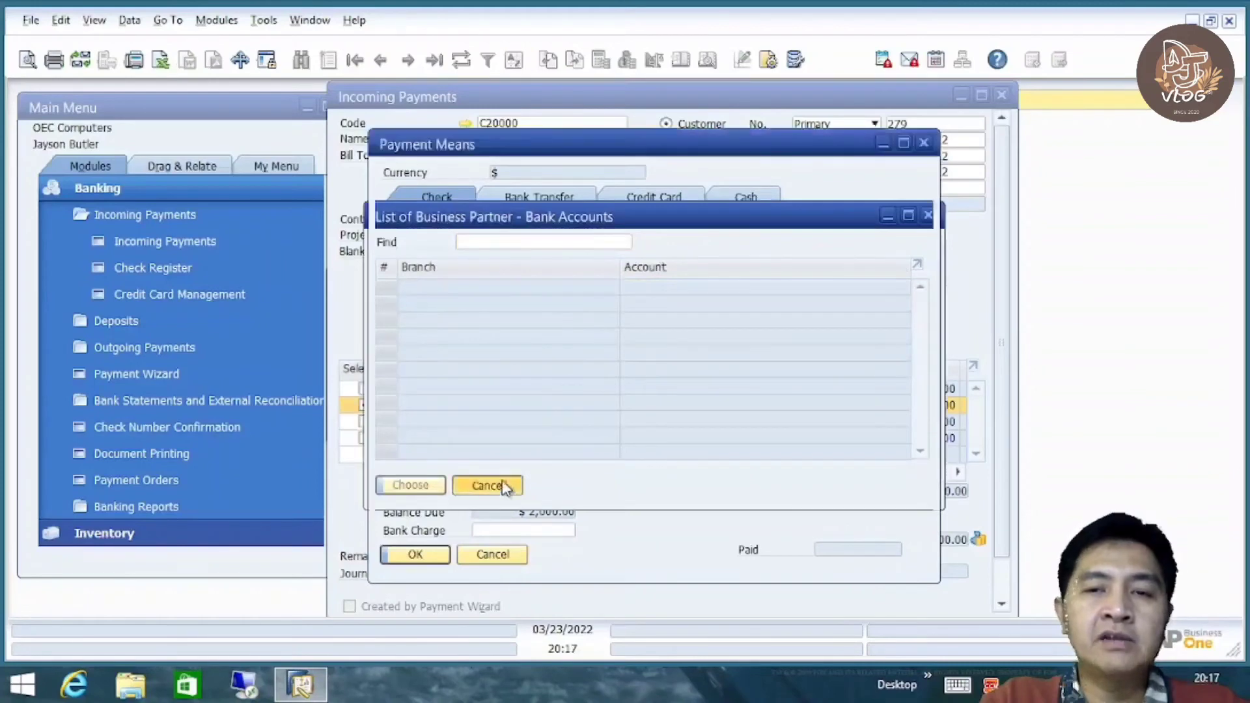
pyautogui.click(736, 292)
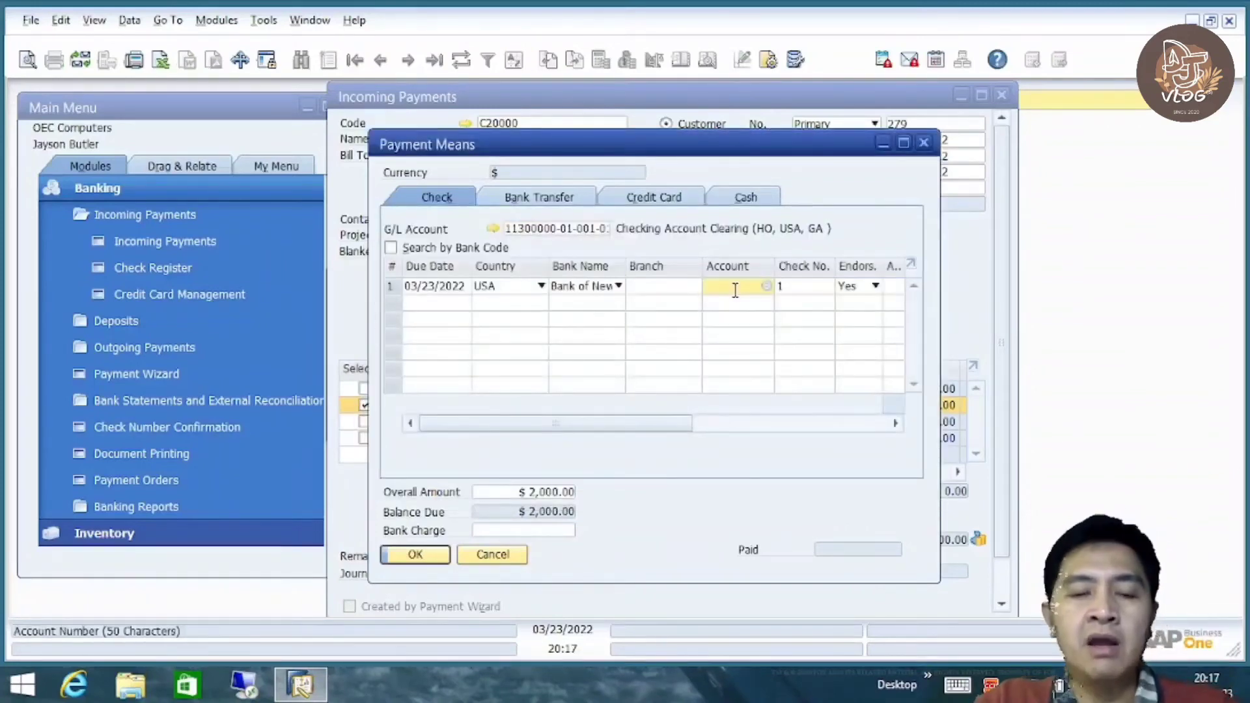
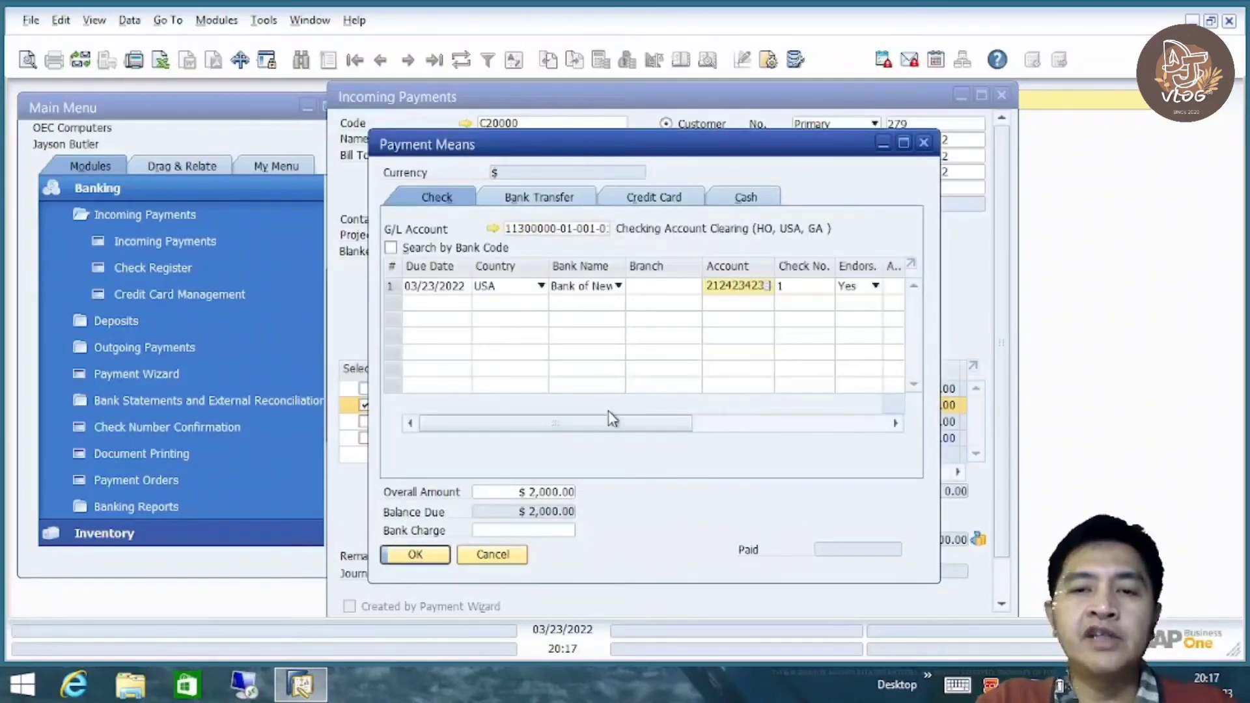
pyautogui.moveTo(626, 422); pyautogui.dragTo(725, 422)
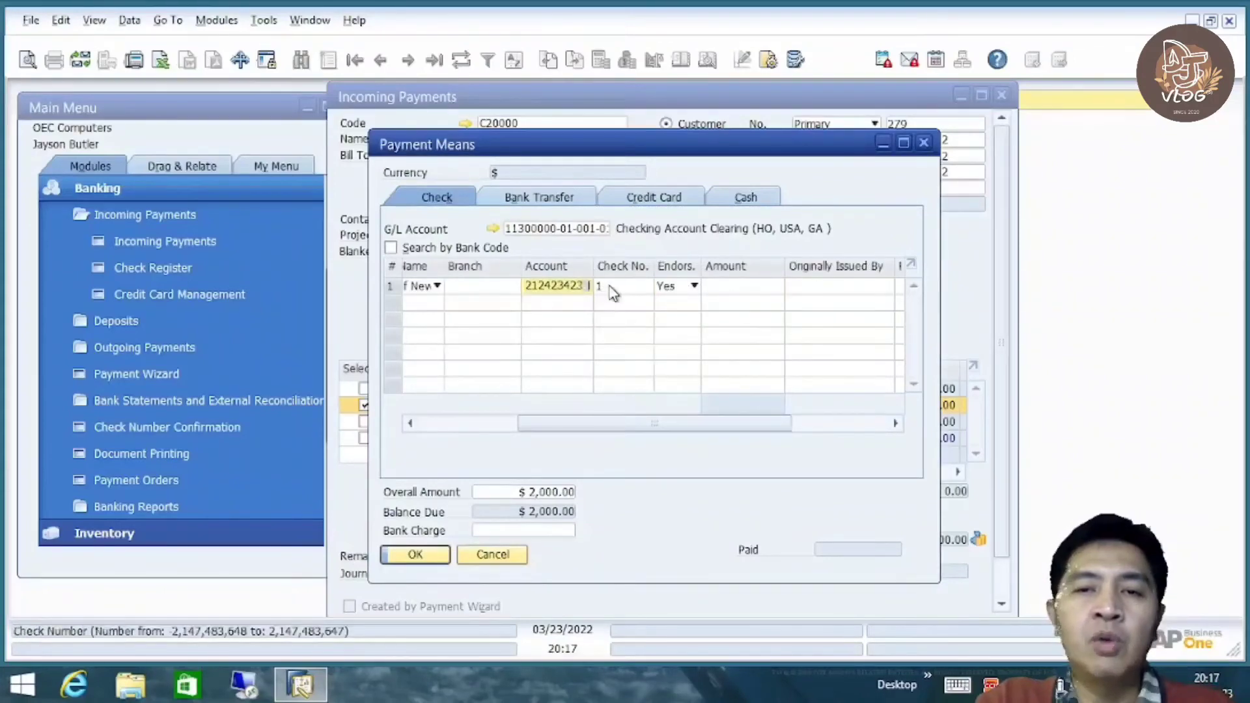
# Find the partner's bank account list empty and clear the check's account number
pyautogui.click(609, 289)
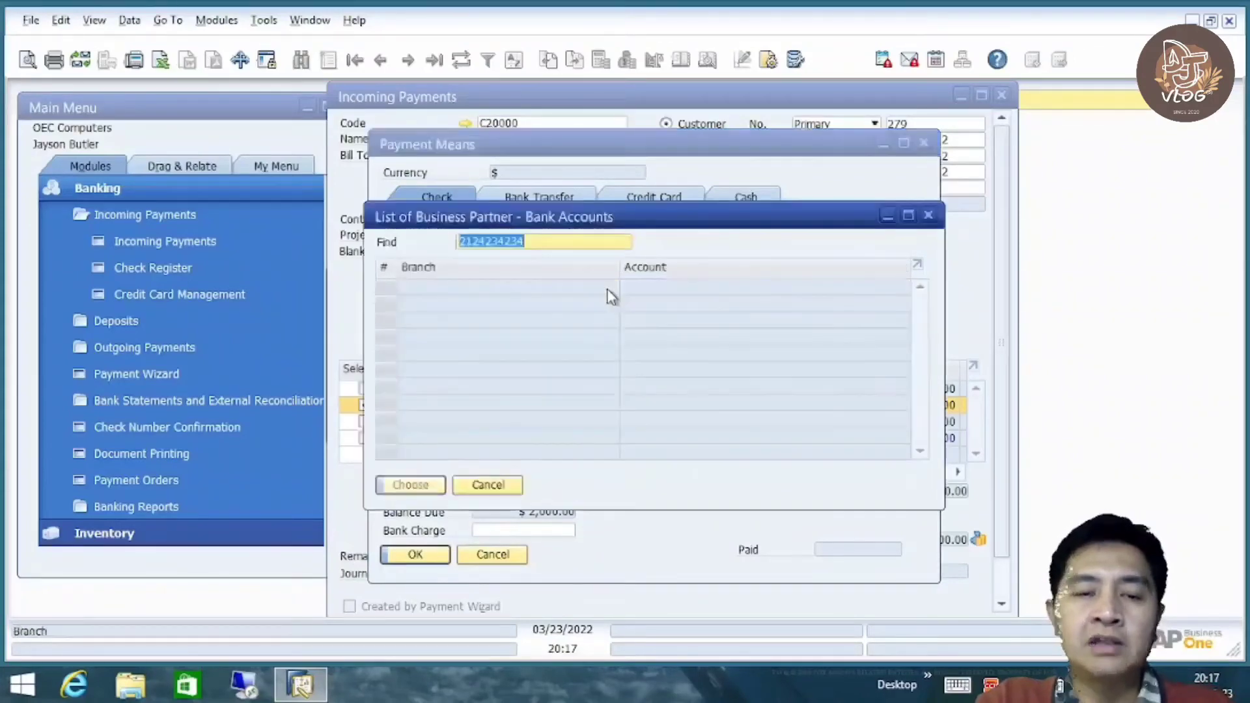
pyautogui.click(493, 485)
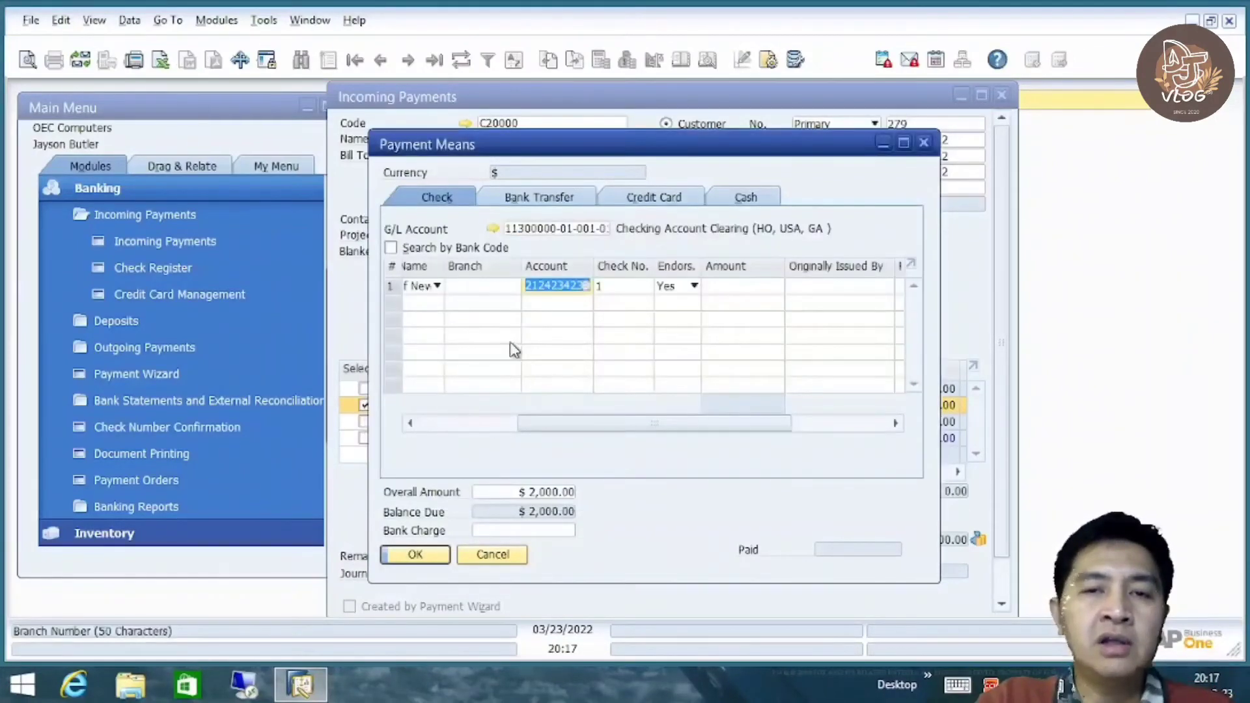
pyautogui.click(584, 290)
pyautogui.click(584, 290)
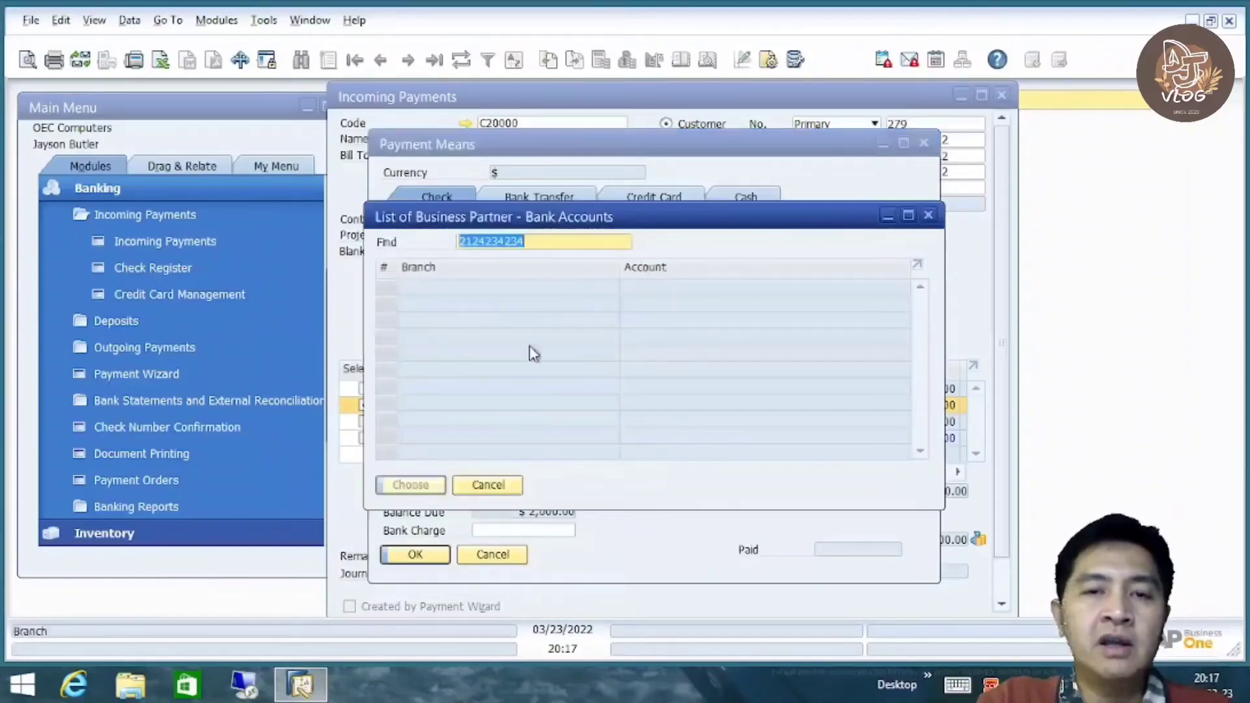
pyautogui.click(493, 485)
pyautogui.moveTo(575, 425); pyautogui.dragTo(475, 425)
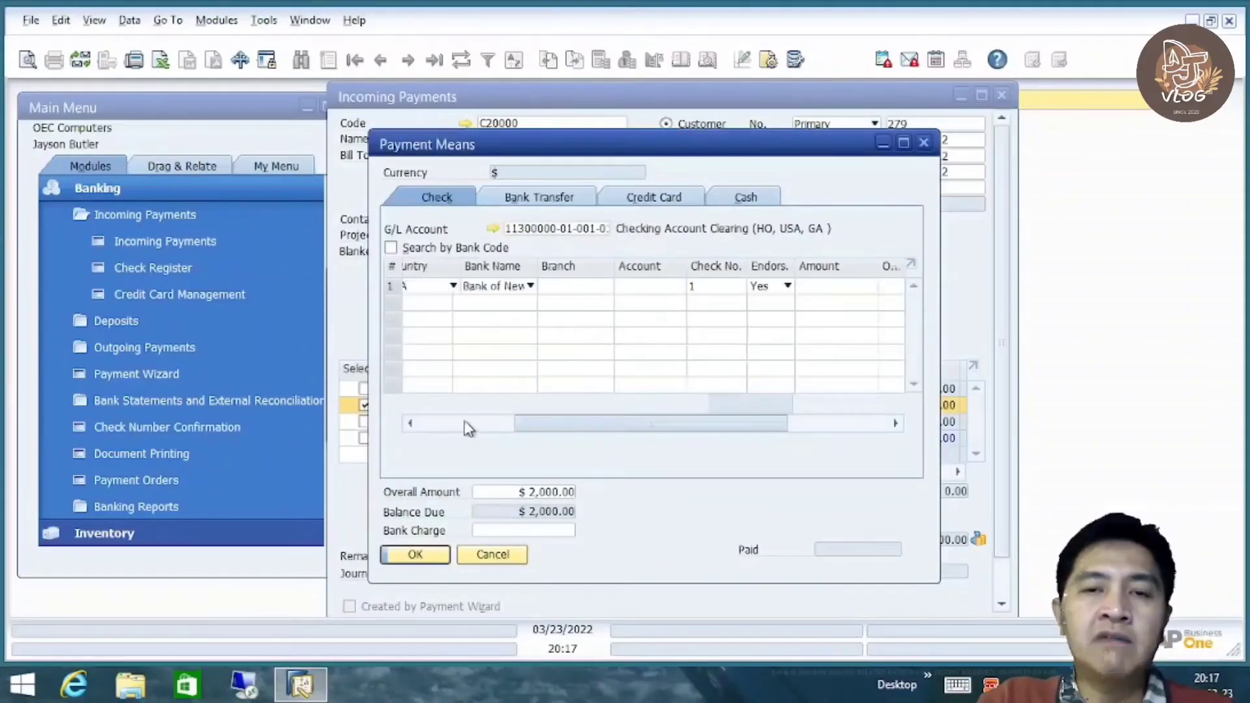
pyautogui.click(603, 287)
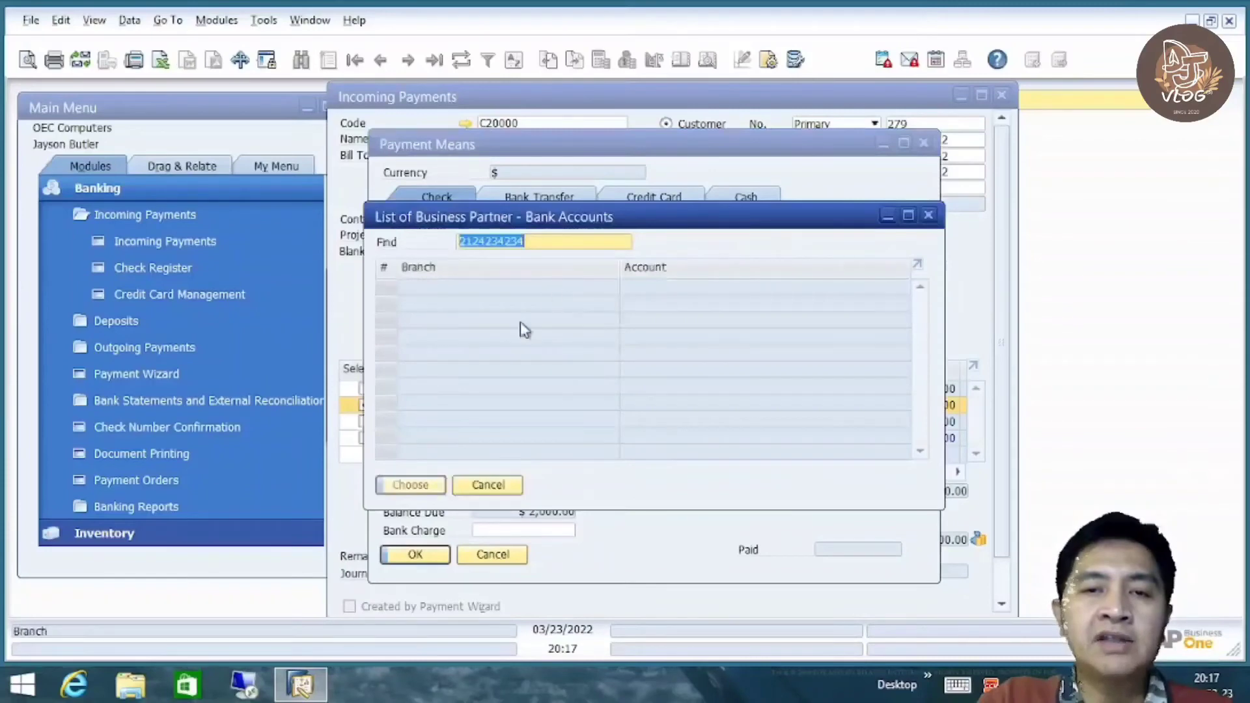
pyautogui.click(490, 485)
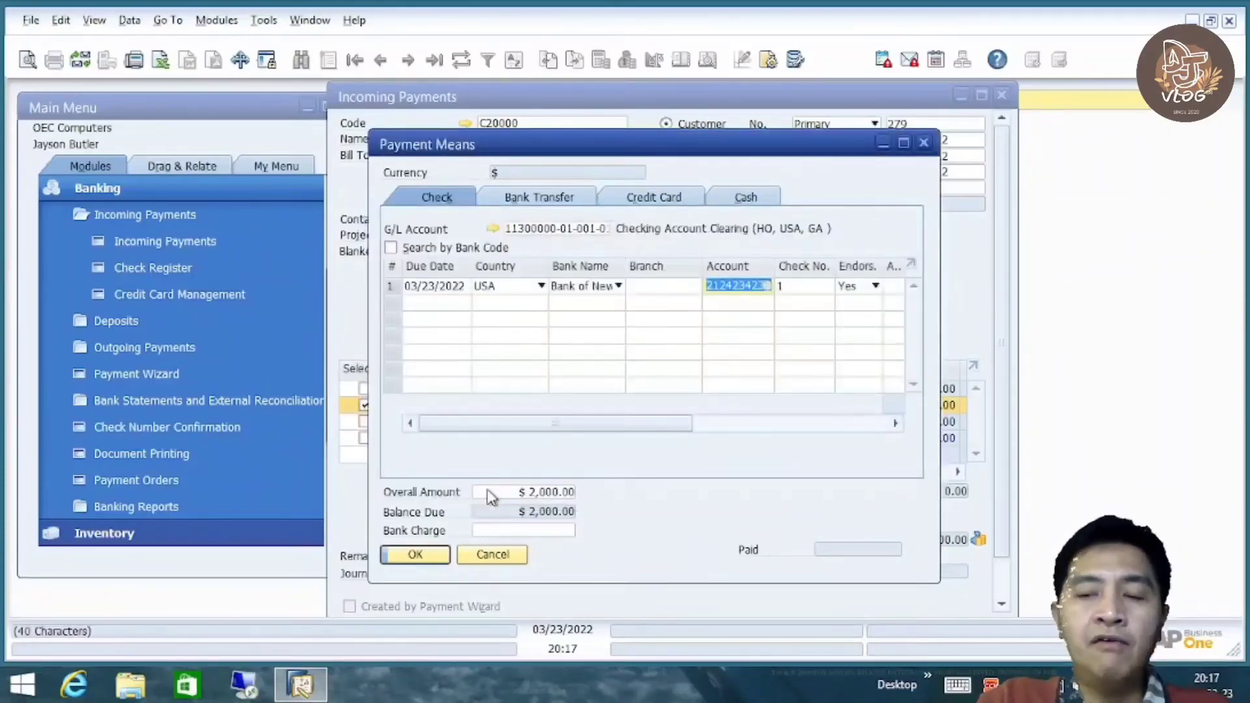
pyautogui.press('BackSpace')
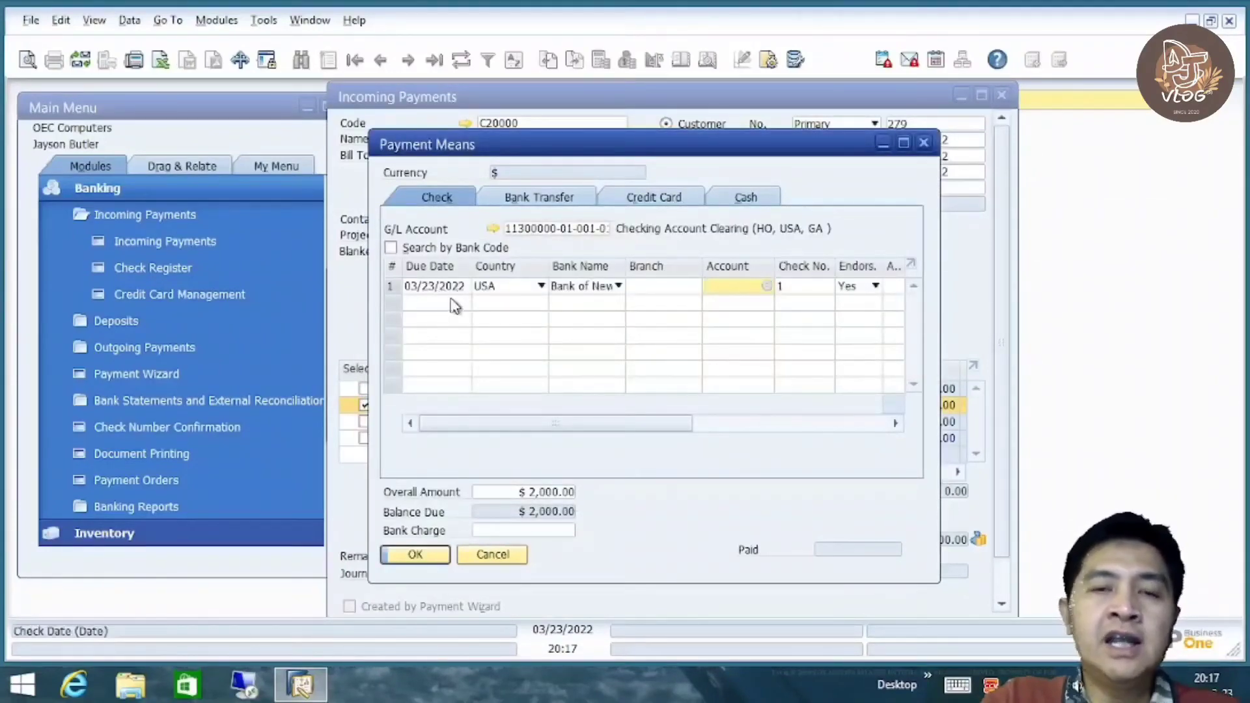
# Set the check's bank to Bank of America with branch 101 and the partner's account
pyautogui.click(607, 288)
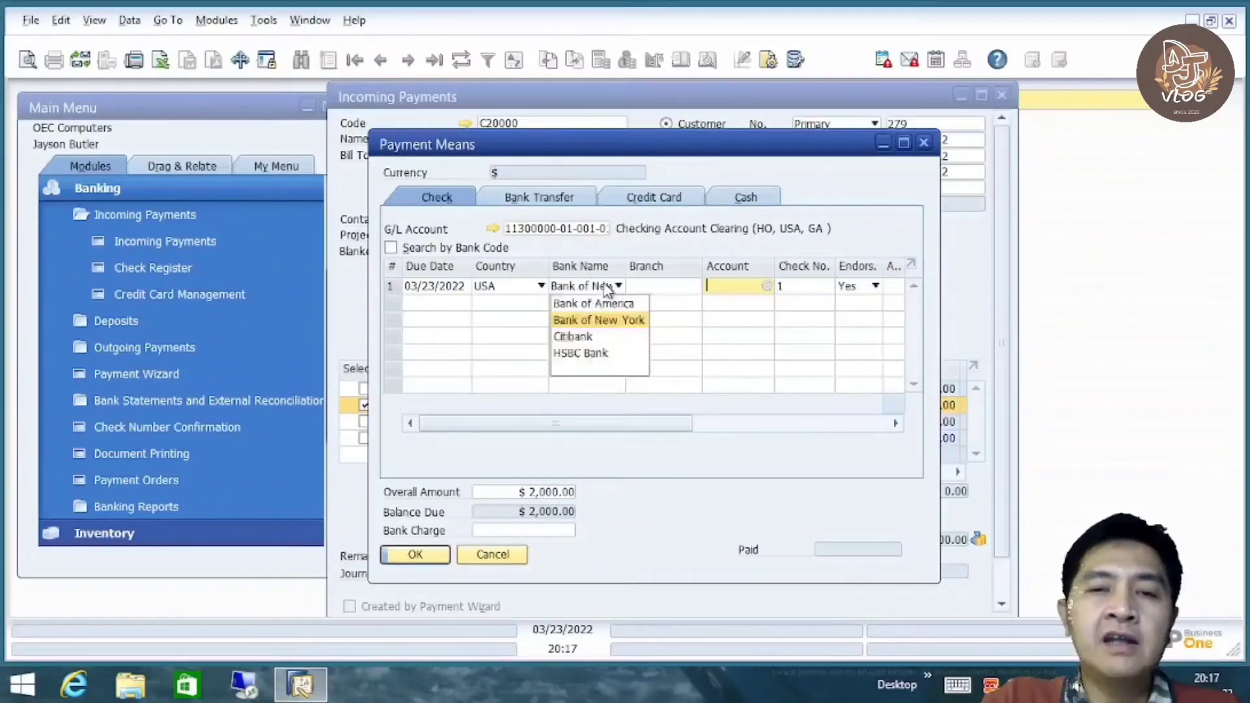
pyautogui.click(605, 304)
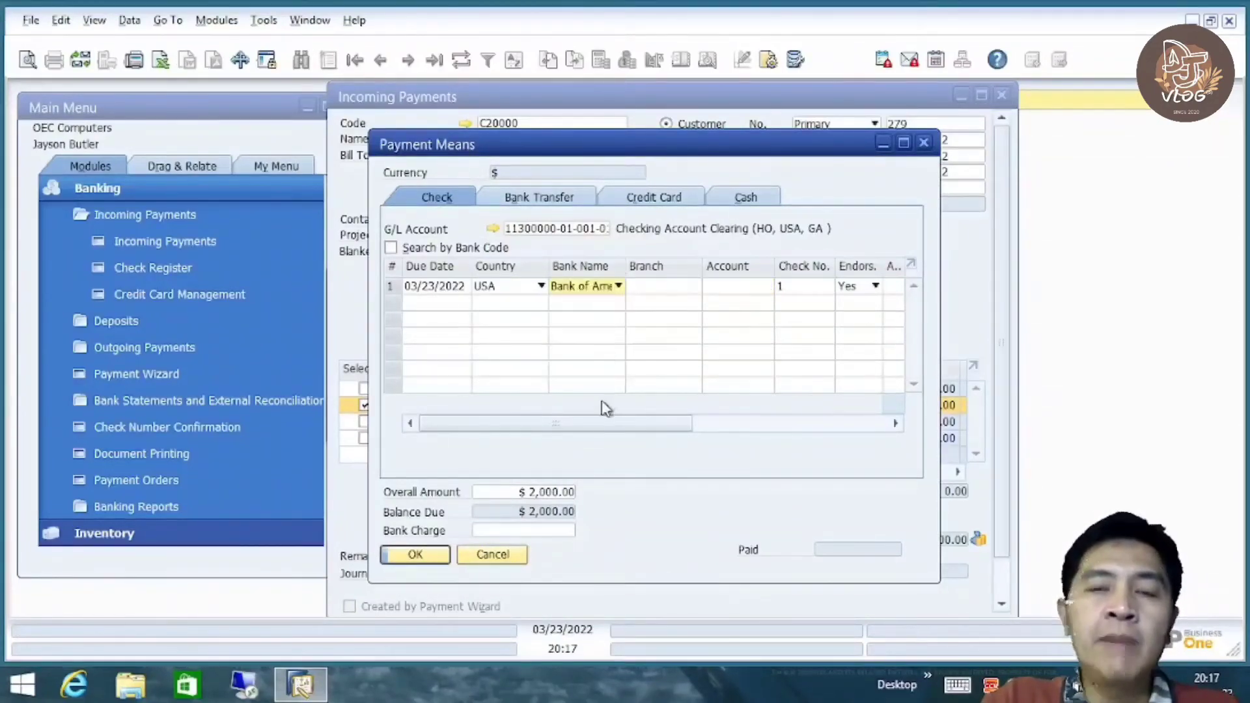
pyautogui.moveTo(586, 428); pyautogui.dragTo(604, 430)
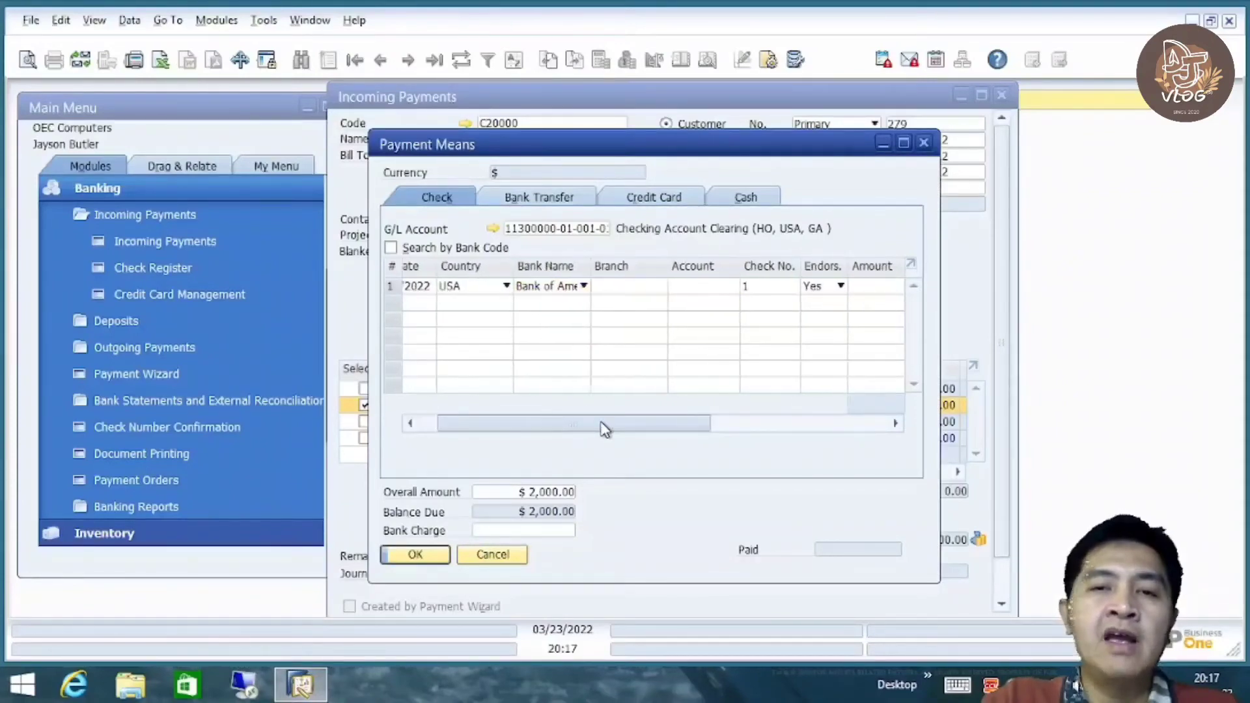
pyautogui.click(657, 293)
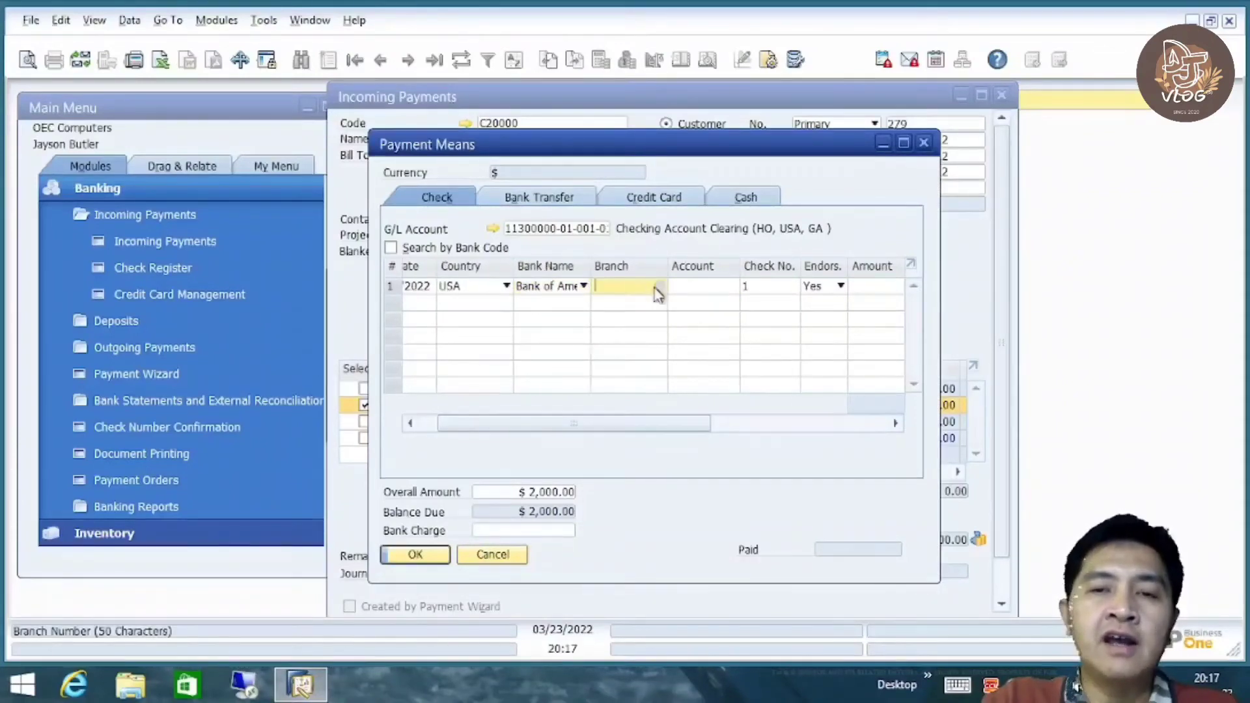
pyautogui.click(660, 290)
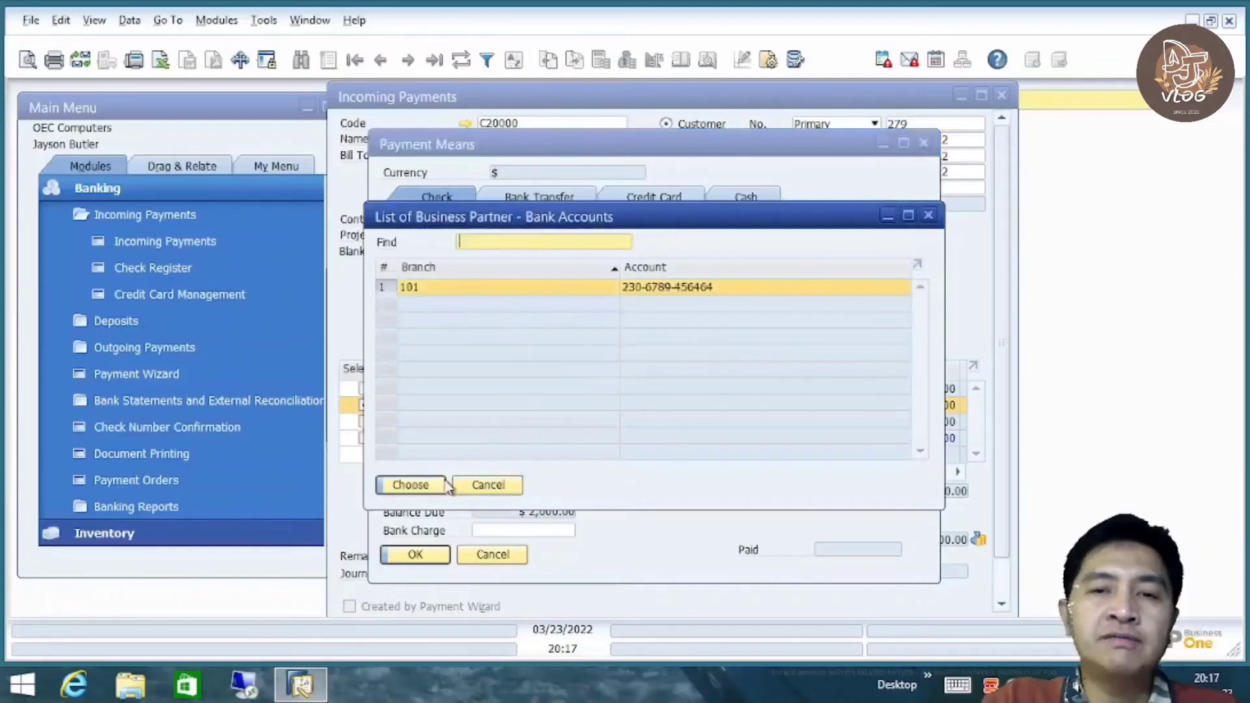
pyautogui.click(409, 485)
pyautogui.moveTo(523, 433); pyautogui.dragTo(483, 427)
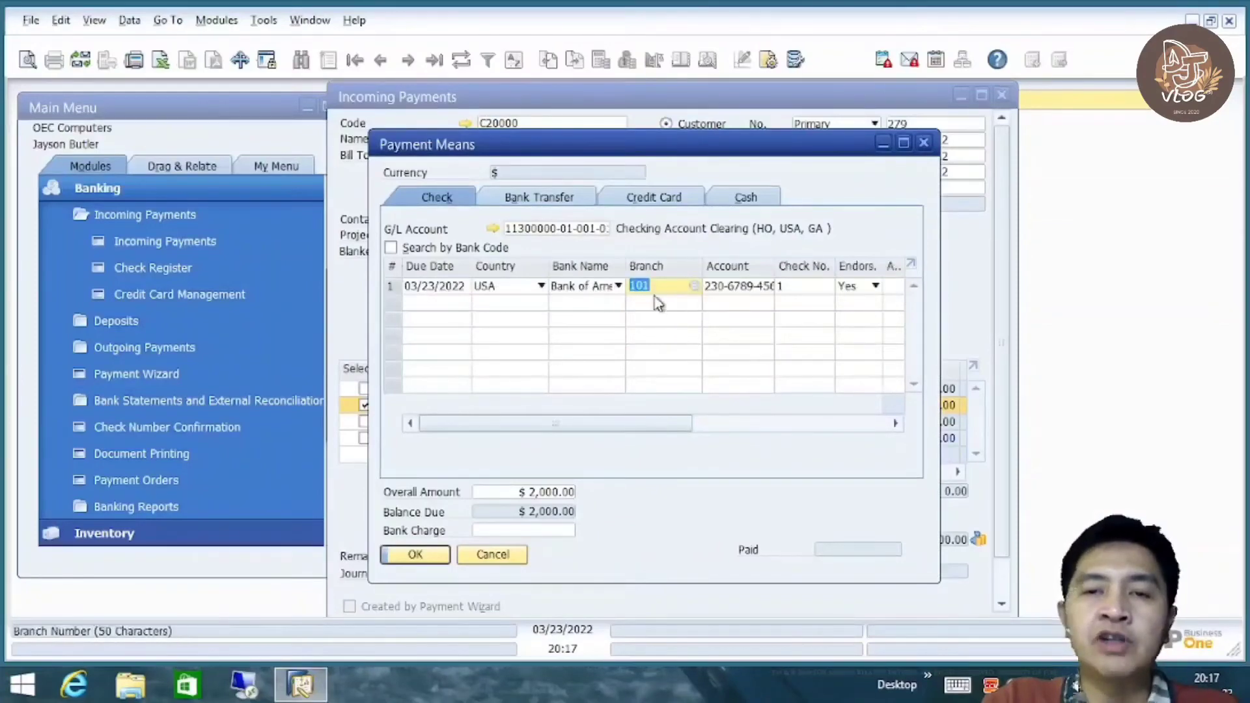
pyautogui.moveTo(592, 420); pyautogui.dragTo(640, 417)
# Enter check number 12 and set endorsement to No
pyautogui.click(704, 288)
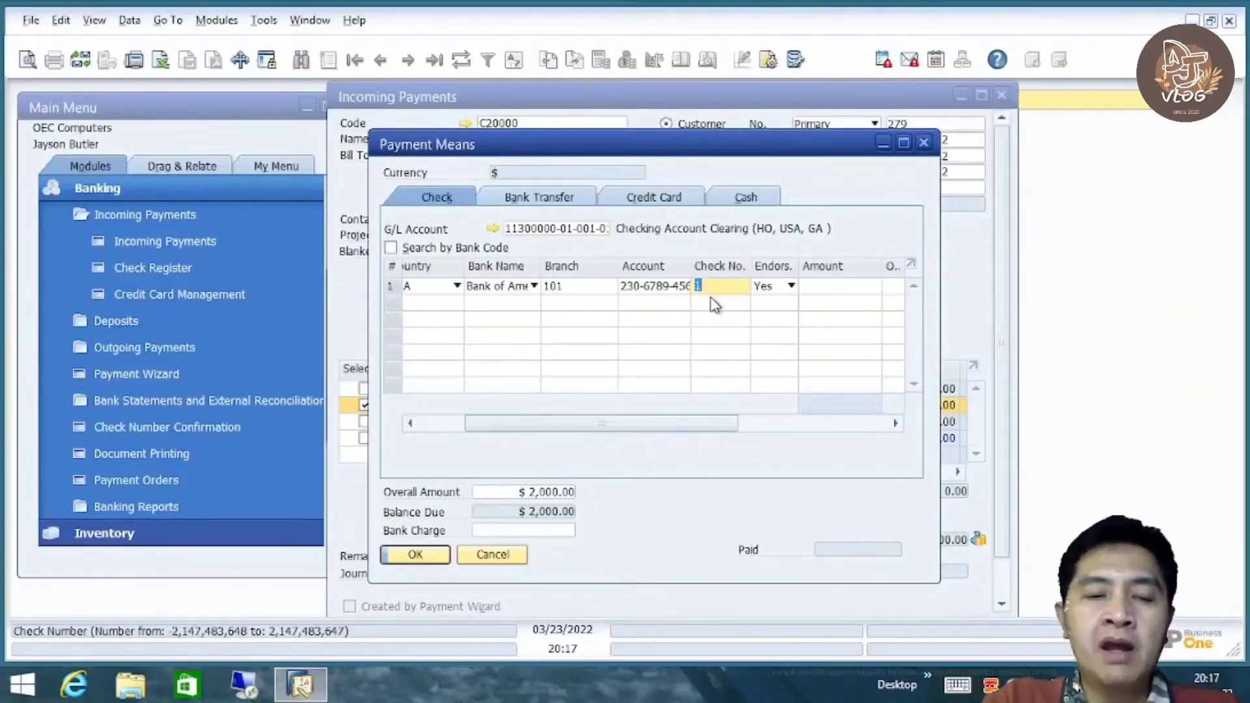
pyautogui.moveTo(690, 425); pyautogui.dragTo(723, 430)
pyautogui.write('2')
pyautogui.press('Tab')
pyautogui.click(711, 289)
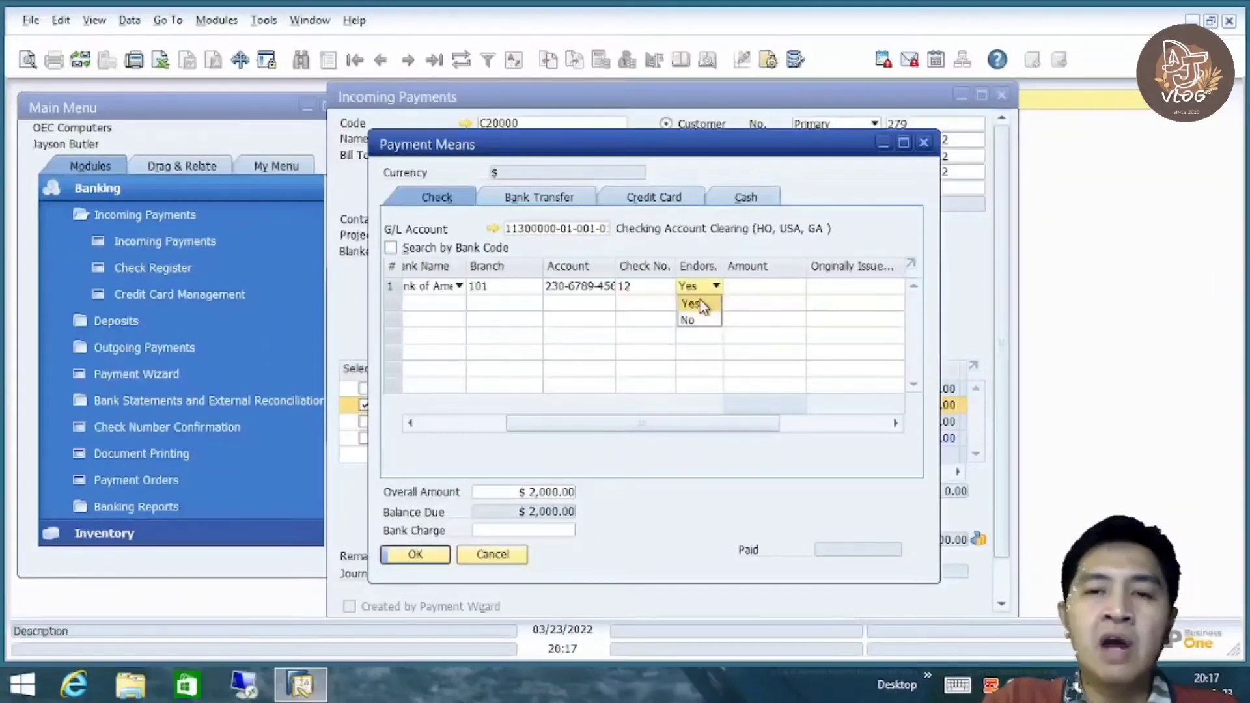
pyautogui.click(695, 321)
pyautogui.moveTo(700, 428); pyautogui.dragTo(733, 425)
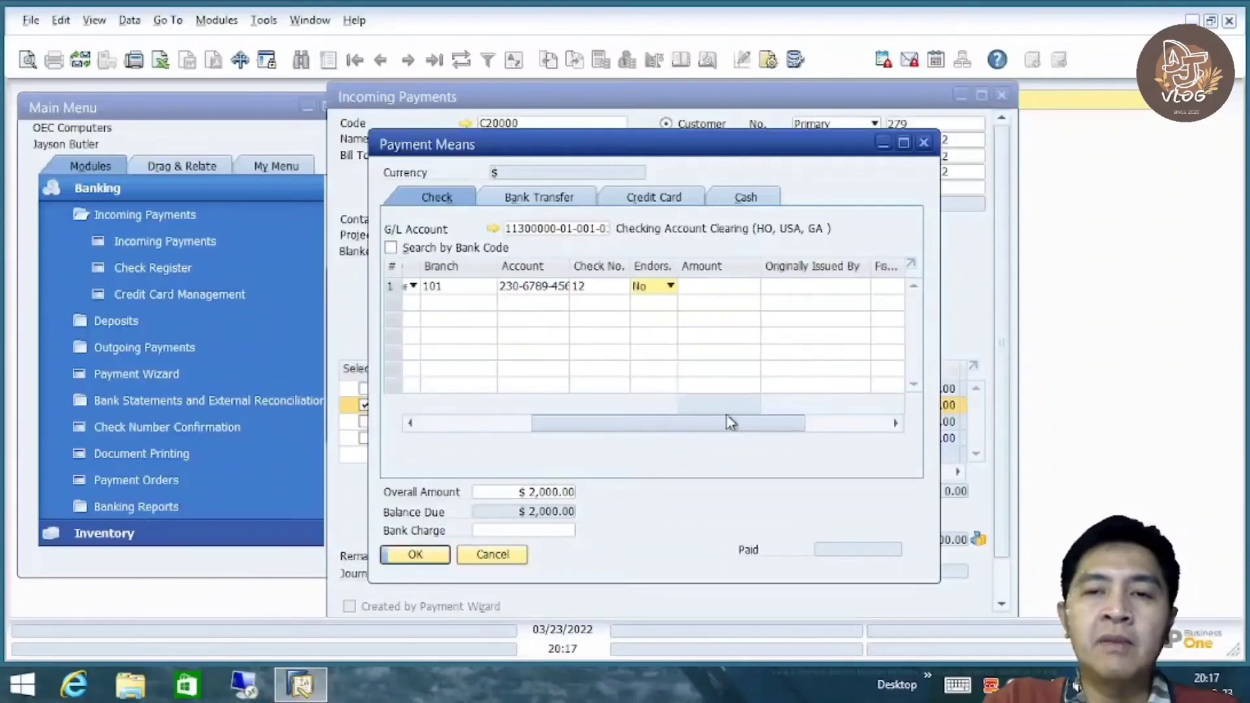
# Fill the check amount with the balance due via Copy Balance Due
pyautogui.click(720, 287)
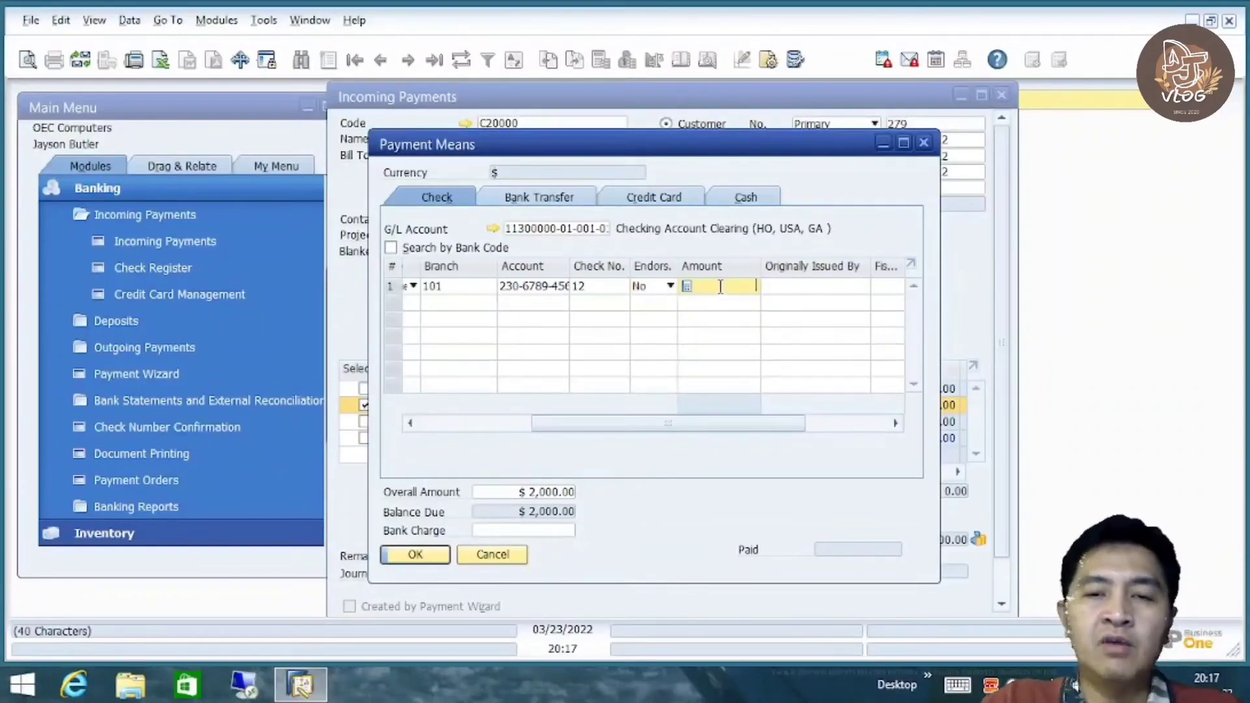
pyautogui.rightClick(741, 293)
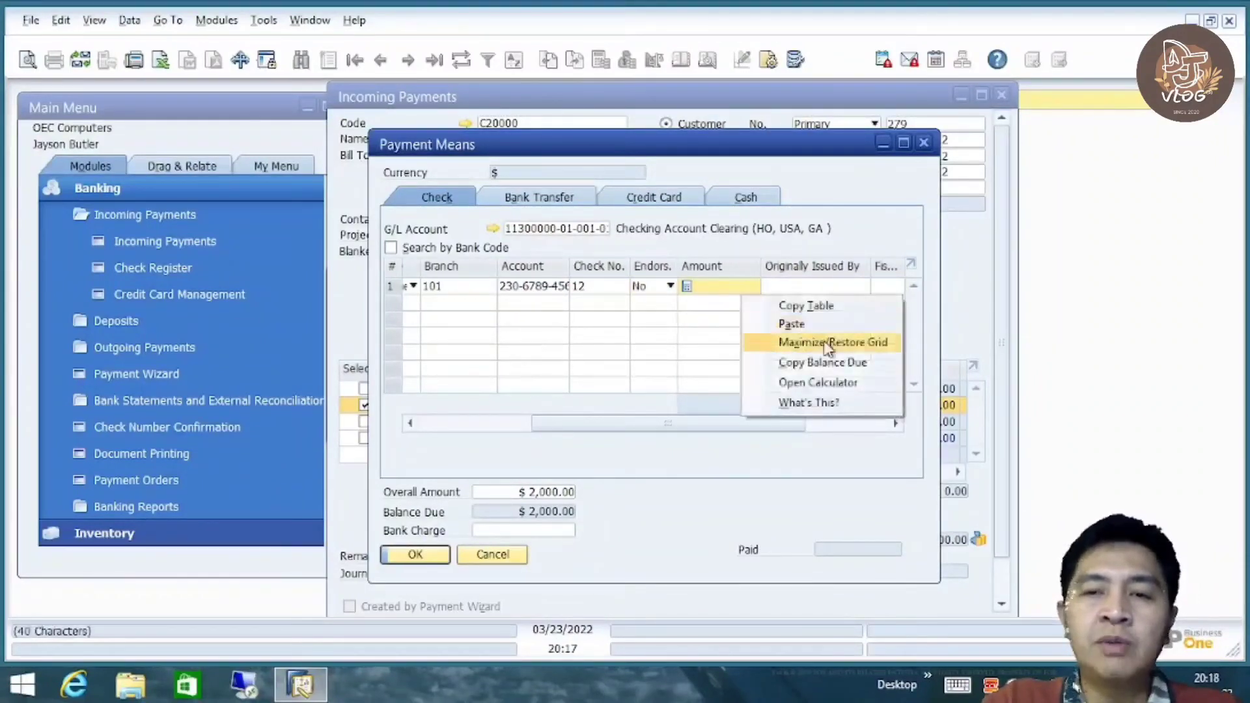
pyautogui.click(846, 365)
pyautogui.moveTo(739, 427); pyautogui.dragTo(831, 428)
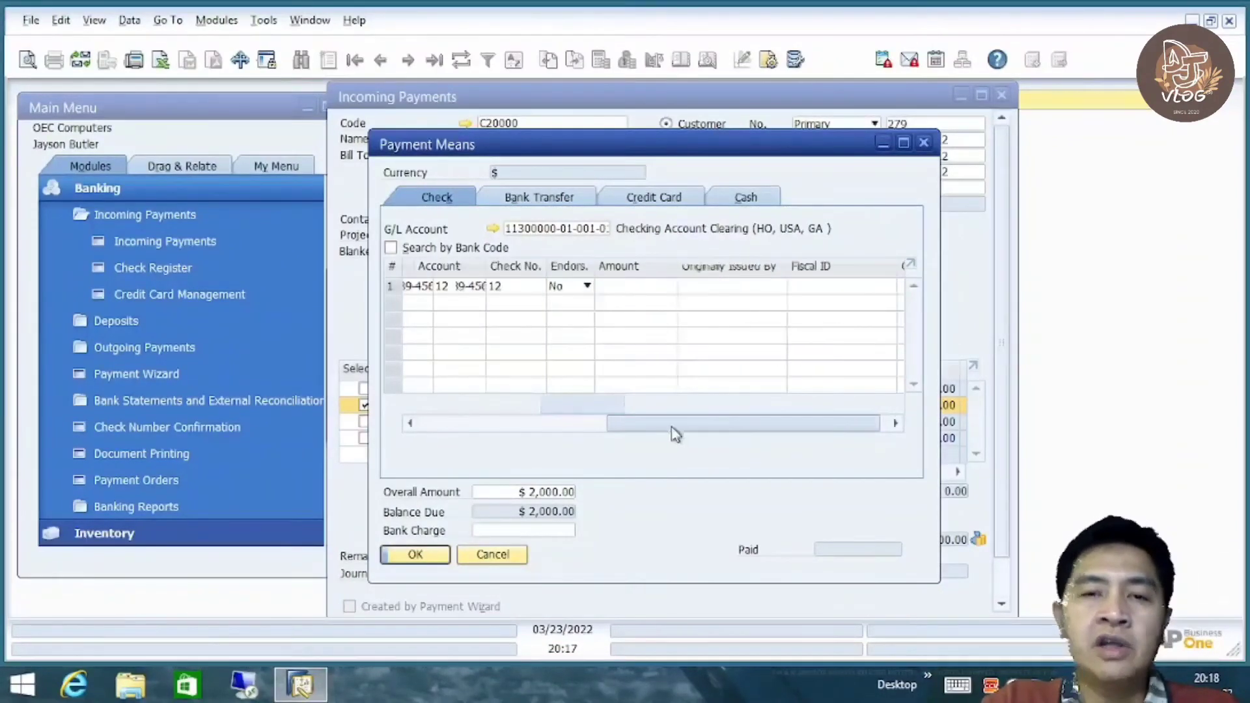
pyautogui.moveTo(695, 435); pyautogui.dragTo(438, 439)
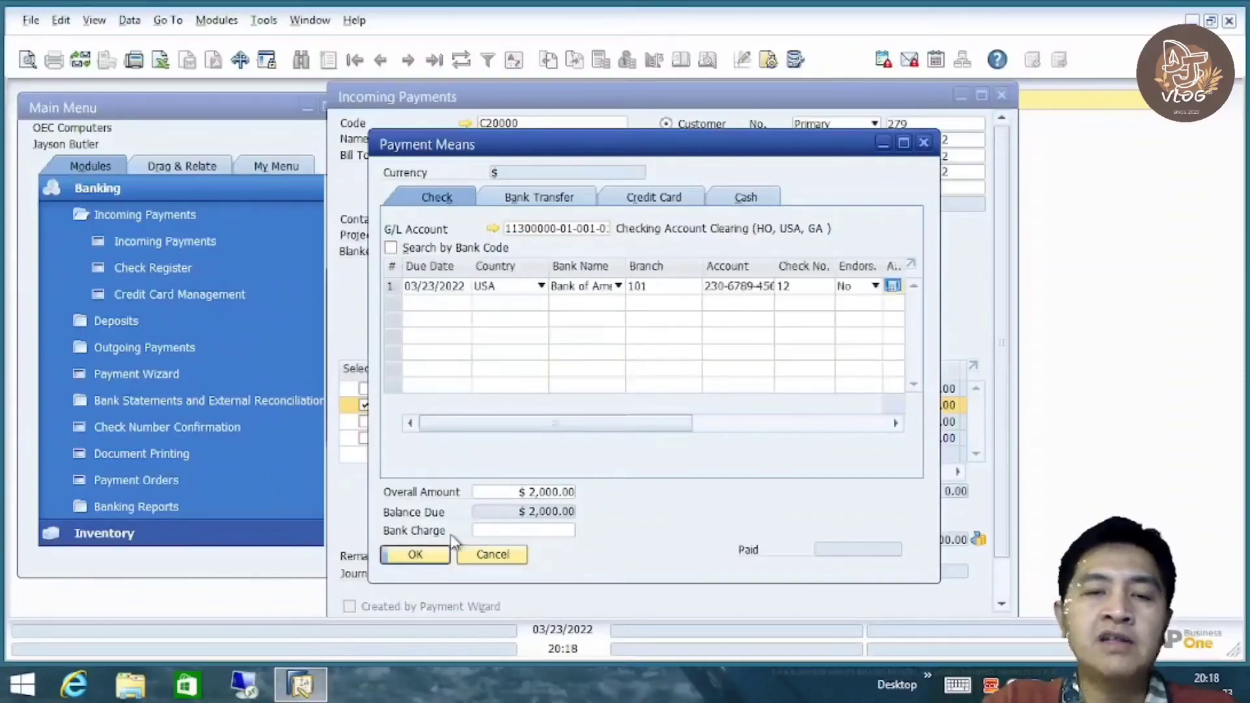
# Confirm the check details and scroll the Incoming Payments form down to its Add button
pyautogui.click(430, 557)
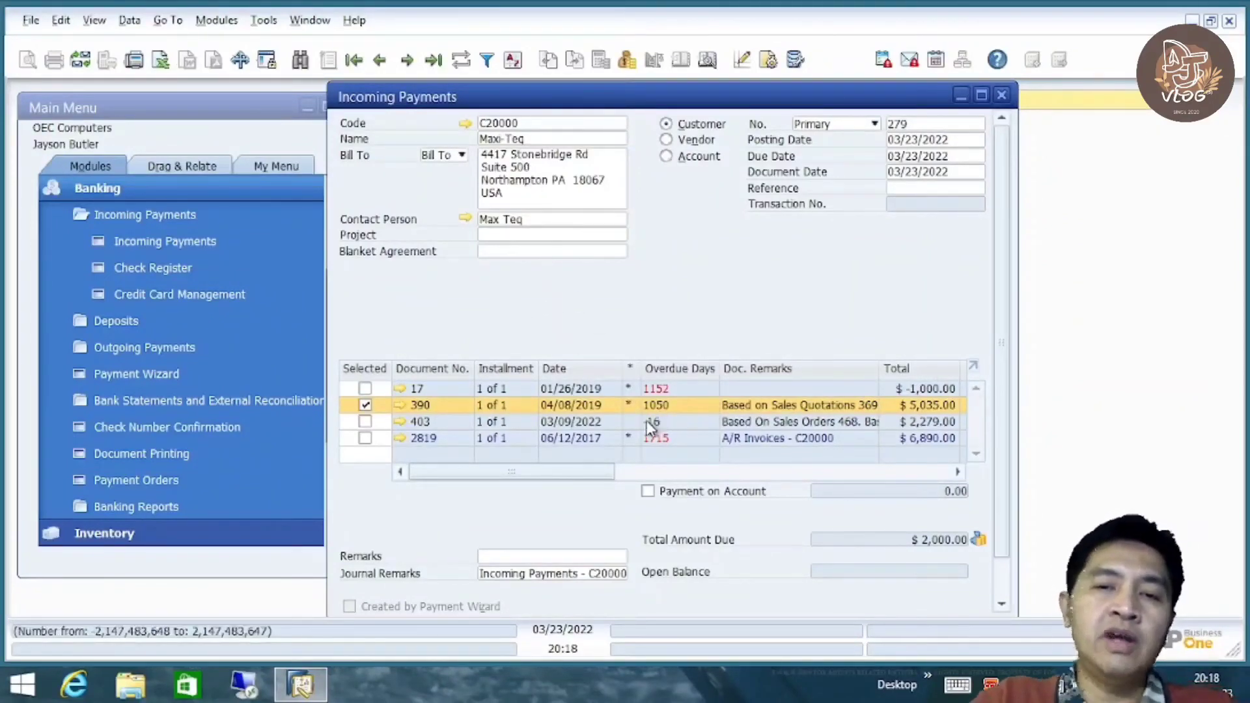
pyautogui.moveTo(418, 420)
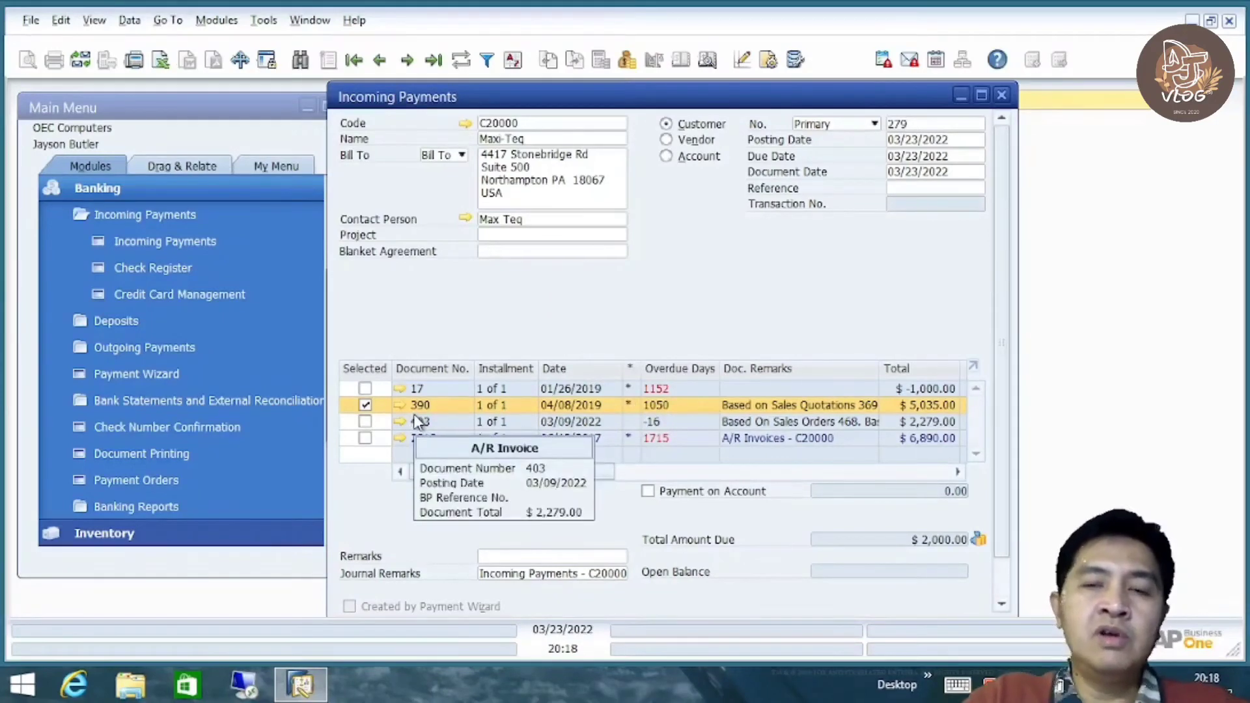
pyautogui.moveTo(582, 481); pyautogui.dragTo(499, 483)
pyautogui.moveTo(1004, 322); pyautogui.dragTo(994, 299)
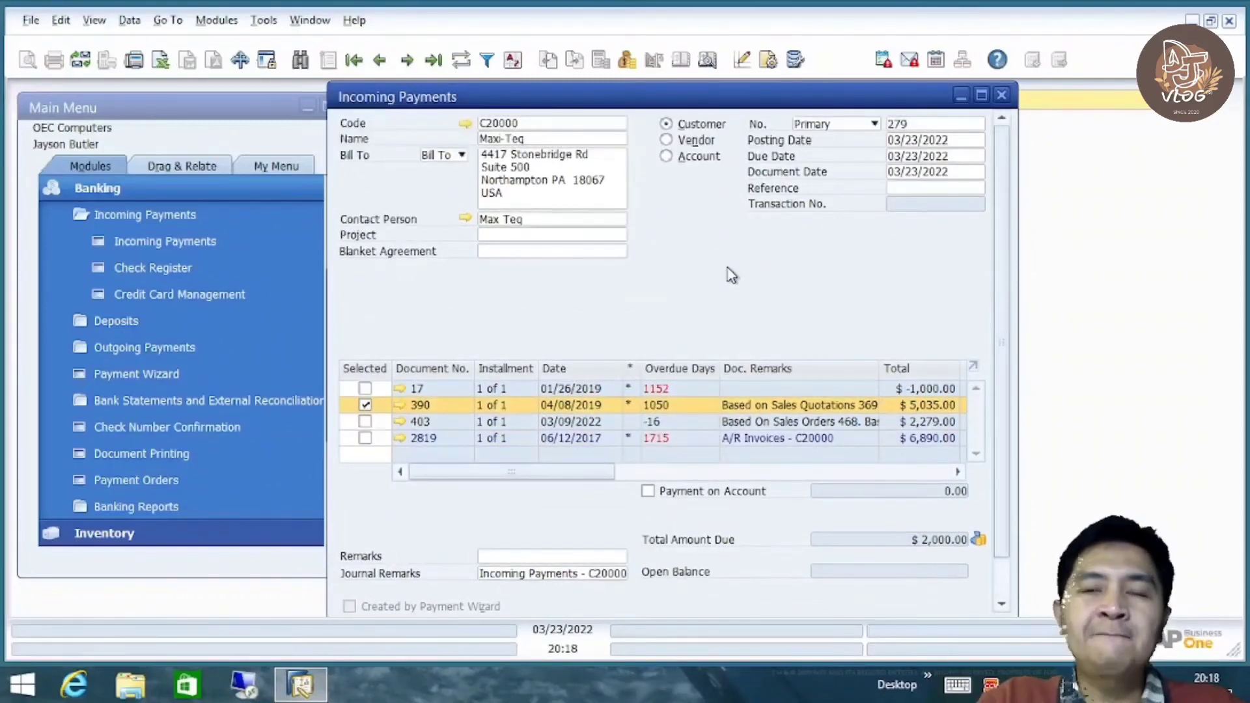
pyautogui.rightClick(700, 255)
pyautogui.press('Escape')
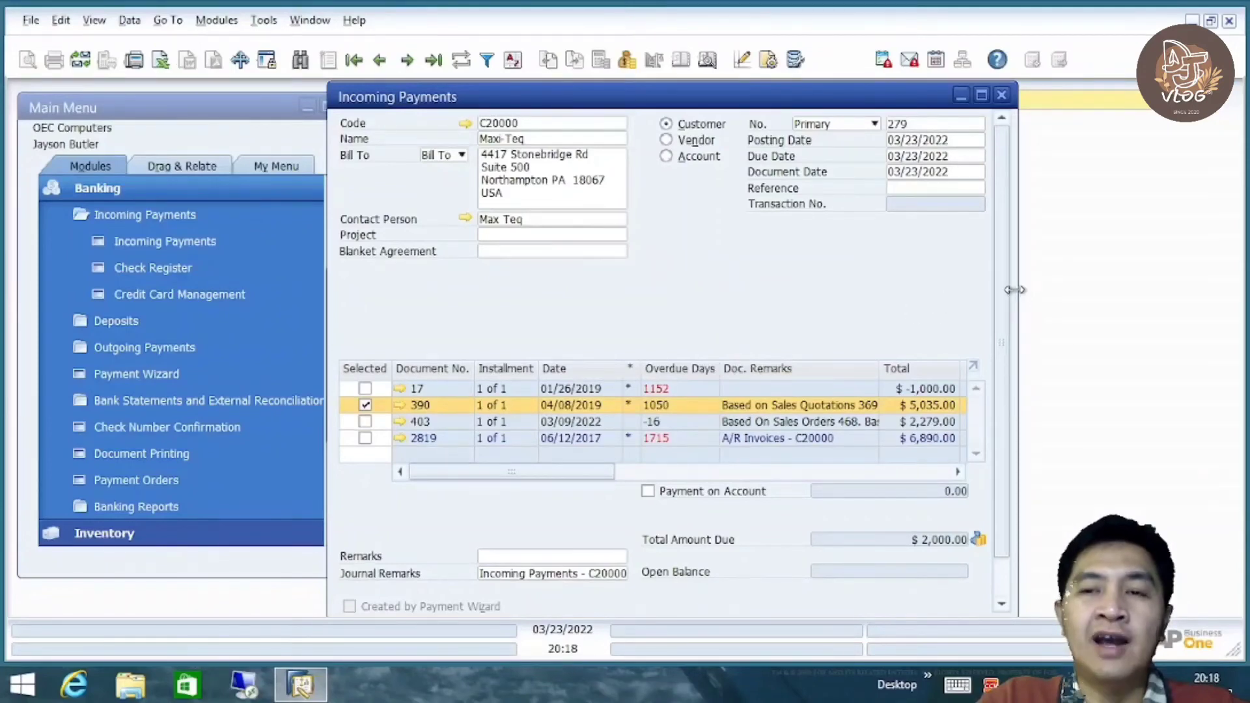
pyautogui.moveTo(1006, 286); pyautogui.dragTo(1007, 407)
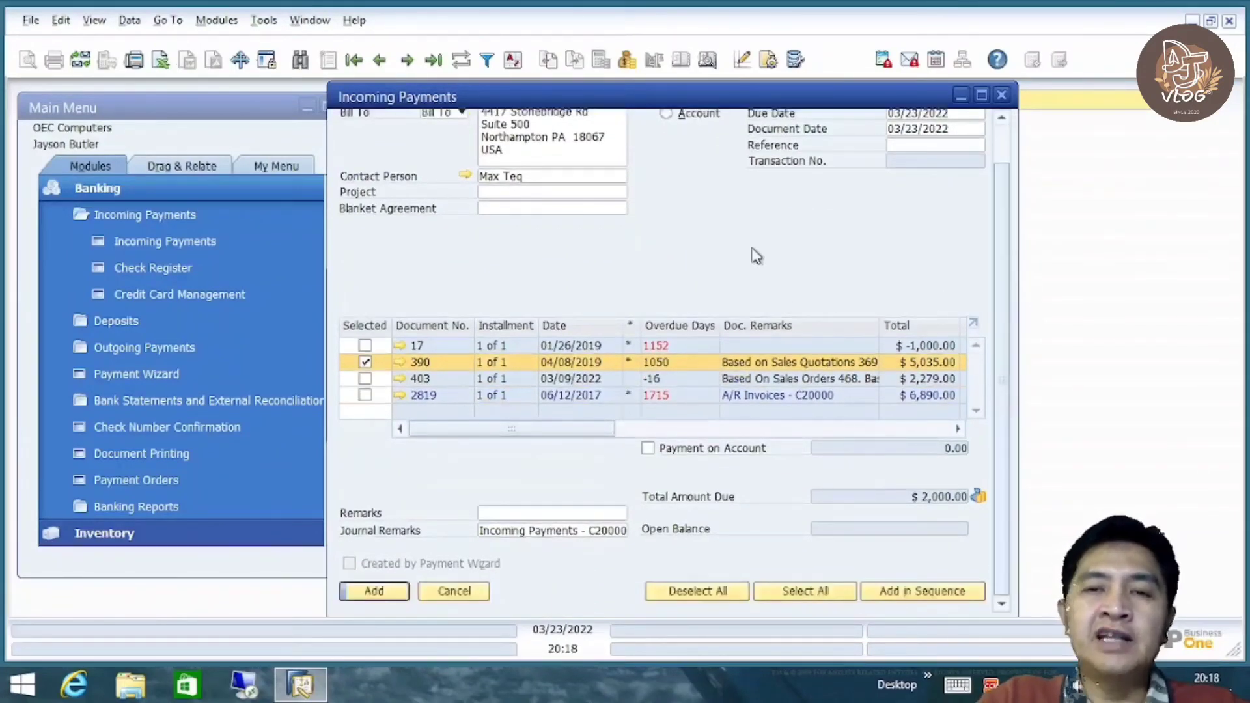
# Preview the payment's journal entry, debit Checking Account Clearing and credit Maxi-Teq $2,000, then close it
pyautogui.rightClick(710, 220)
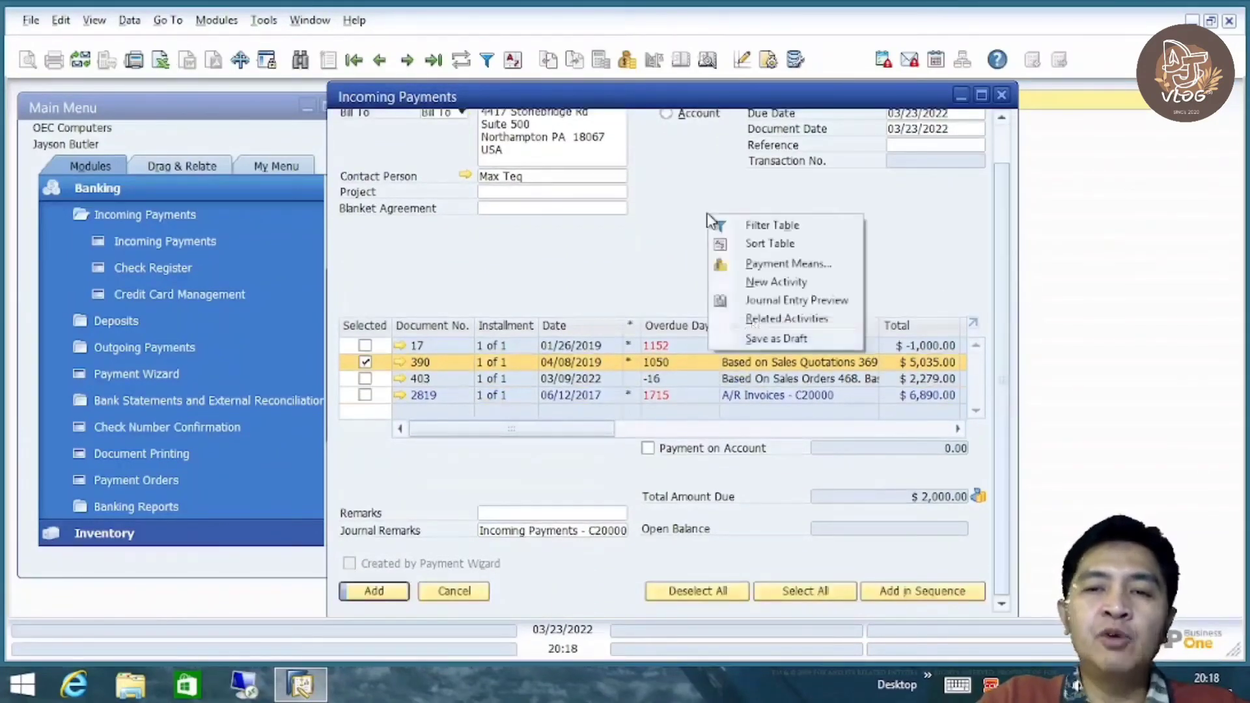
pyautogui.click(840, 301)
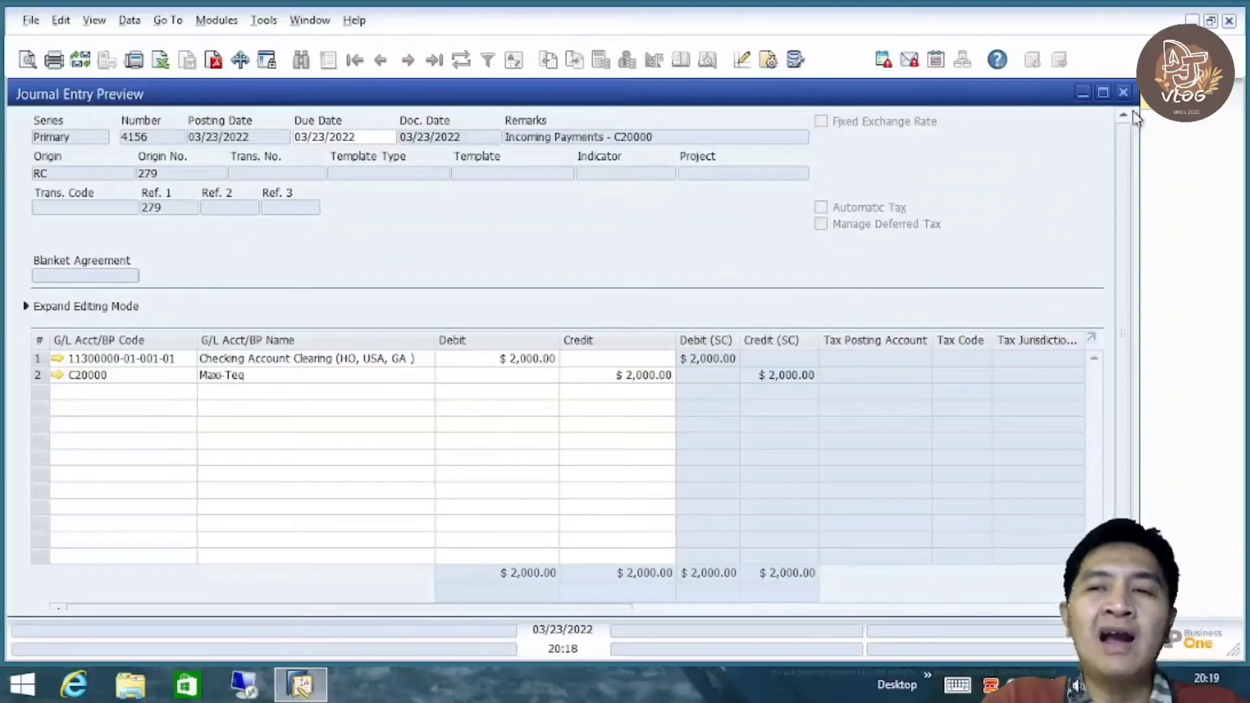
pyautogui.click(1123, 92)
pyautogui.moveTo(1001, 287); pyautogui.dragTo(990, 209)
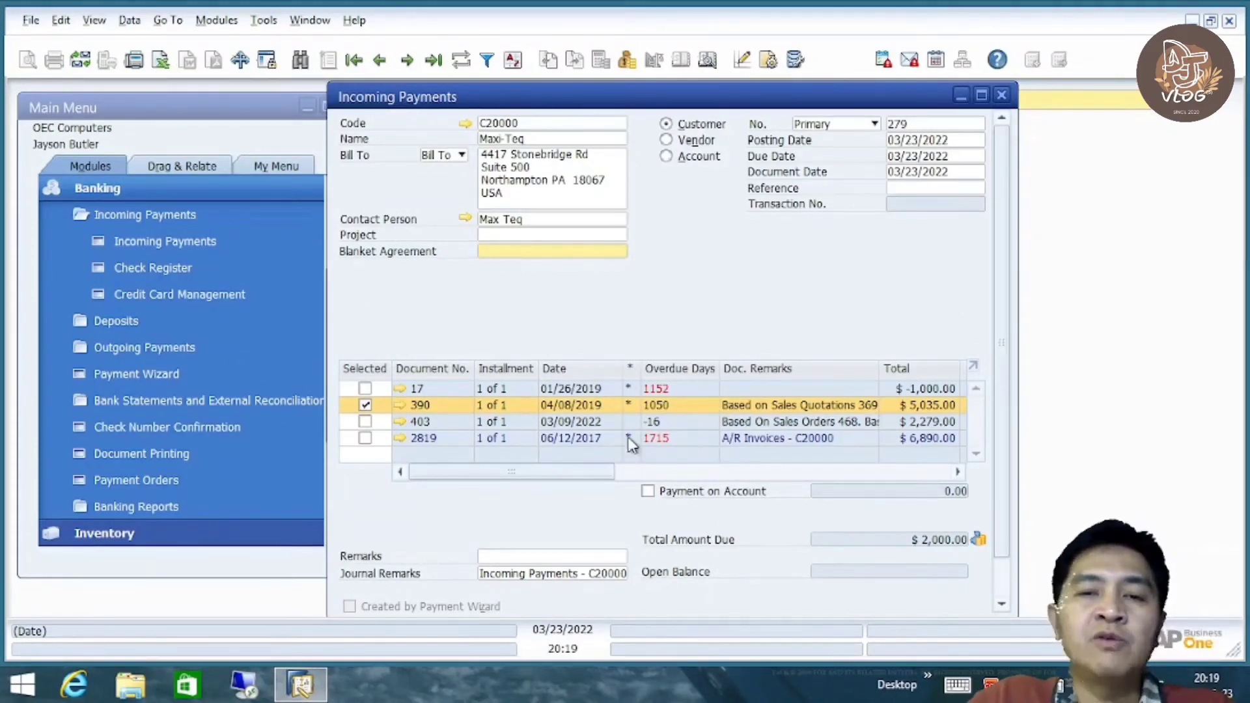
pyautogui.moveTo(1001, 352); pyautogui.dragTo(1000, 449)
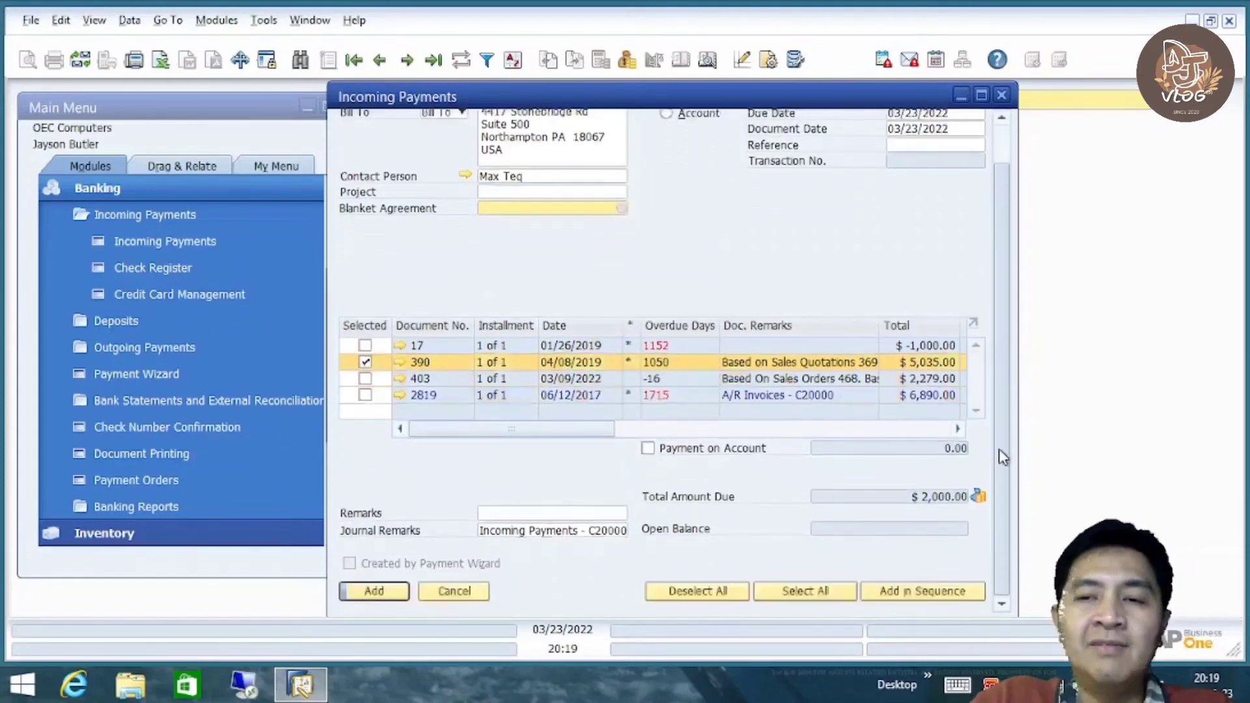
pyautogui.click(388, 591)
pyautogui.click(404, 363)
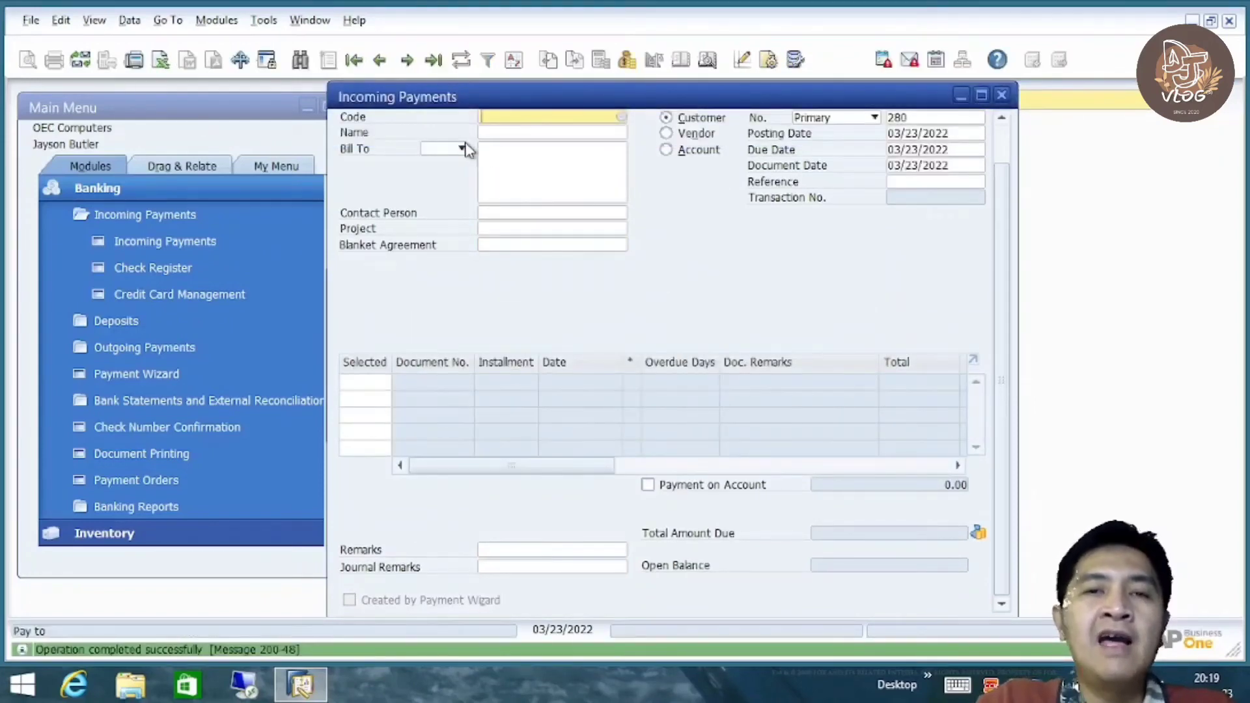
pyautogui.click(433, 60)
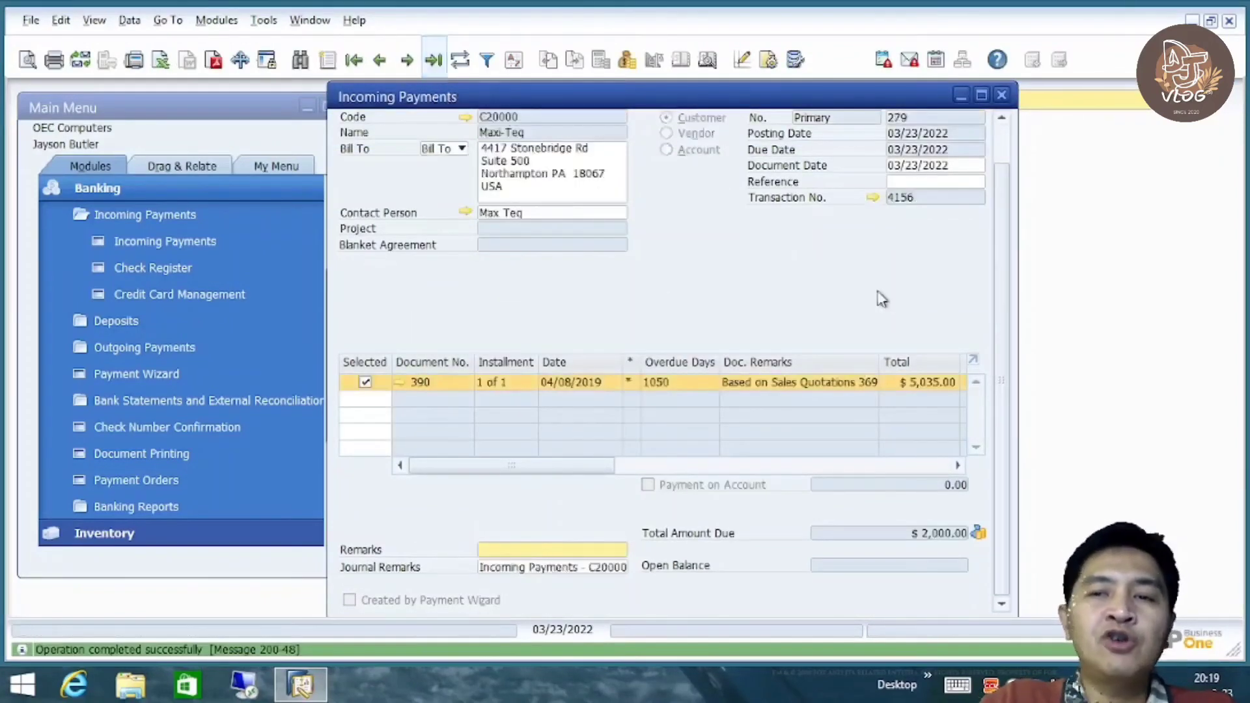
pyautogui.scroll(-1, 1003, 313)
pyautogui.scroll(1, 1016, 300)
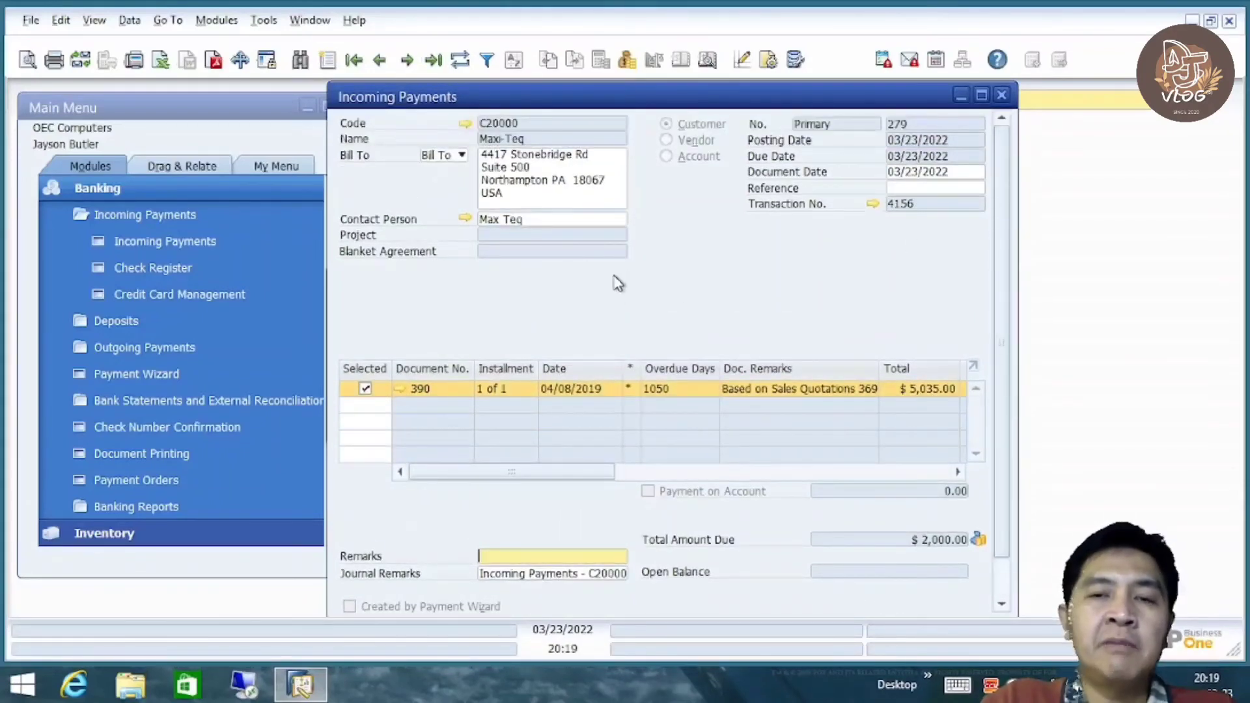
pyautogui.rightClick(673, 260)
pyautogui.click(603, 316)
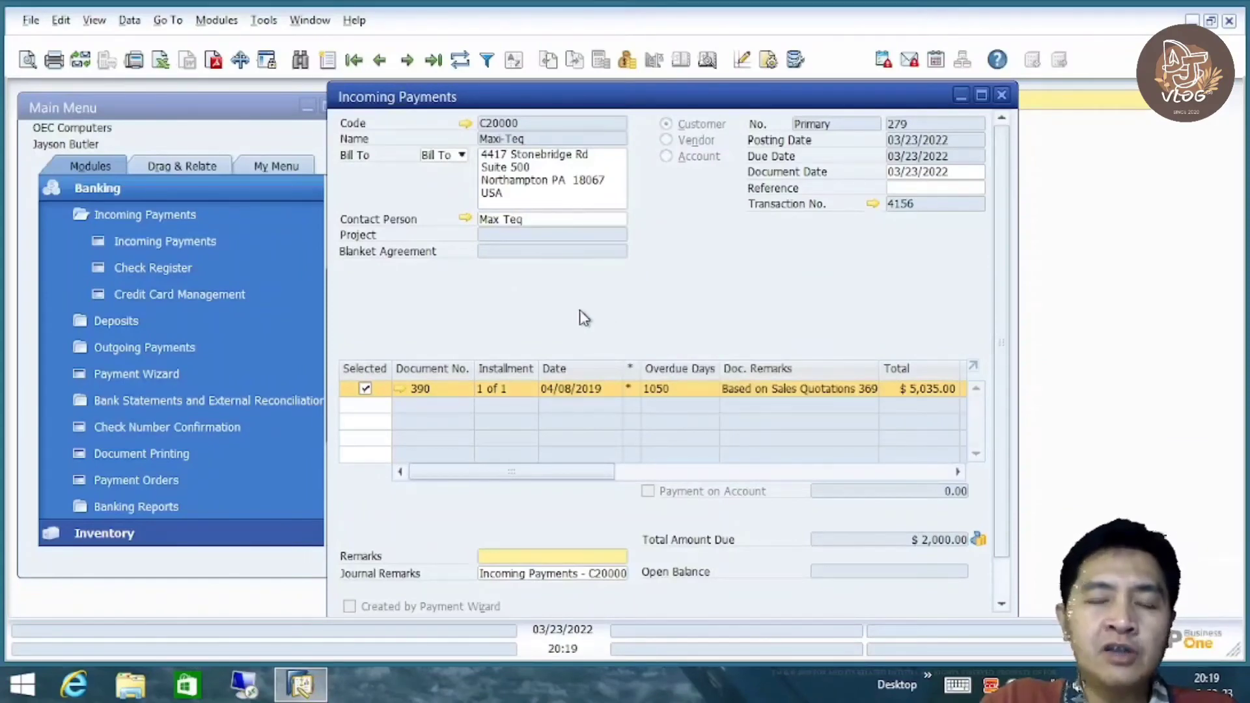
pyautogui.moveTo(1004, 322); pyautogui.dragTo(1008, 428)
# Confirm the incoming payment with OK and collapse the Incoming Payments menu group
pyautogui.click(377, 592)
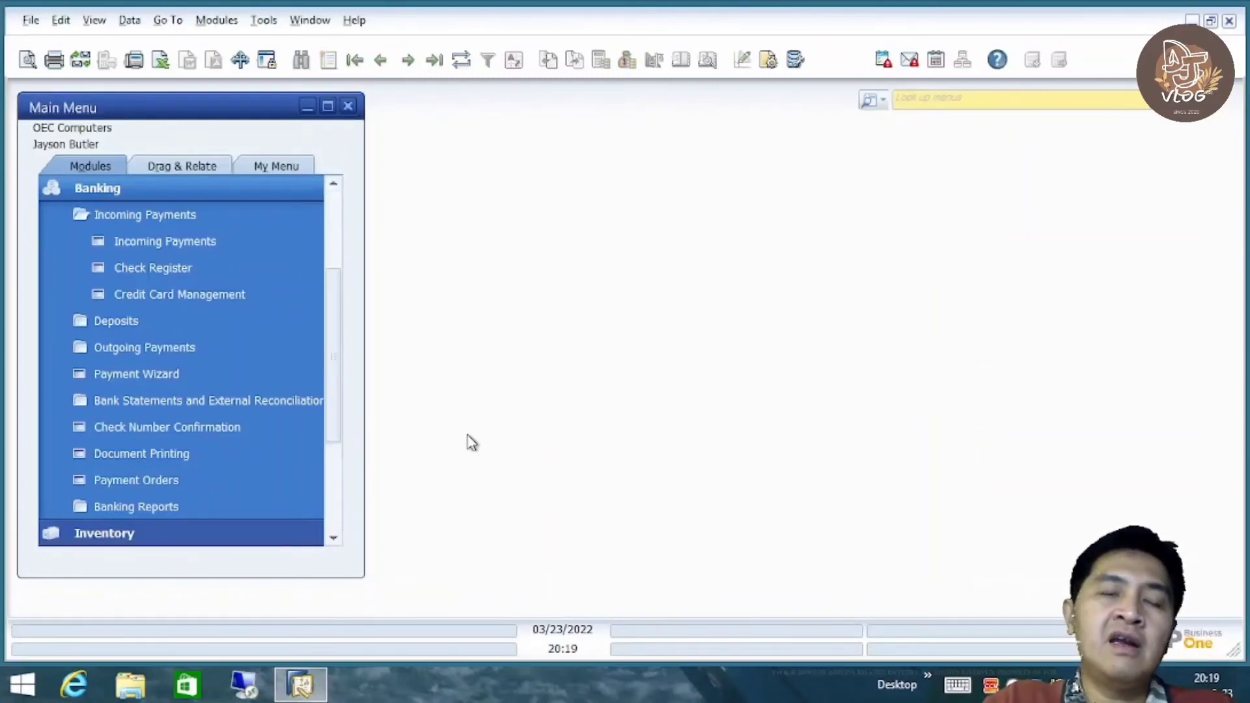
pyautogui.scroll(2, 336, 336)
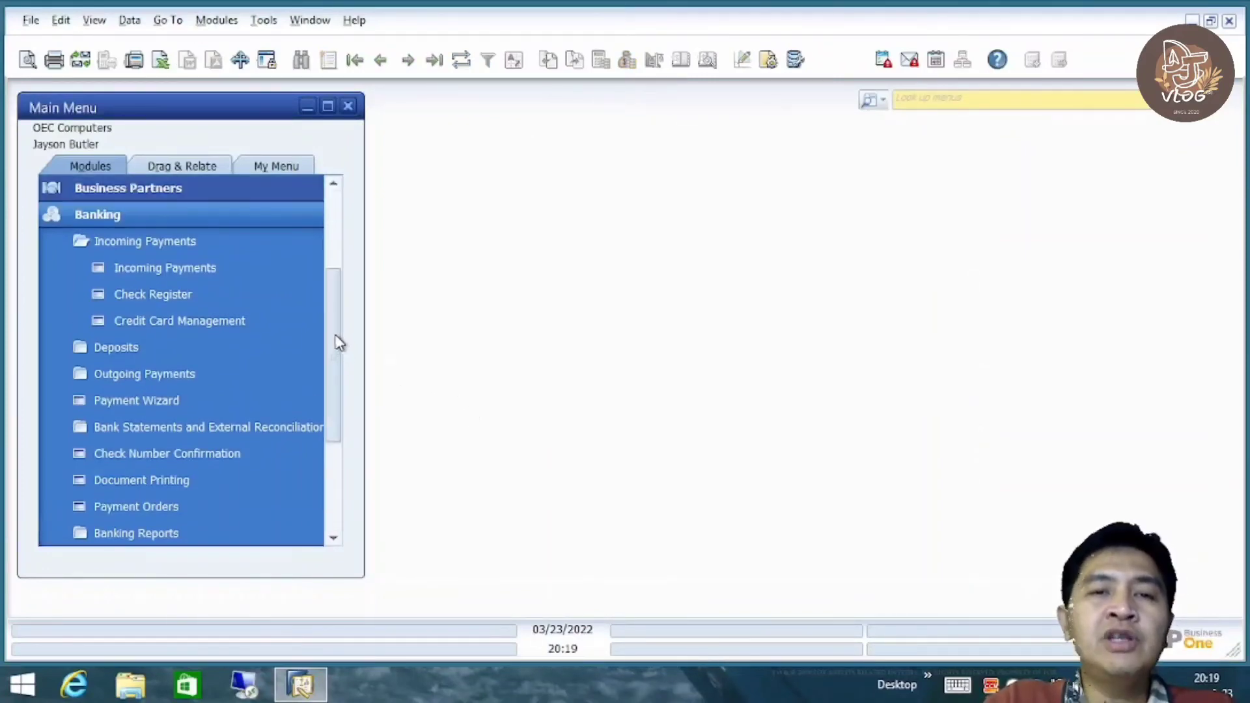
pyautogui.click(191, 273)
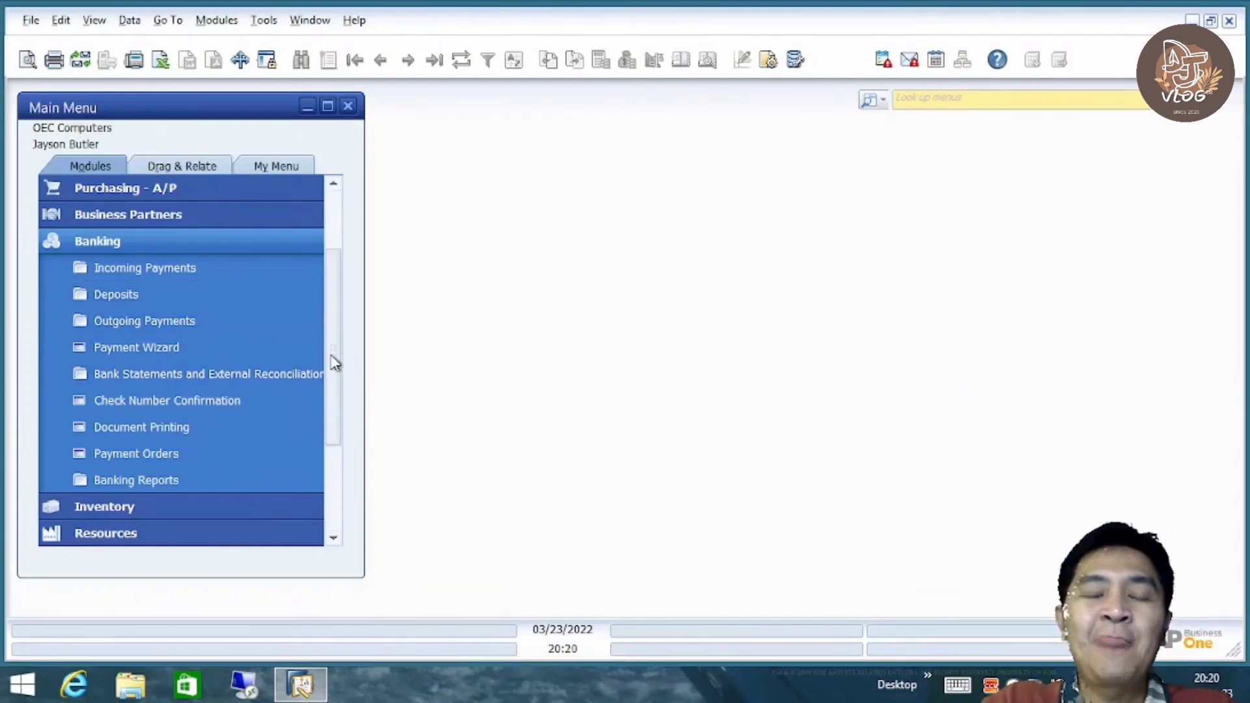
# Open new deposit 22, which lists the seven undeposited checks
pyautogui.scroll(1, 345, 322)
pyautogui.scroll(2, 344, 323)
pyautogui.scroll(-2, 332, 328)
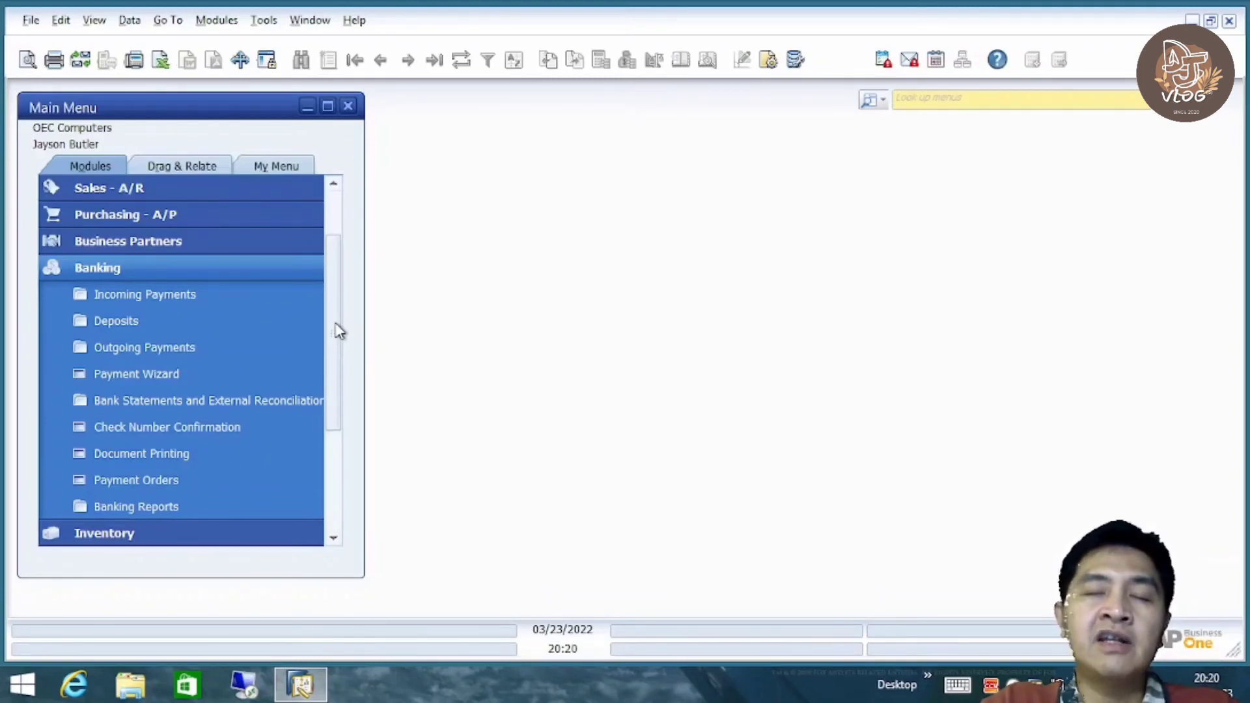
pyautogui.click(186, 322)
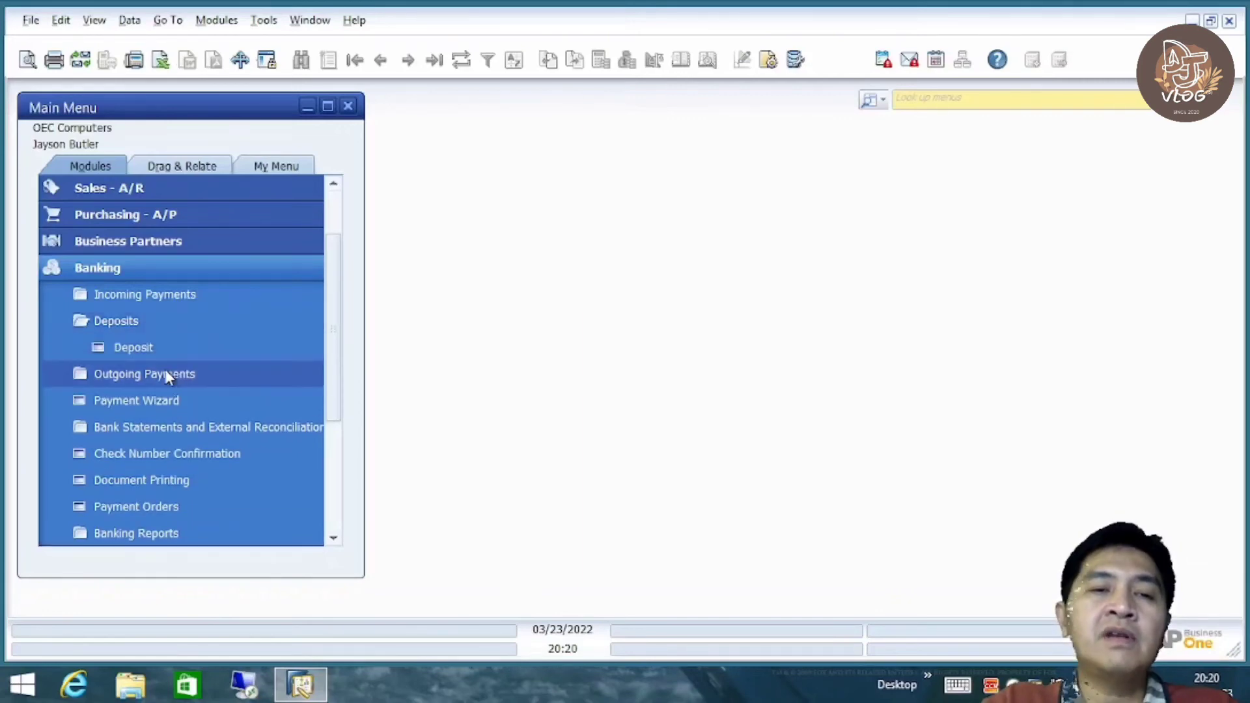
pyautogui.click(181, 349)
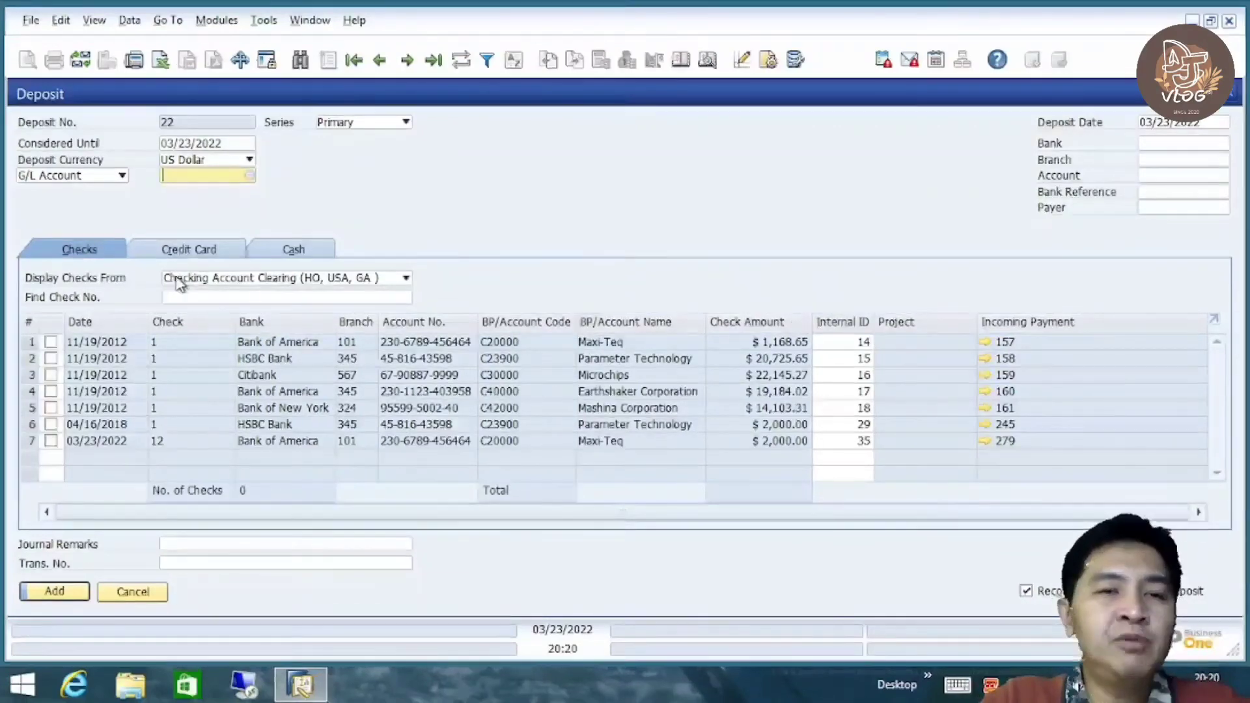
pyautogui.click(183, 251)
pyautogui.click(291, 250)
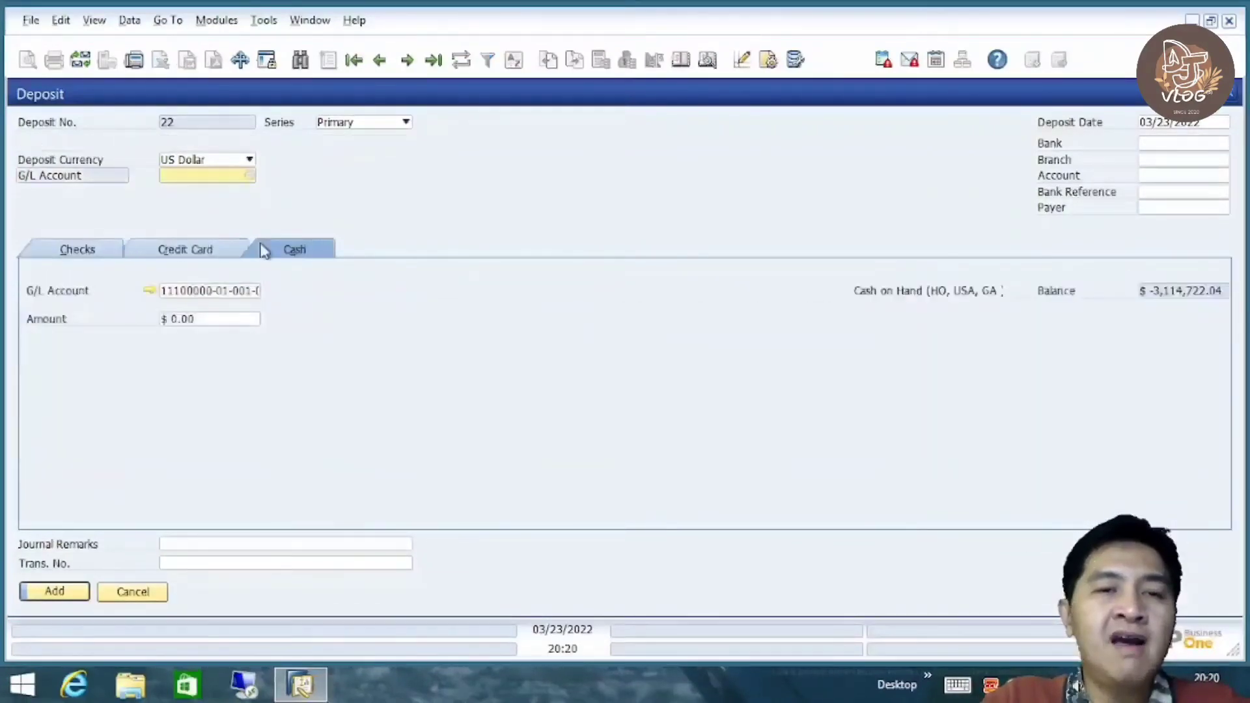
pyautogui.click(74, 255)
pyautogui.click(179, 253)
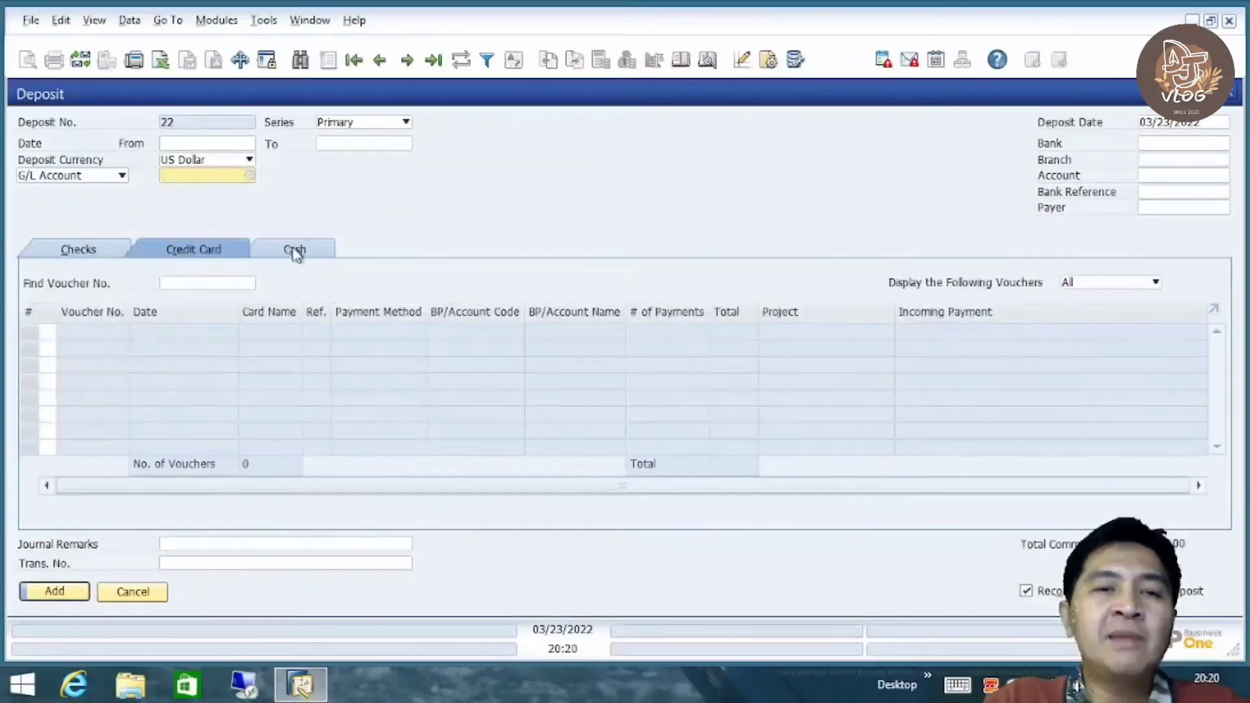
pyautogui.click(294, 252)
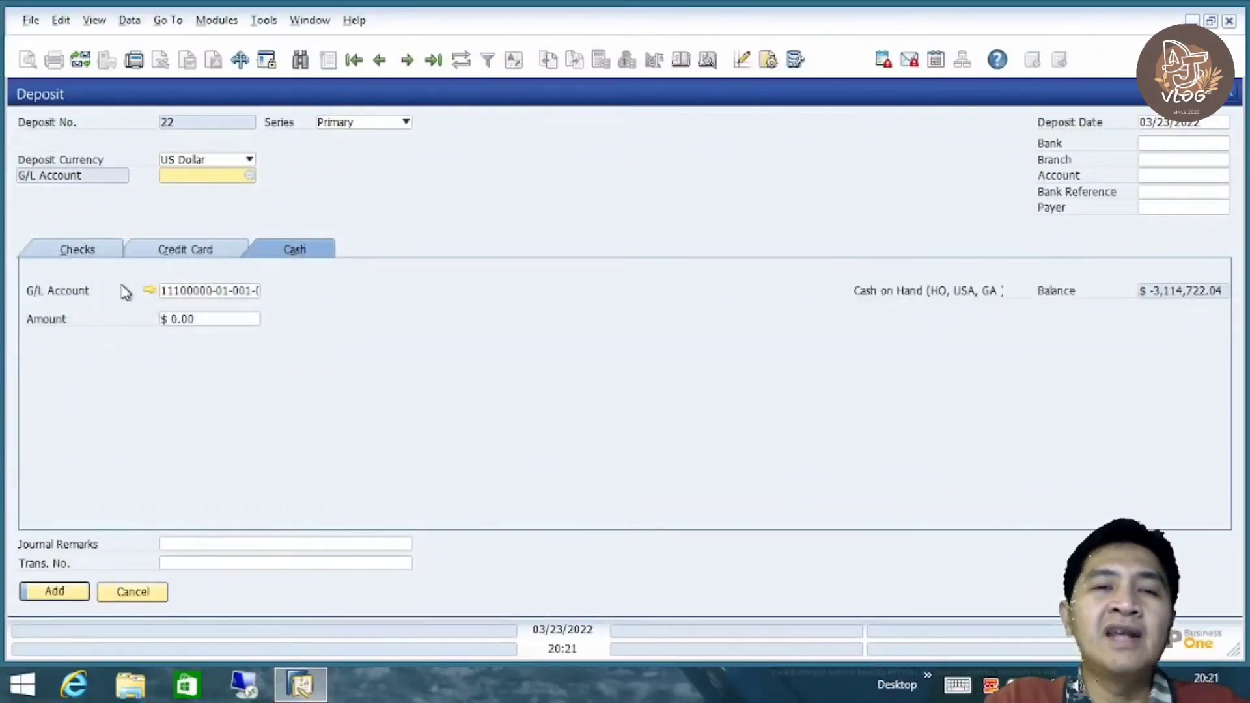
pyautogui.click(79, 249)
pyautogui.click(168, 250)
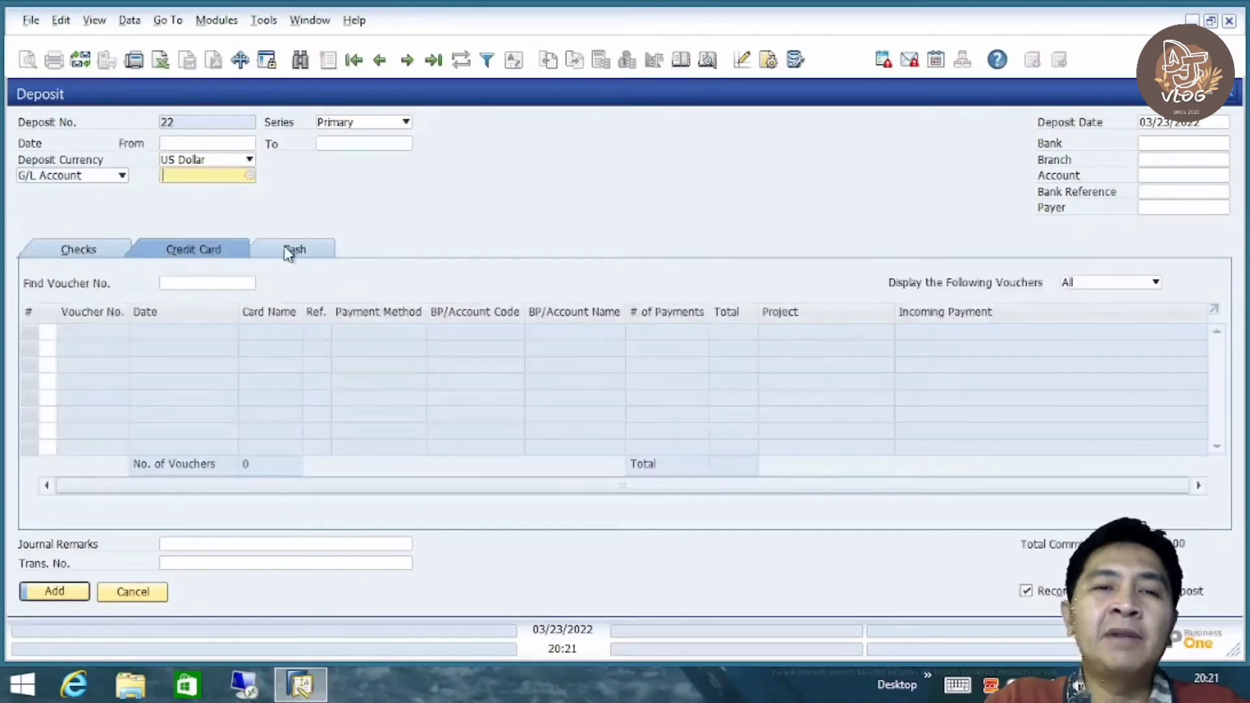
pyautogui.click(290, 249)
pyautogui.click(75, 250)
pyautogui.click(182, 250)
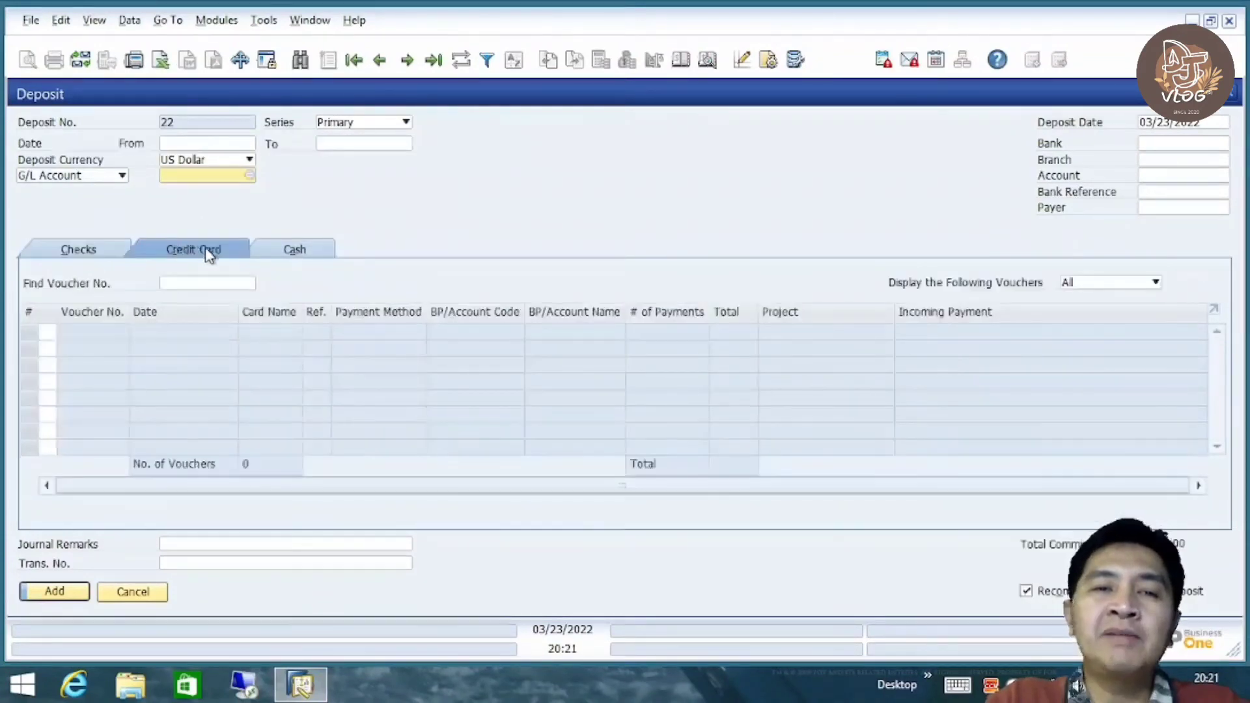
pyautogui.click(292, 252)
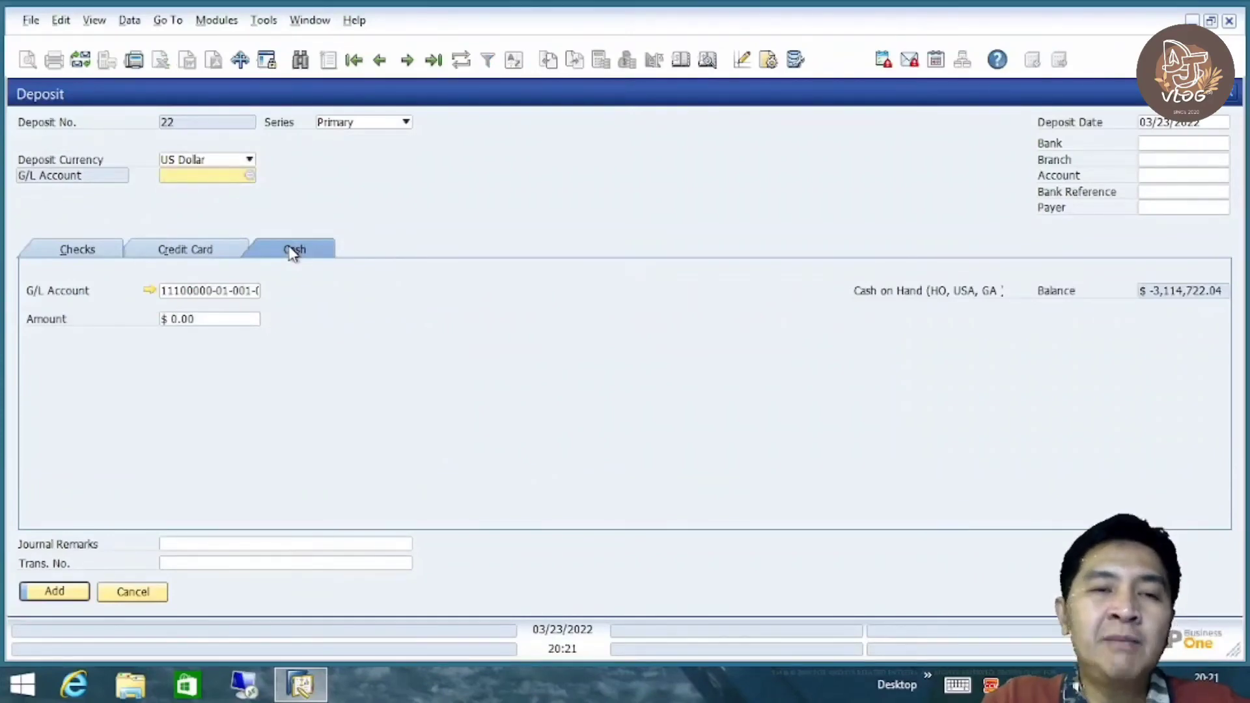
pyautogui.click(74, 253)
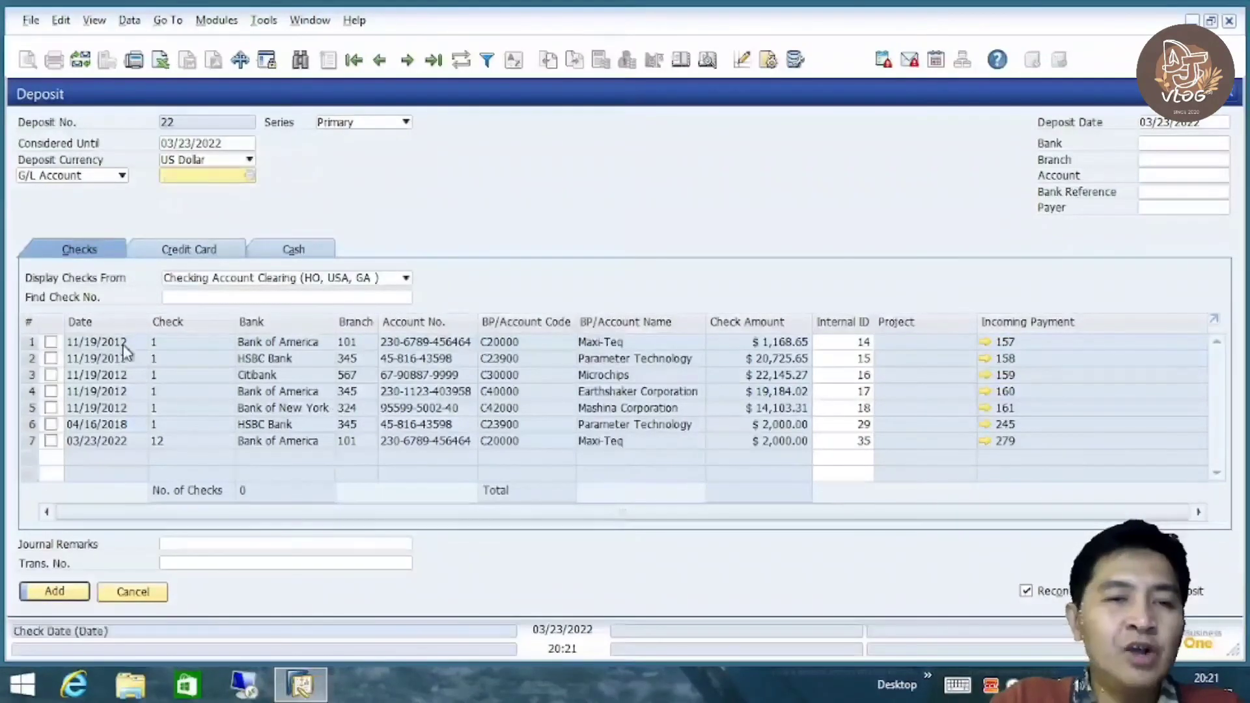
# Mark Maxi-Teq's $2,000.00 check 12 for deposit and preview the journal entry
pyautogui.click(52, 442)
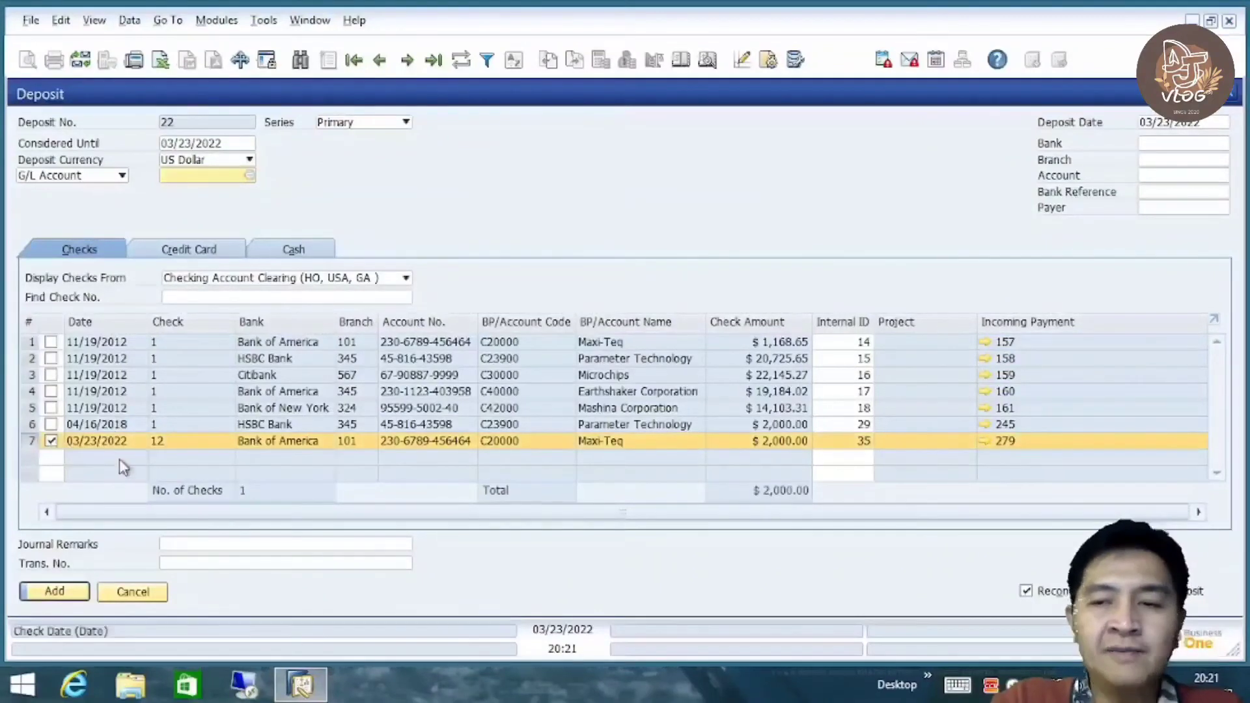
pyautogui.rightClick(553, 197)
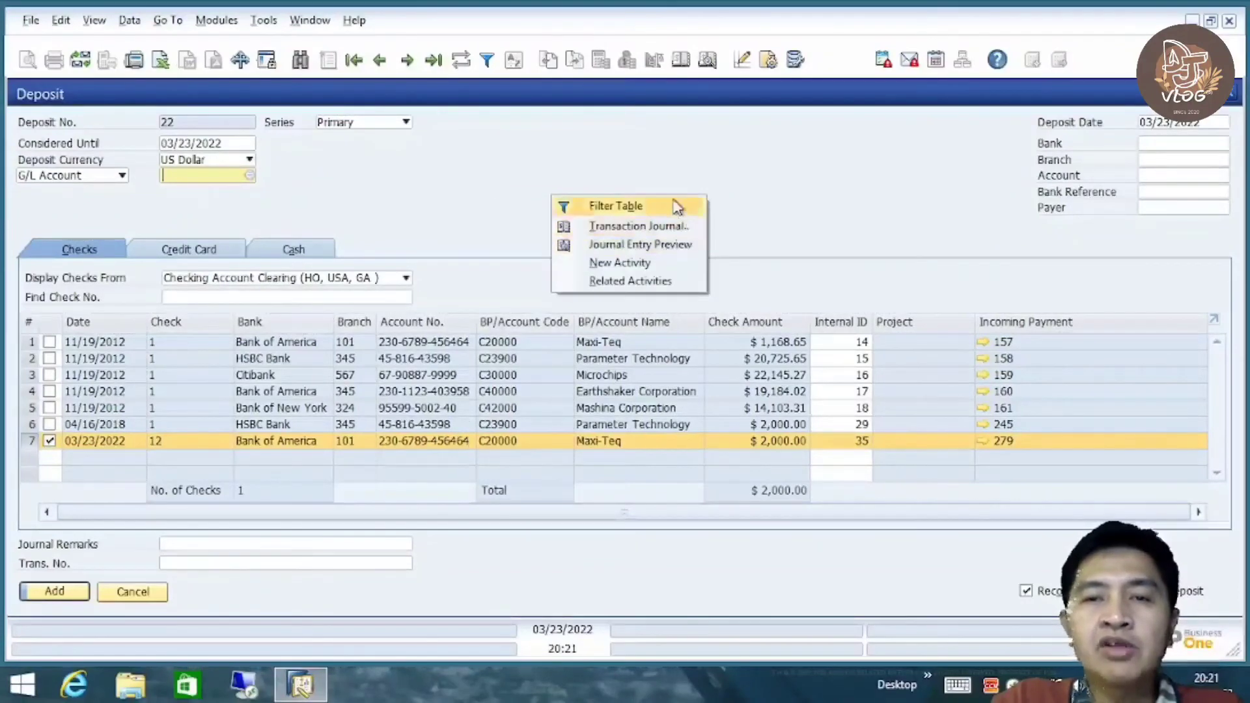
pyautogui.click(651, 244)
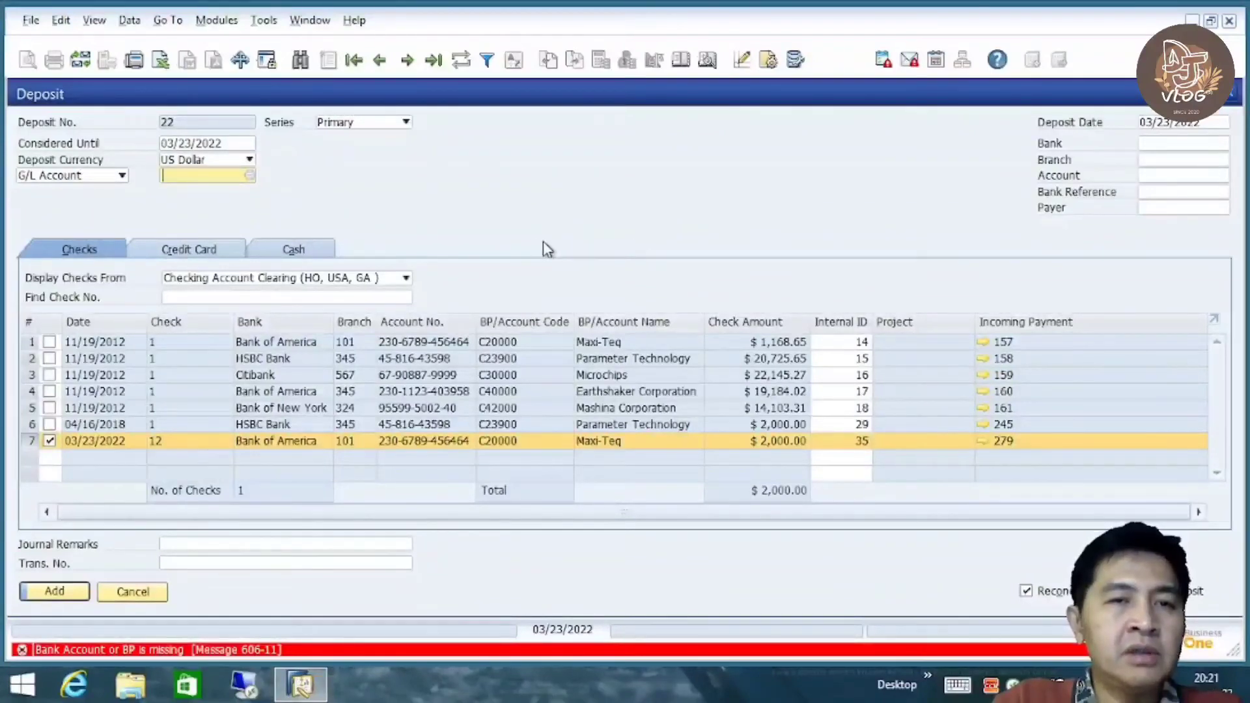
# Set the deposit G/L account to Cash at Bank - Checking
pyautogui.click(248, 176)
pyautogui.click(248, 175)
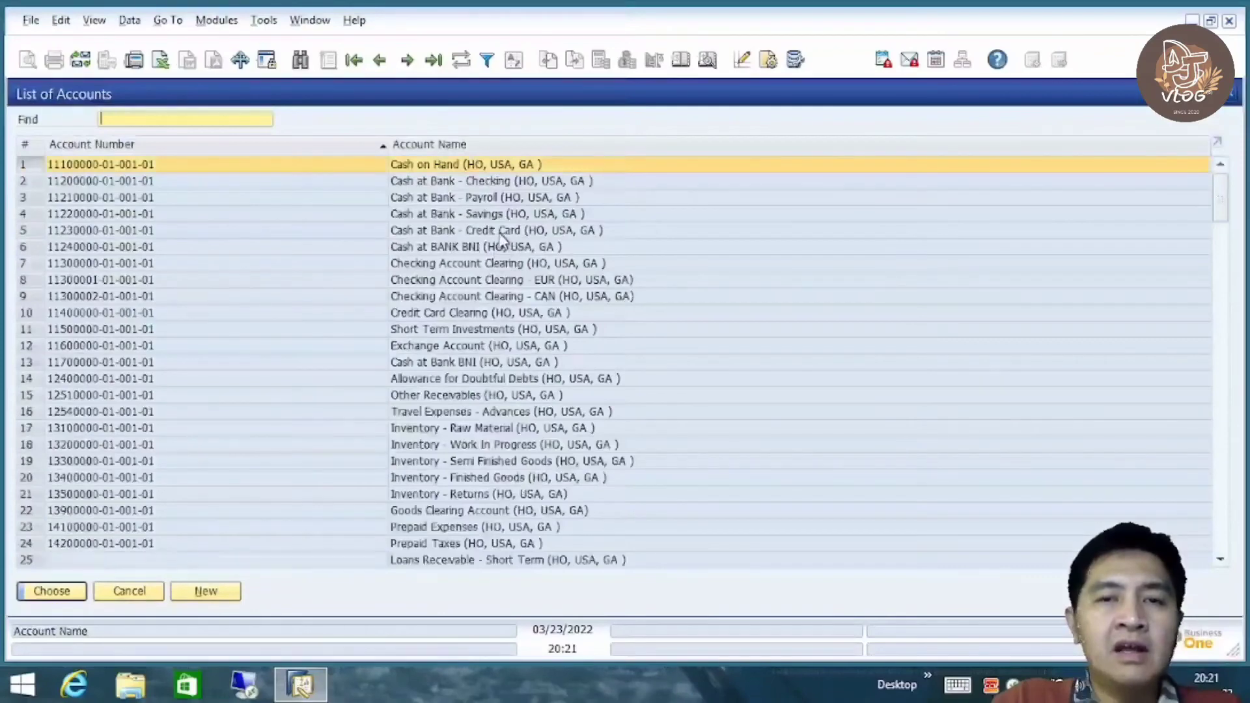
pyautogui.click(502, 219)
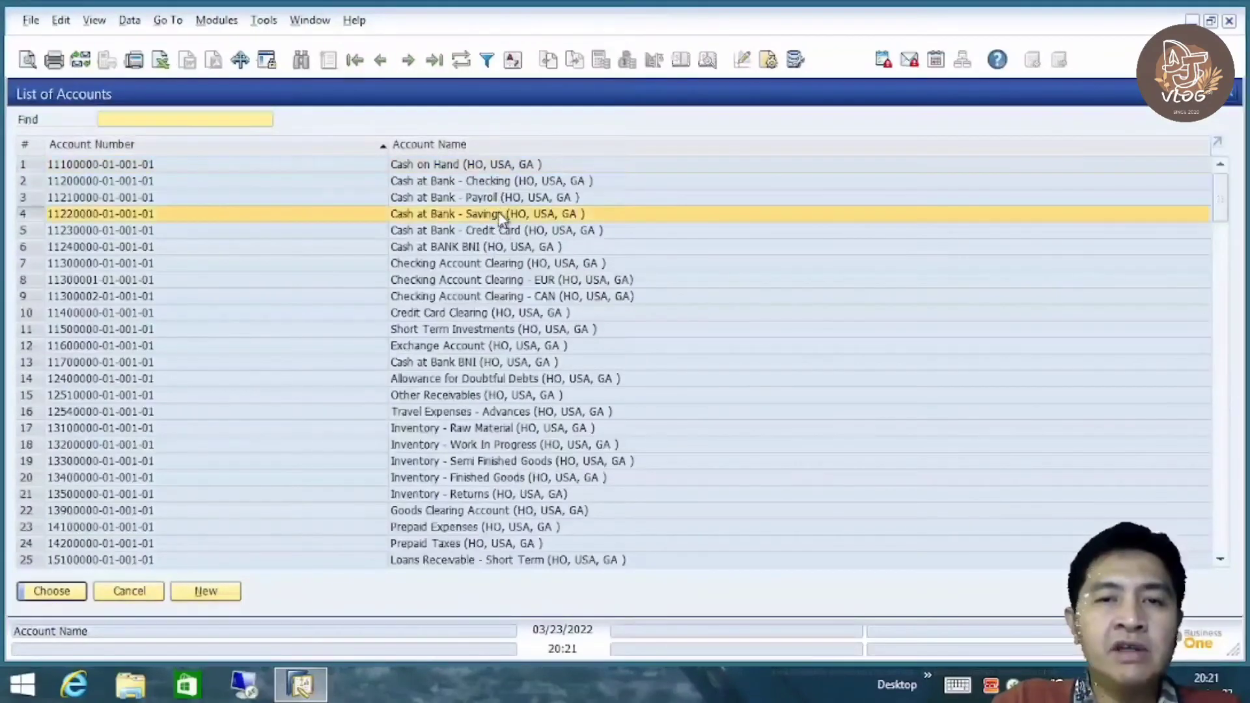
pyautogui.doubleClick(507, 182)
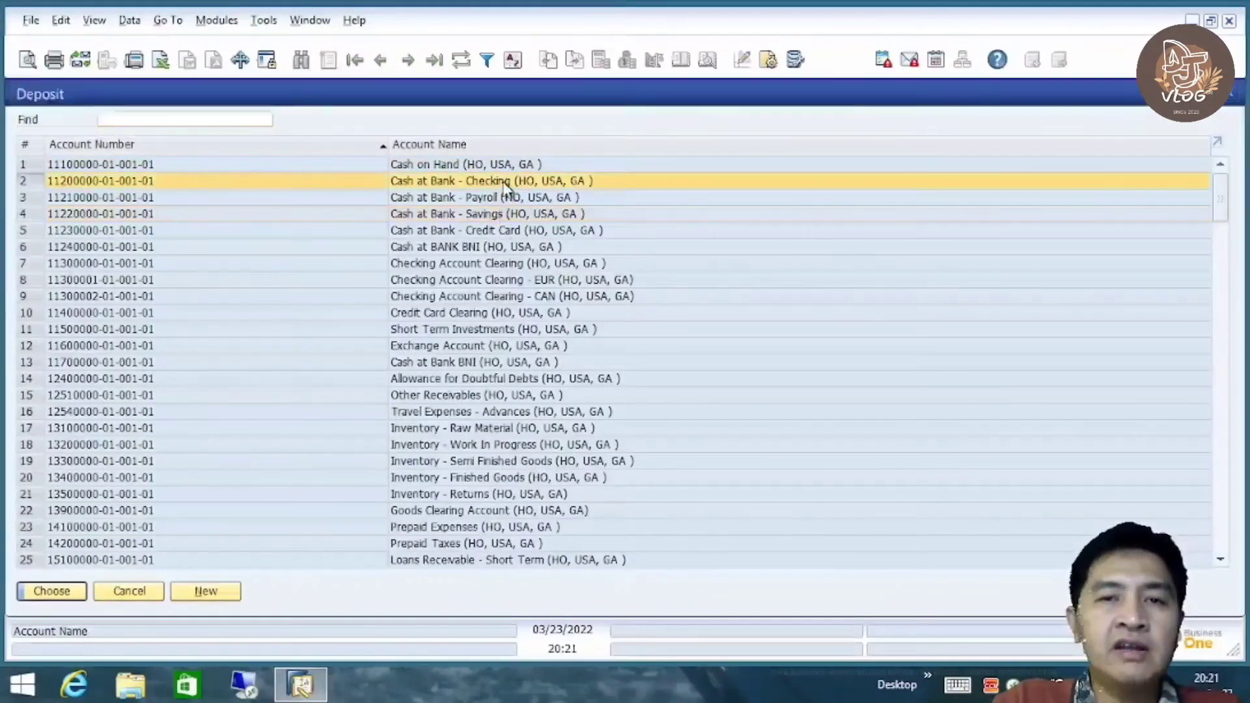
pyautogui.rightClick(613, 156)
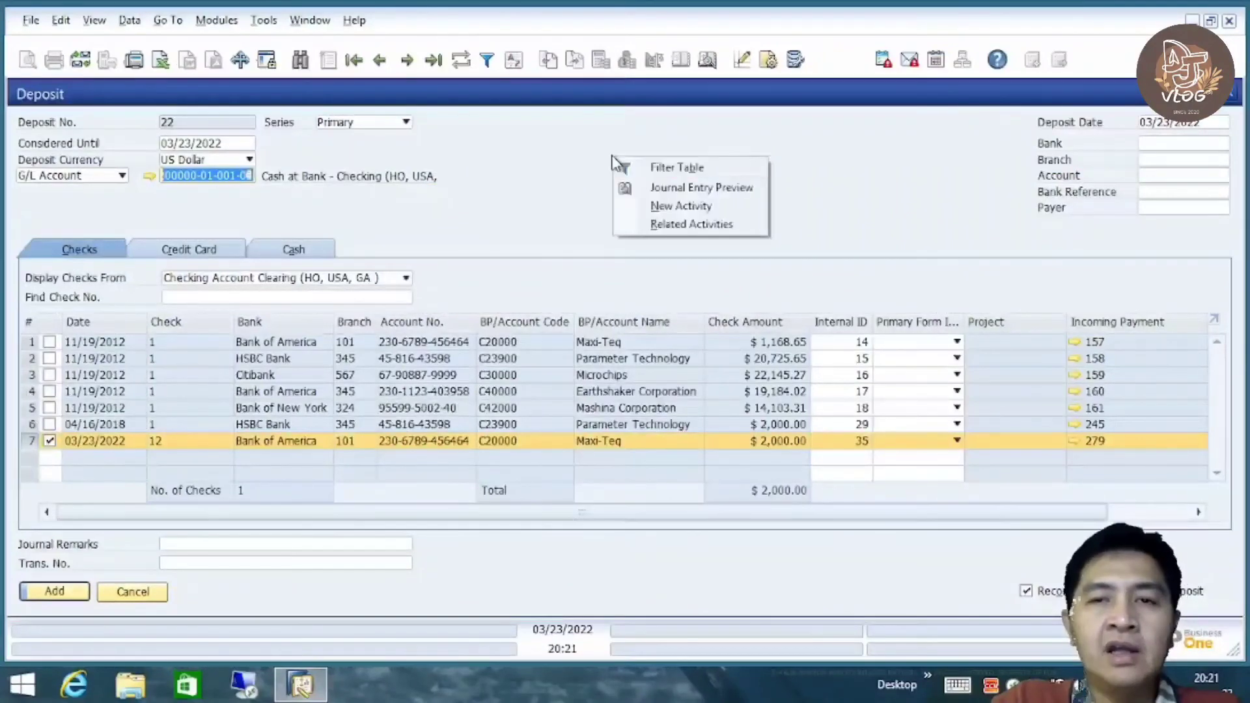
# Preview deposit 22's journal entry, then add the deposit
pyautogui.click(681, 190)
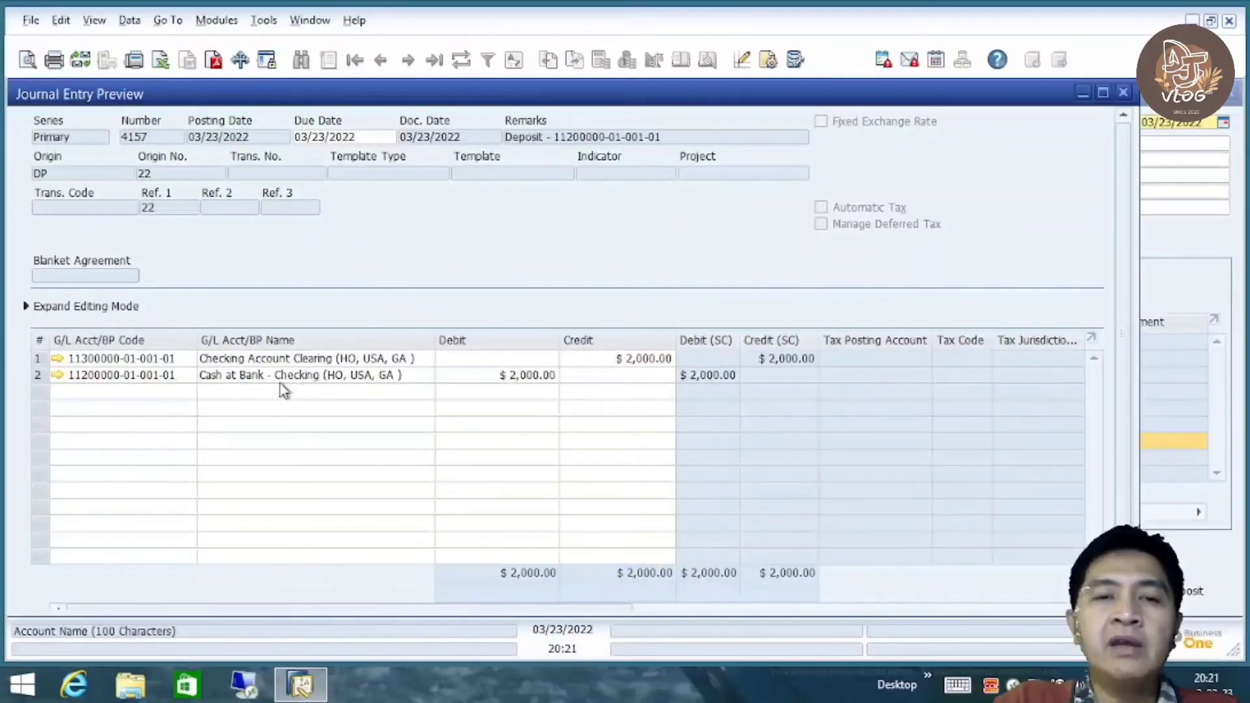
pyautogui.click(1124, 93)
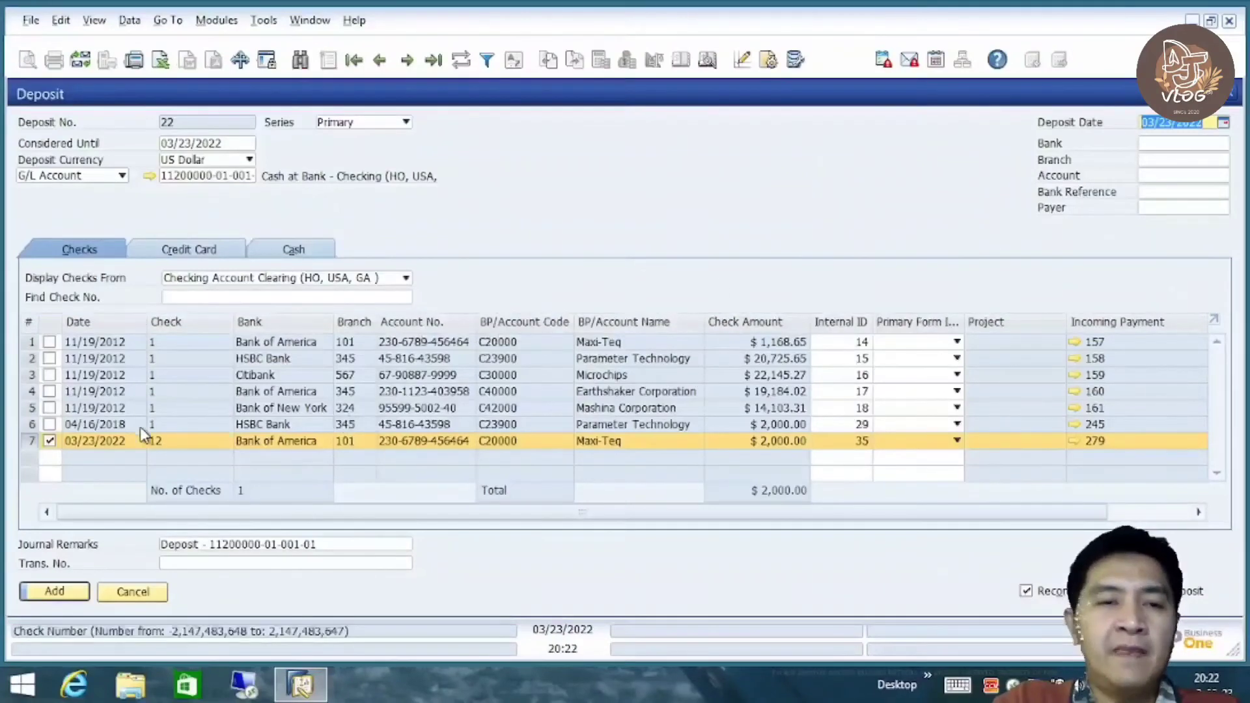
pyautogui.click(63, 594)
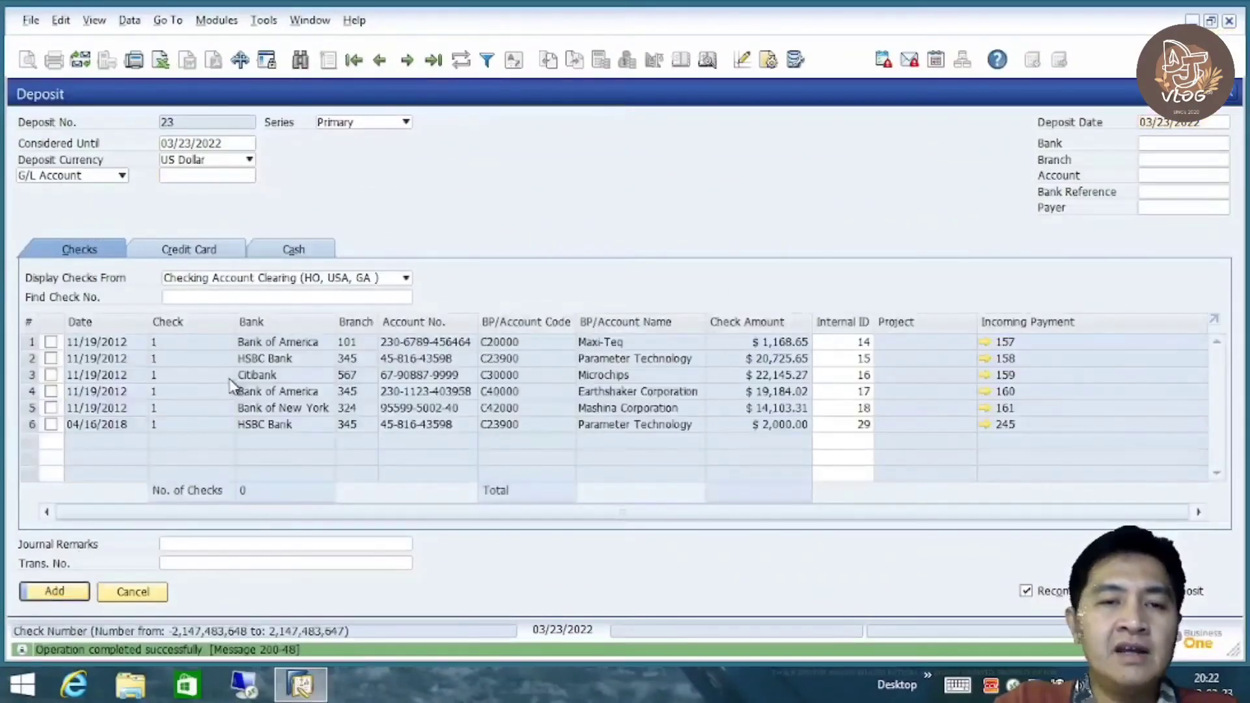
# Reopen deposit 22 and review journal entry 4157 debiting Cash at Bank - Checking $2,000.00
pyautogui.click(435, 60)
pyautogui.click(148, 563)
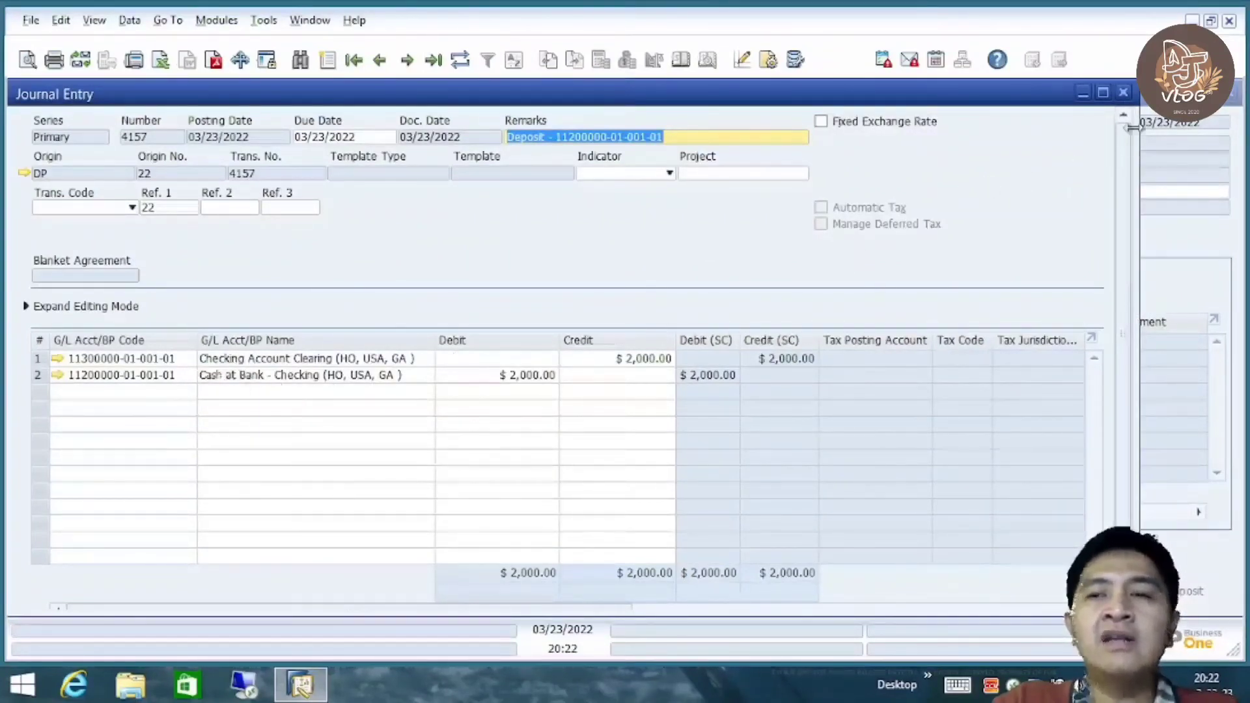
pyautogui.click(1124, 95)
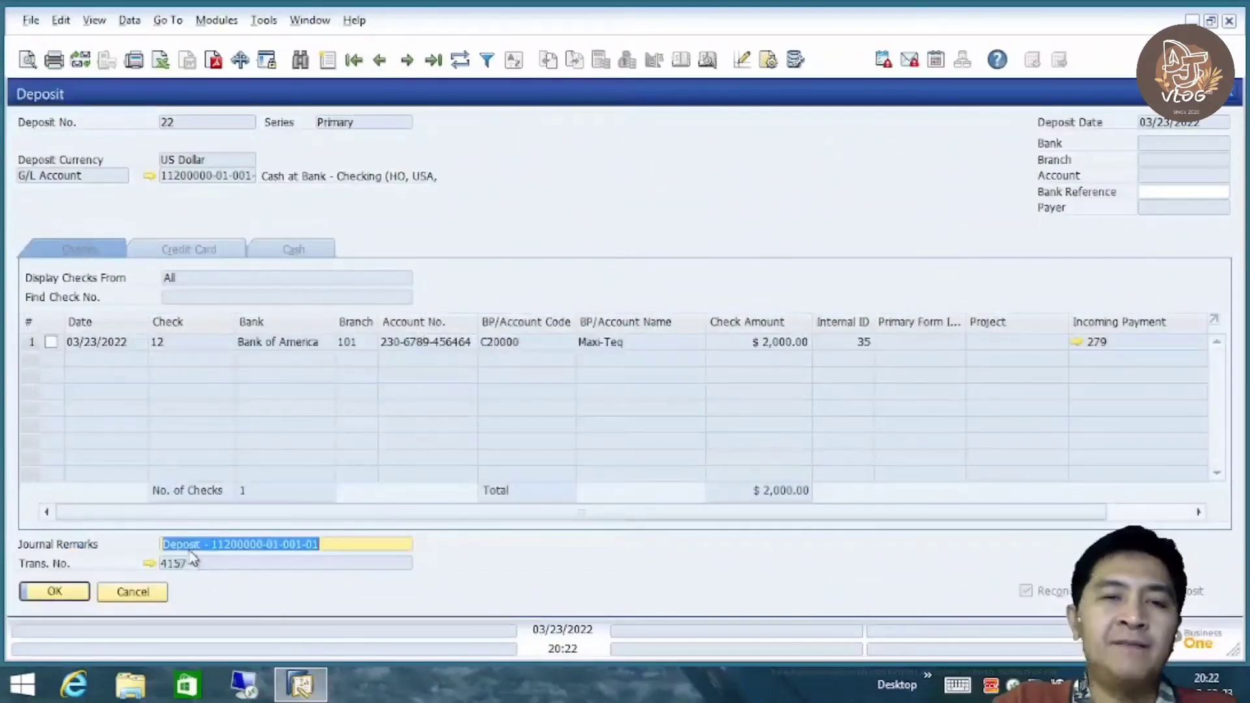
pyautogui.click(1230, 95)
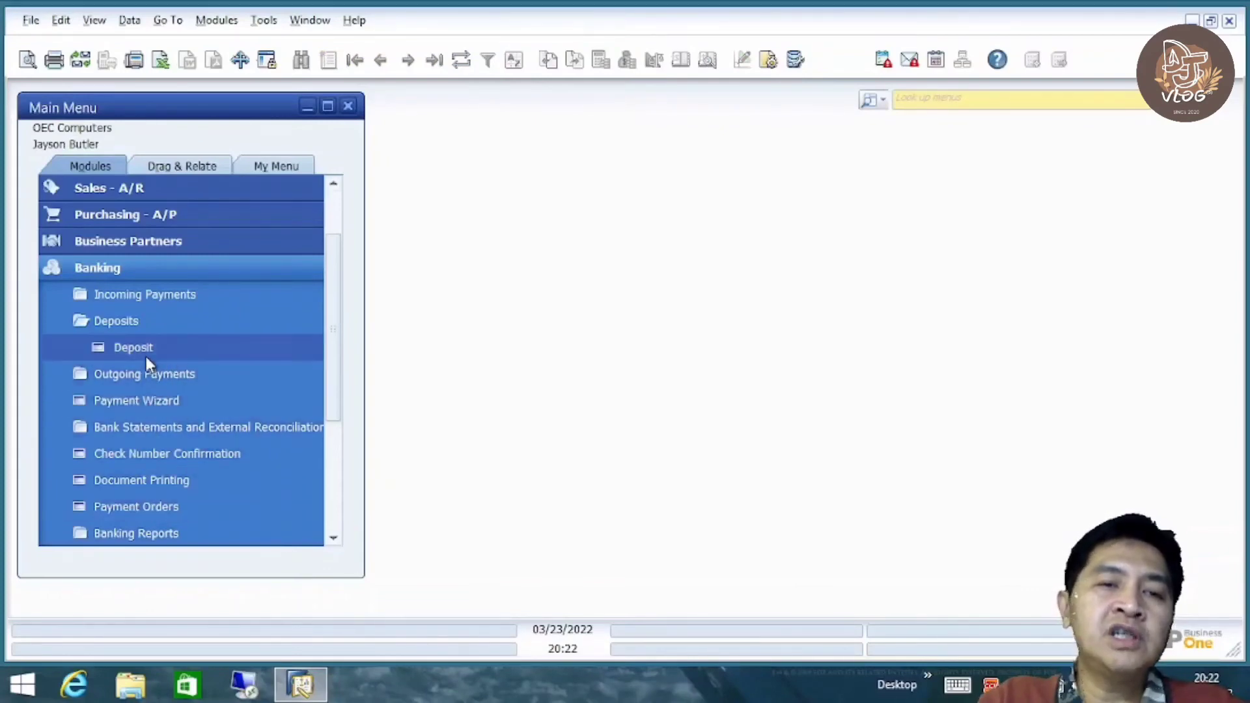
# Open new Outgoing Payments form 317 for a vendor from the Main Menu
pyautogui.click(144, 322)
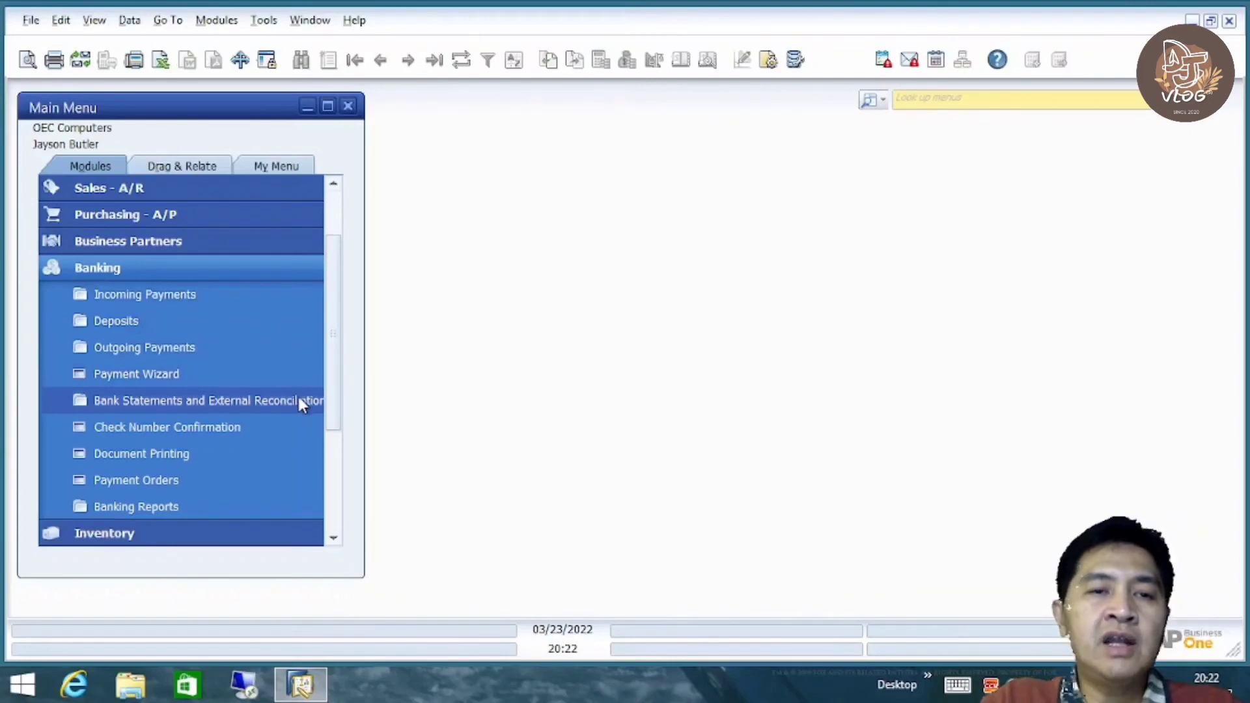
pyautogui.click(188, 351)
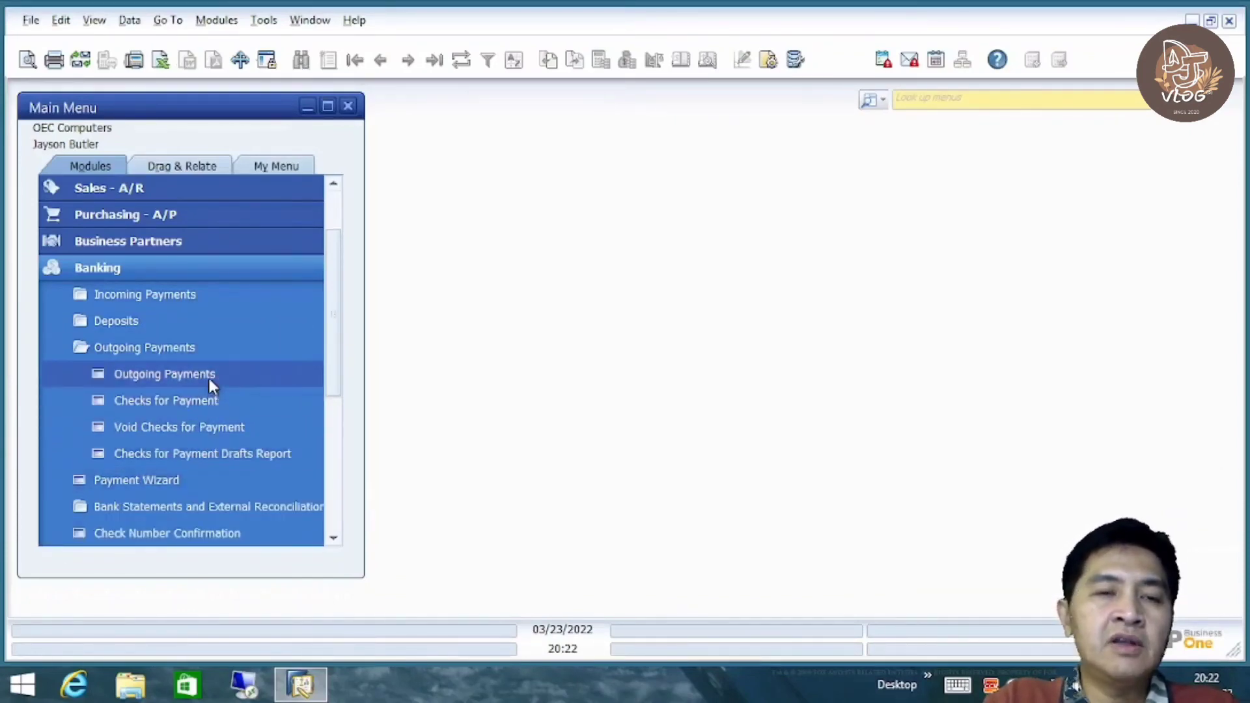
pyautogui.click(209, 374)
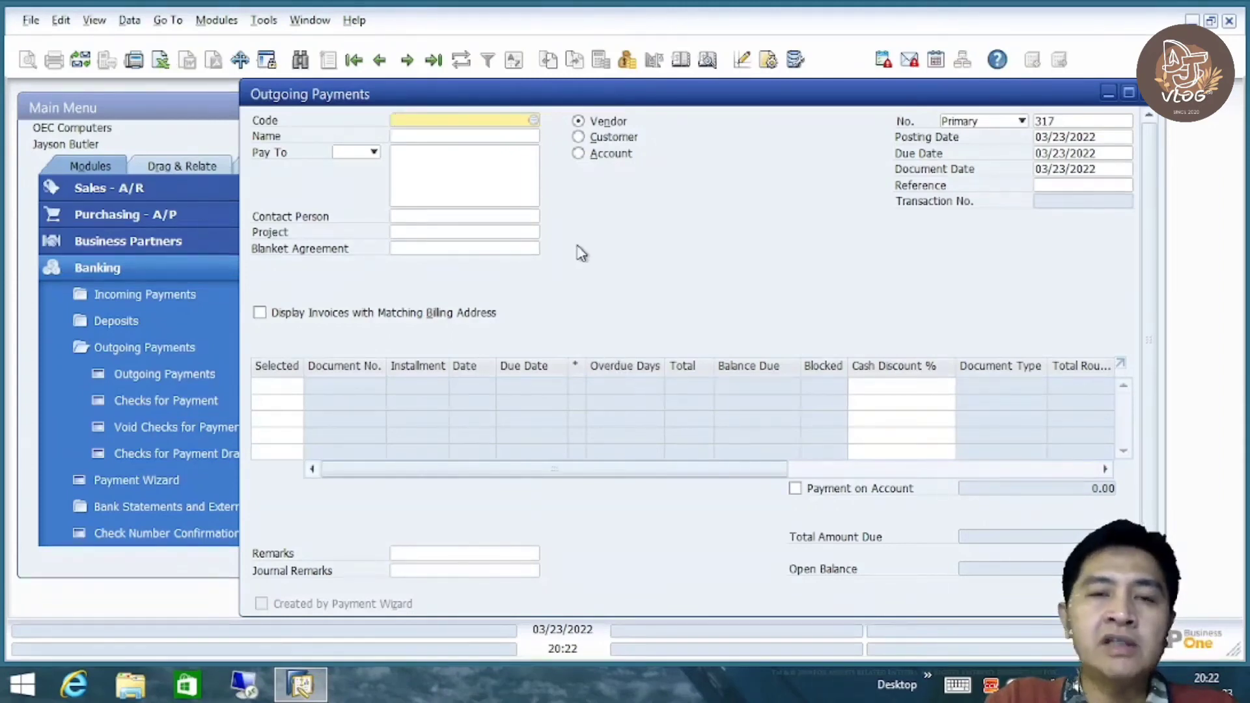
# Choose vendor V1010 Far East Imports as the payee
pyautogui.press('Tab')
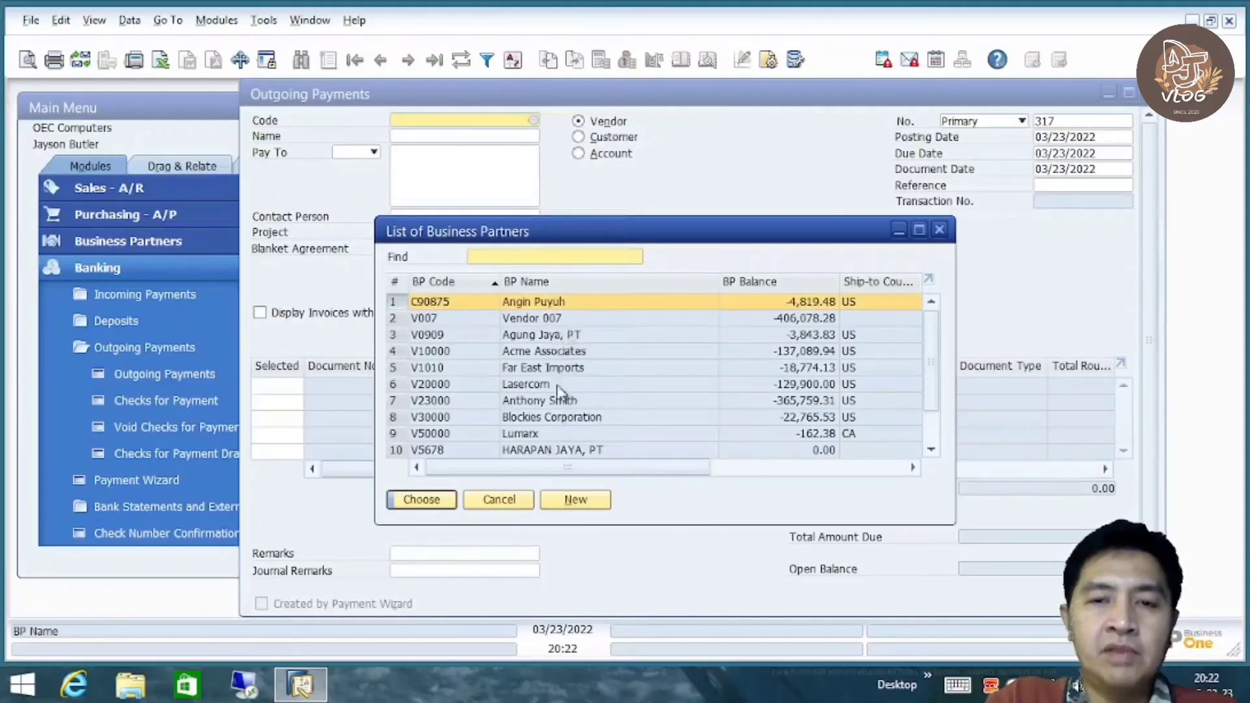
pyautogui.doubleClick(557, 374)
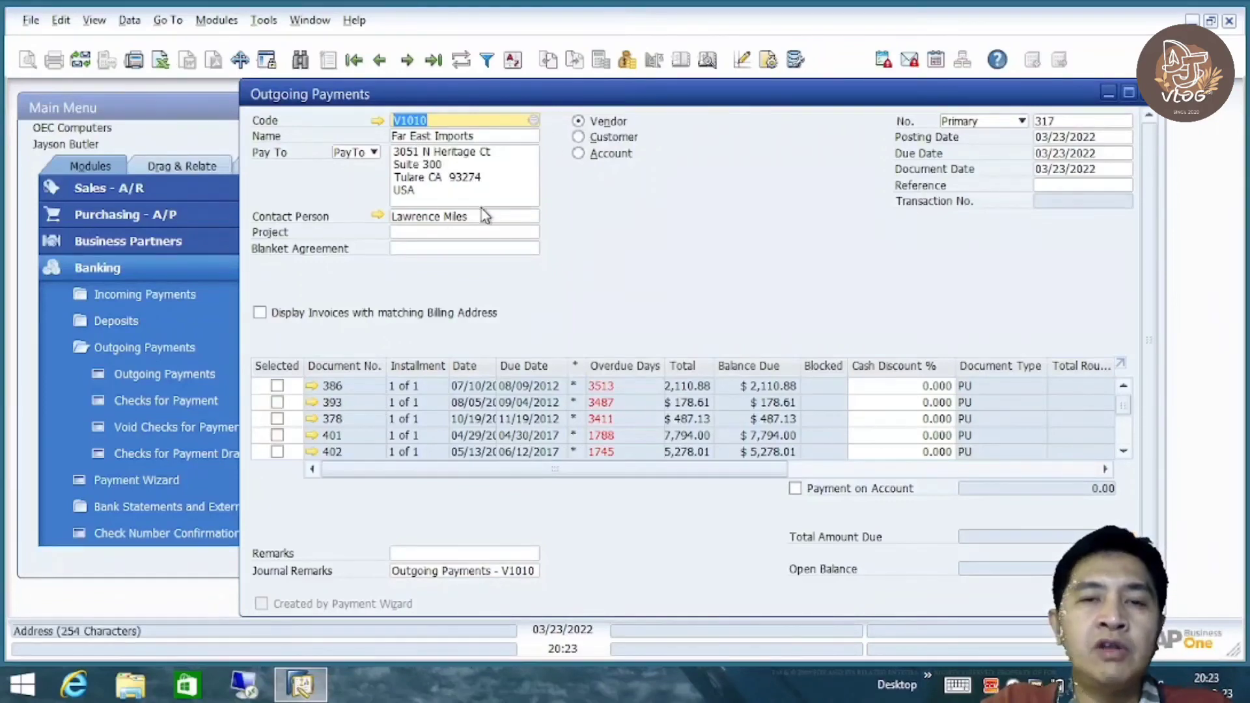
pyautogui.moveTo(1127, 405); pyautogui.dragTo(1124, 436)
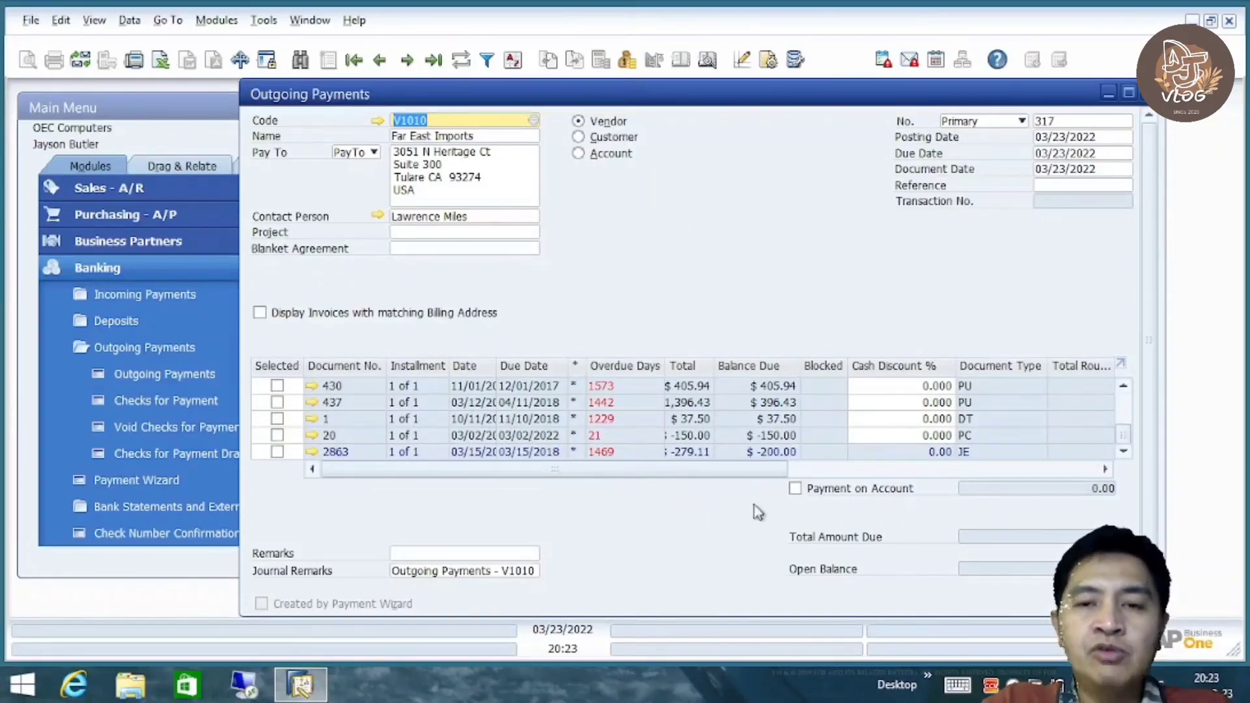
pyautogui.moveTo(463, 469); pyautogui.dragTo(346, 476)
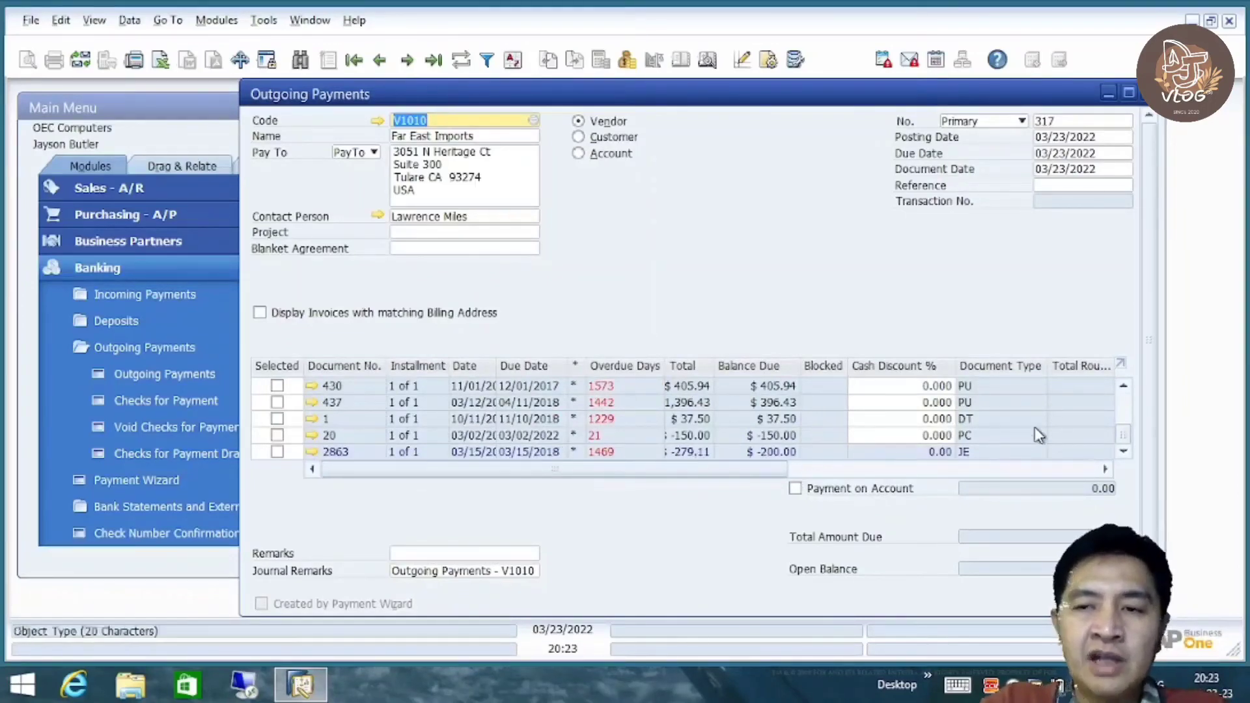
pyautogui.moveTo(1127, 433)
pyautogui.mouseDown()
pyautogui.moveTo(1127, 417)
pyautogui.moveTo(1127, 434)
pyautogui.mouseUp()
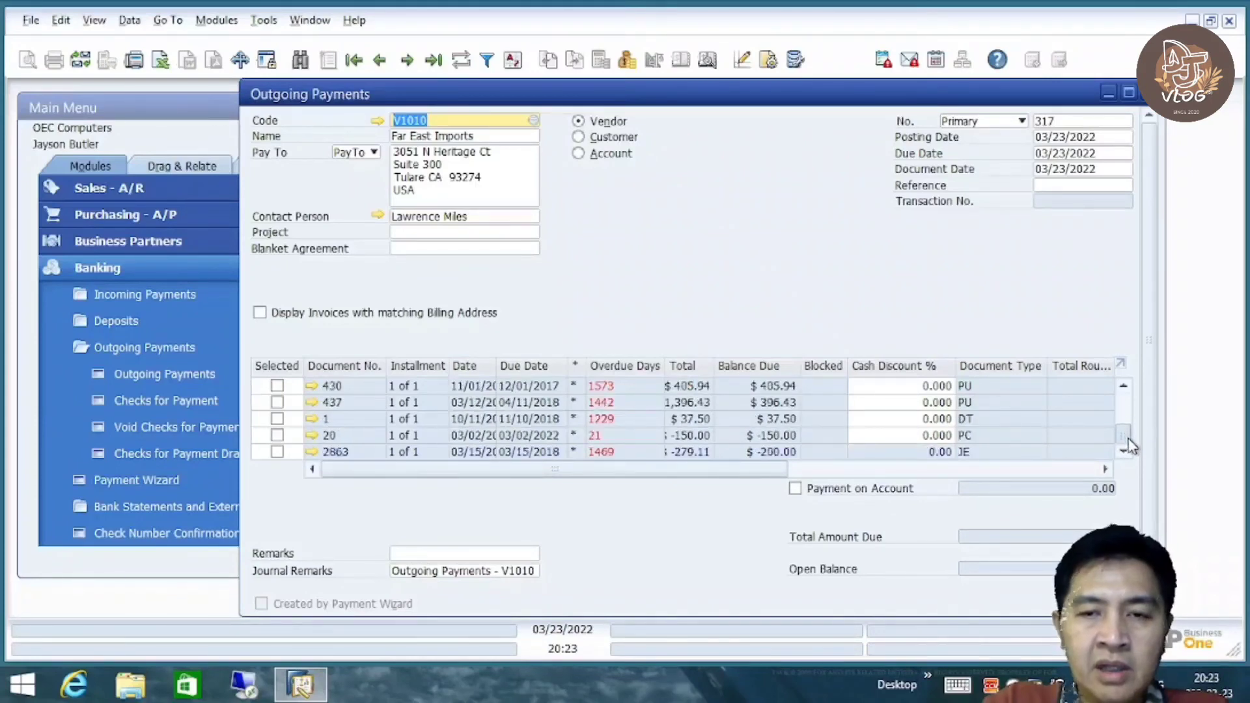
pyautogui.moveTo(724, 475); pyautogui.dragTo(896, 473)
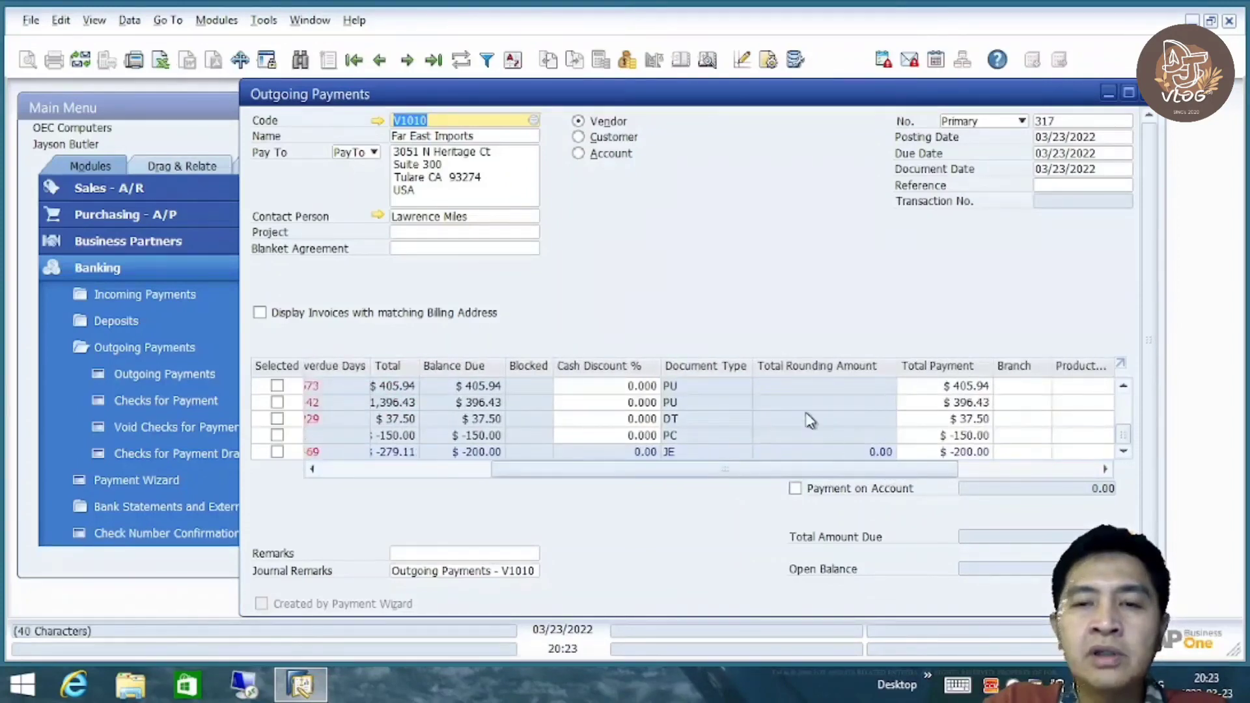
# Select invoice 430 for $405.94 and check its A/P invoice details
pyautogui.click(278, 385)
pyautogui.moveTo(536, 470); pyautogui.dragTo(310, 456)
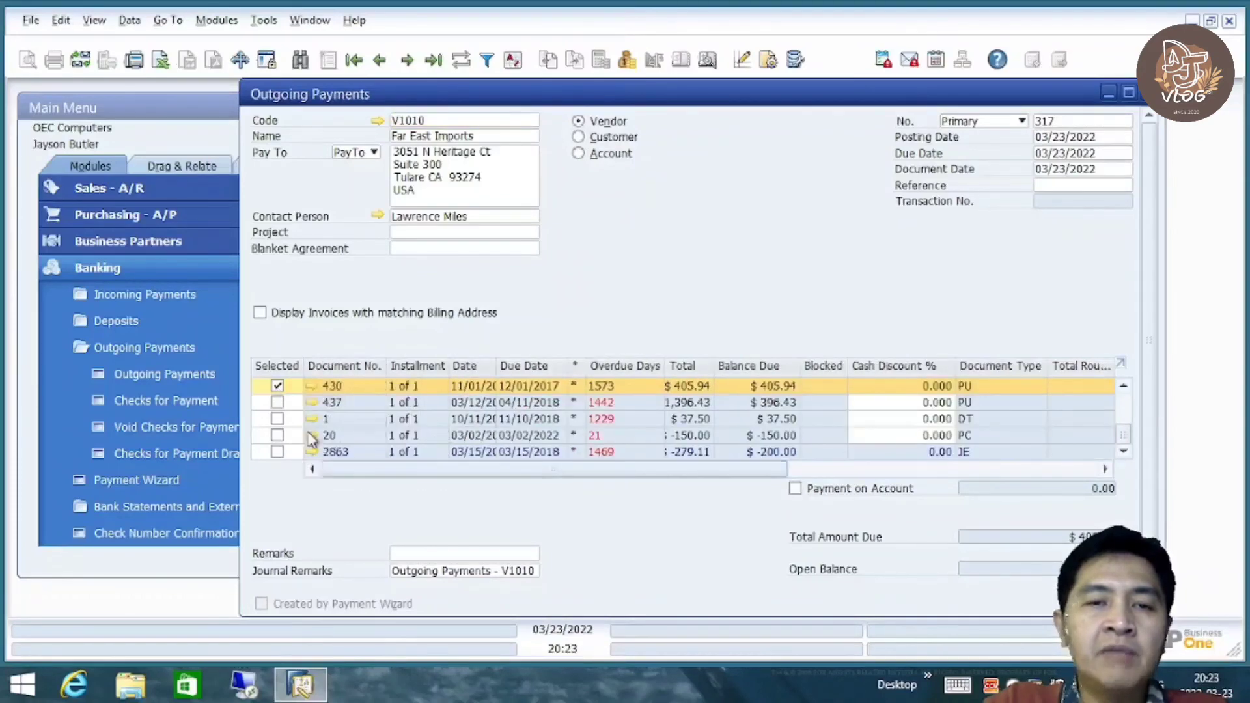
pyautogui.click(311, 386)
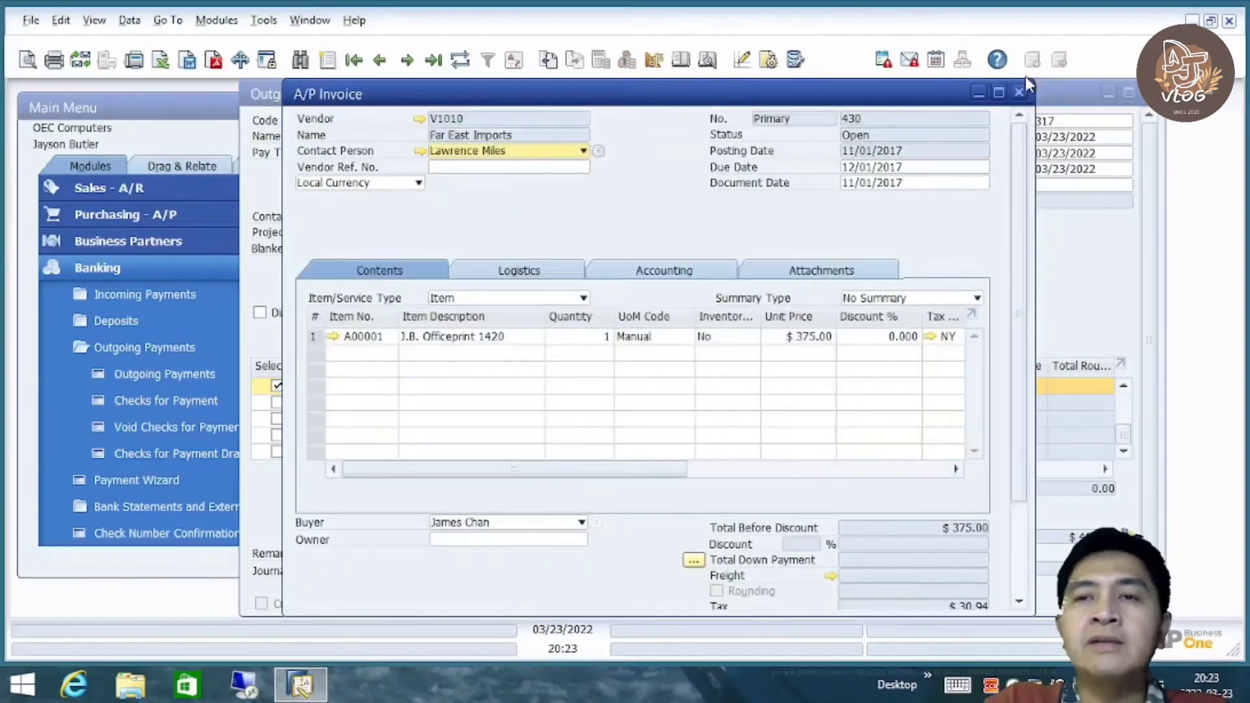
pyautogui.click(1021, 93)
pyautogui.moveTo(631, 475); pyautogui.dragTo(461, 474)
pyautogui.scroll(-2, 1156, 407)
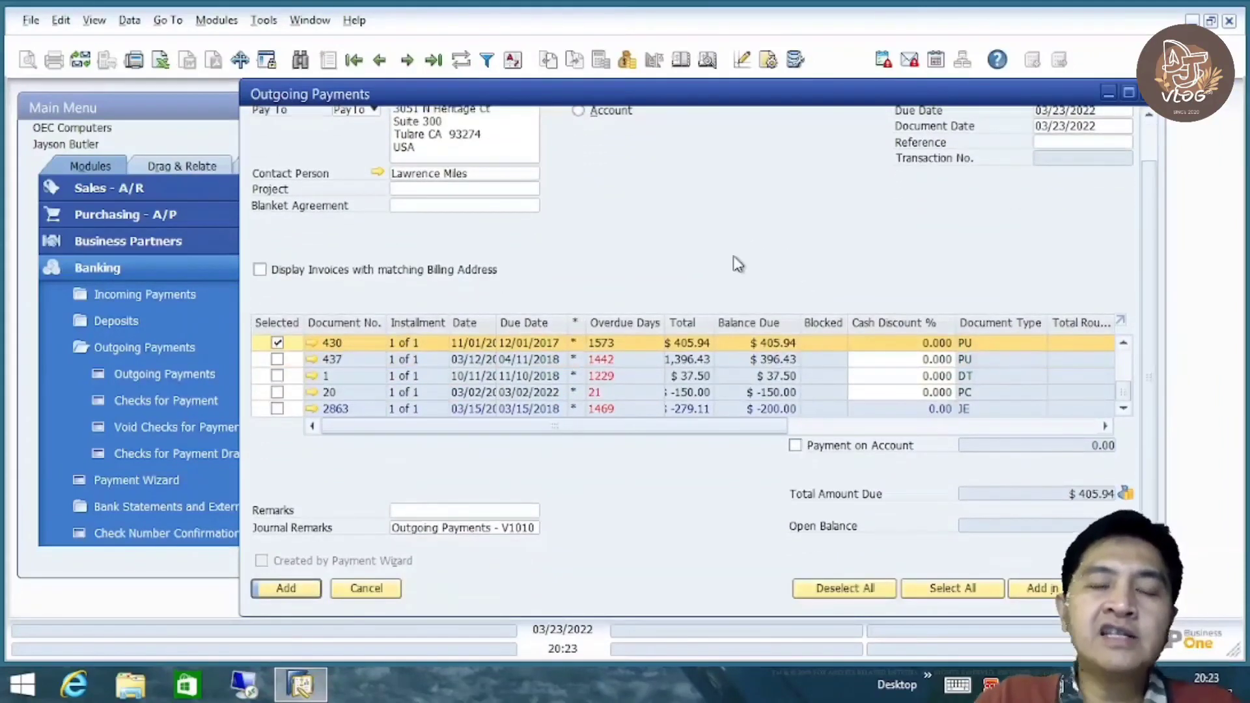
pyautogui.rightClick(671, 208)
pyautogui.click(684, 251)
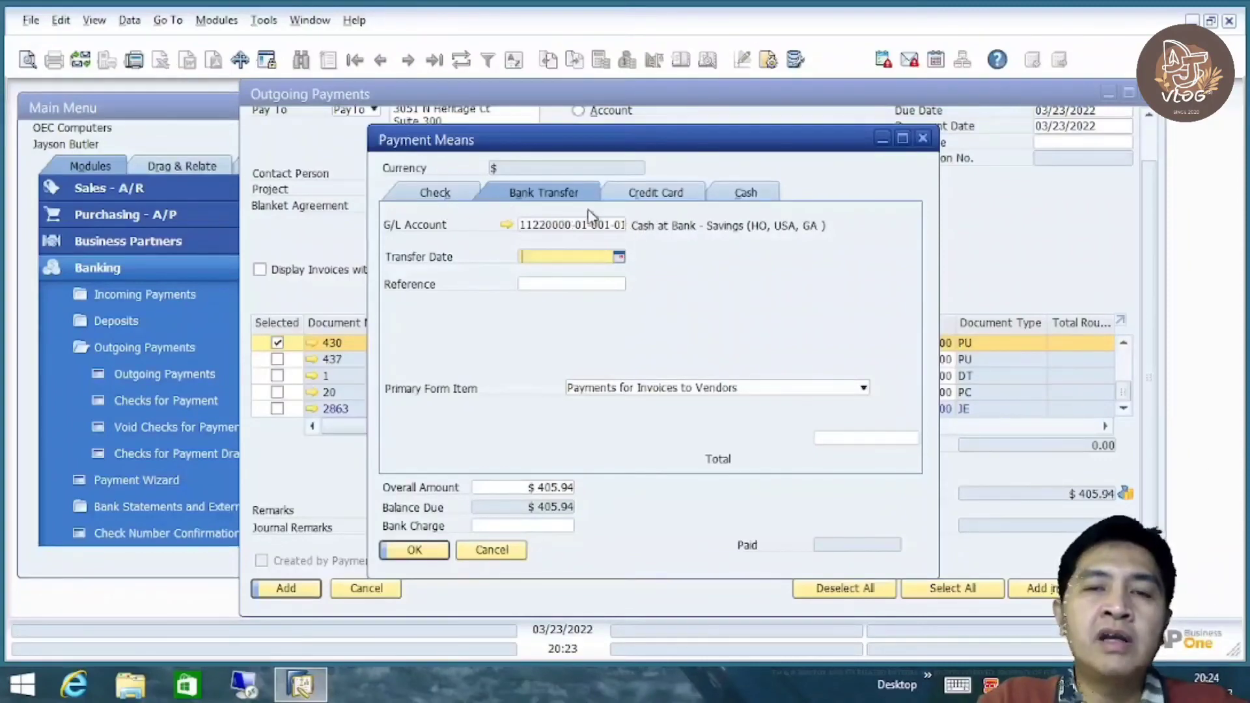
pyautogui.click(638, 195)
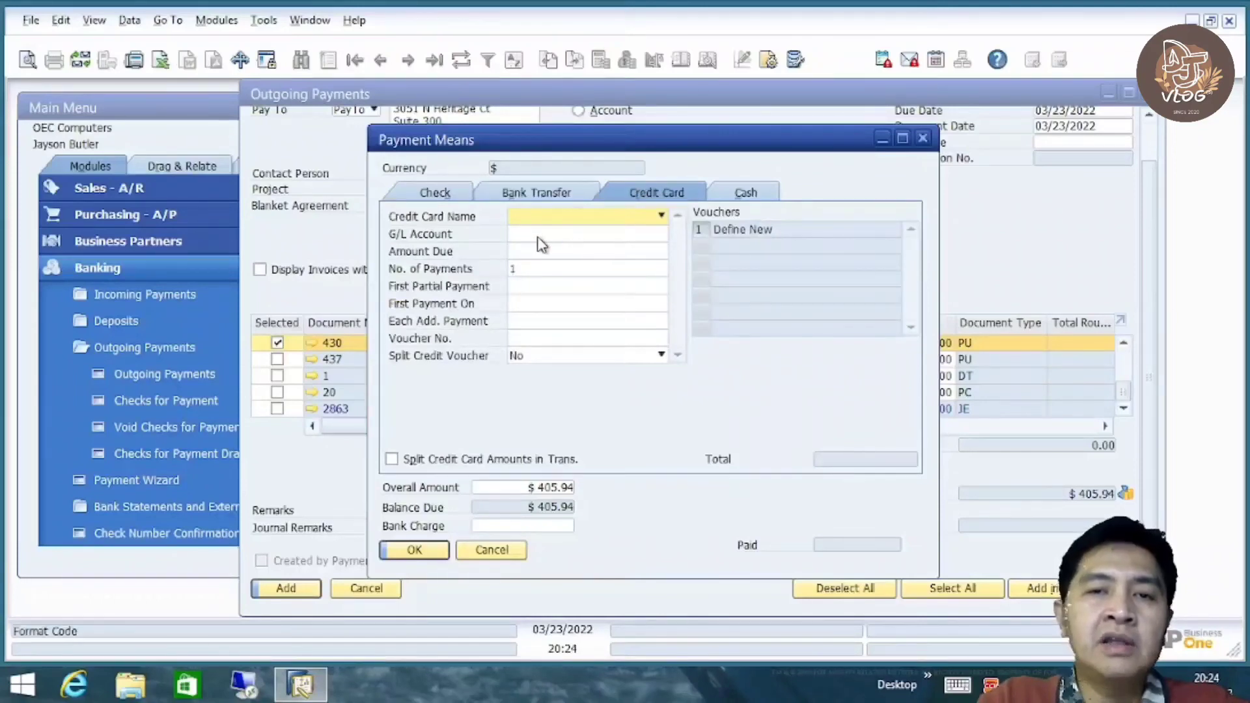
pyautogui.click(643, 220)
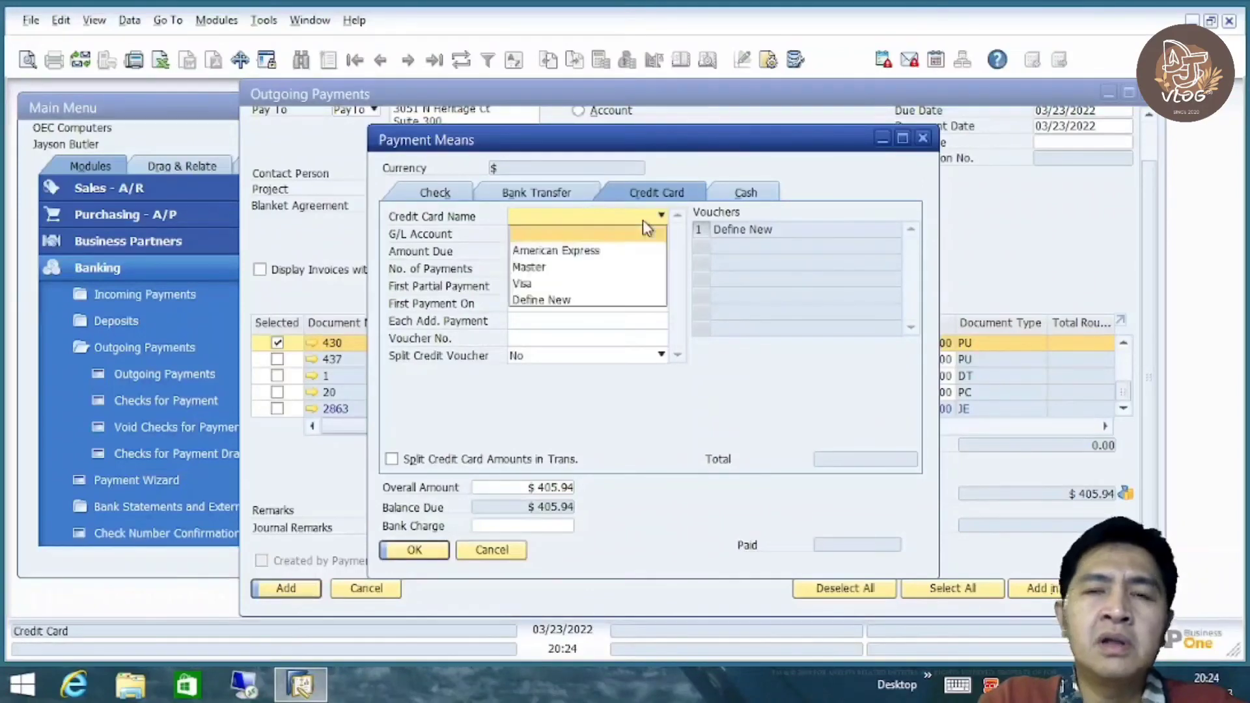
pyautogui.click(612, 250)
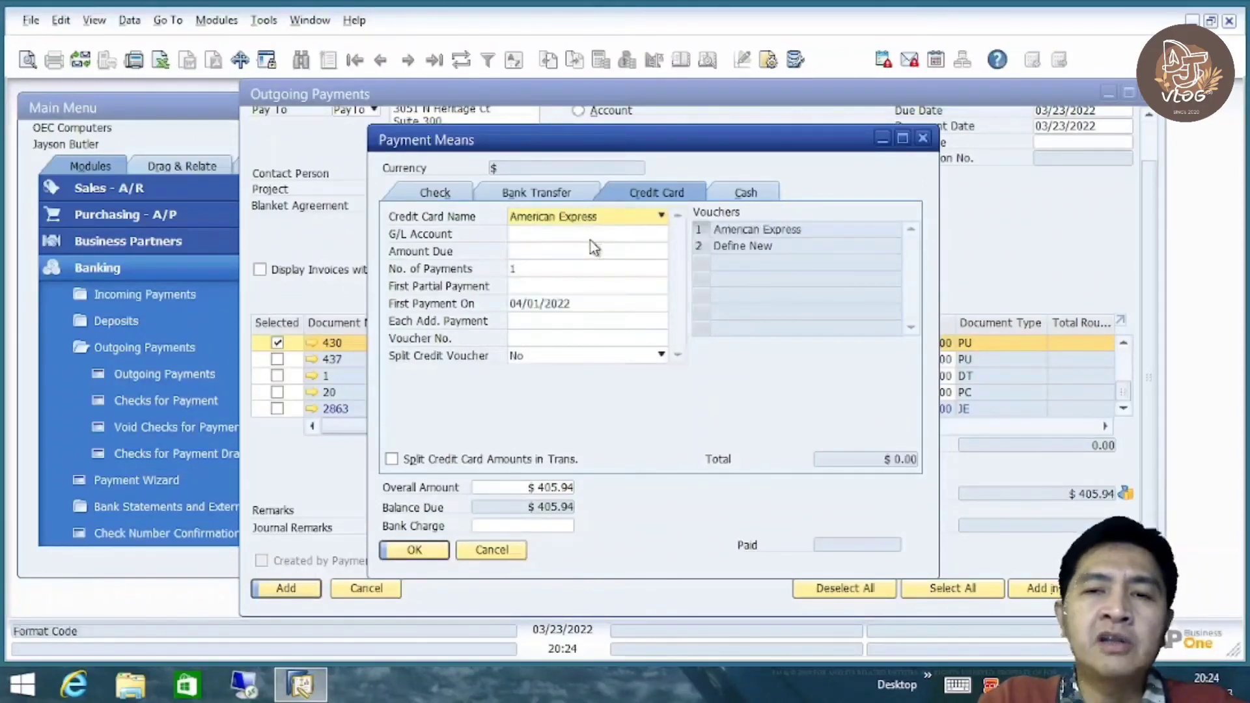
pyautogui.click(591, 235)
pyautogui.press('Tab')
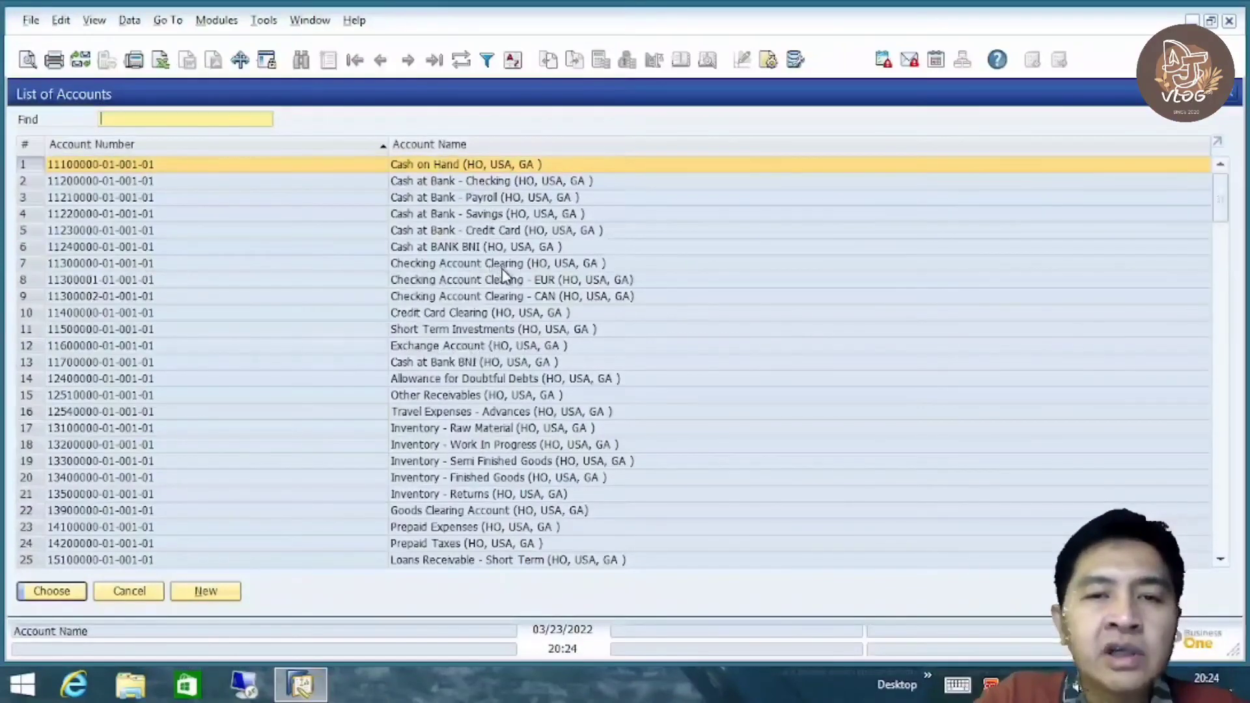
pyautogui.click(503, 315)
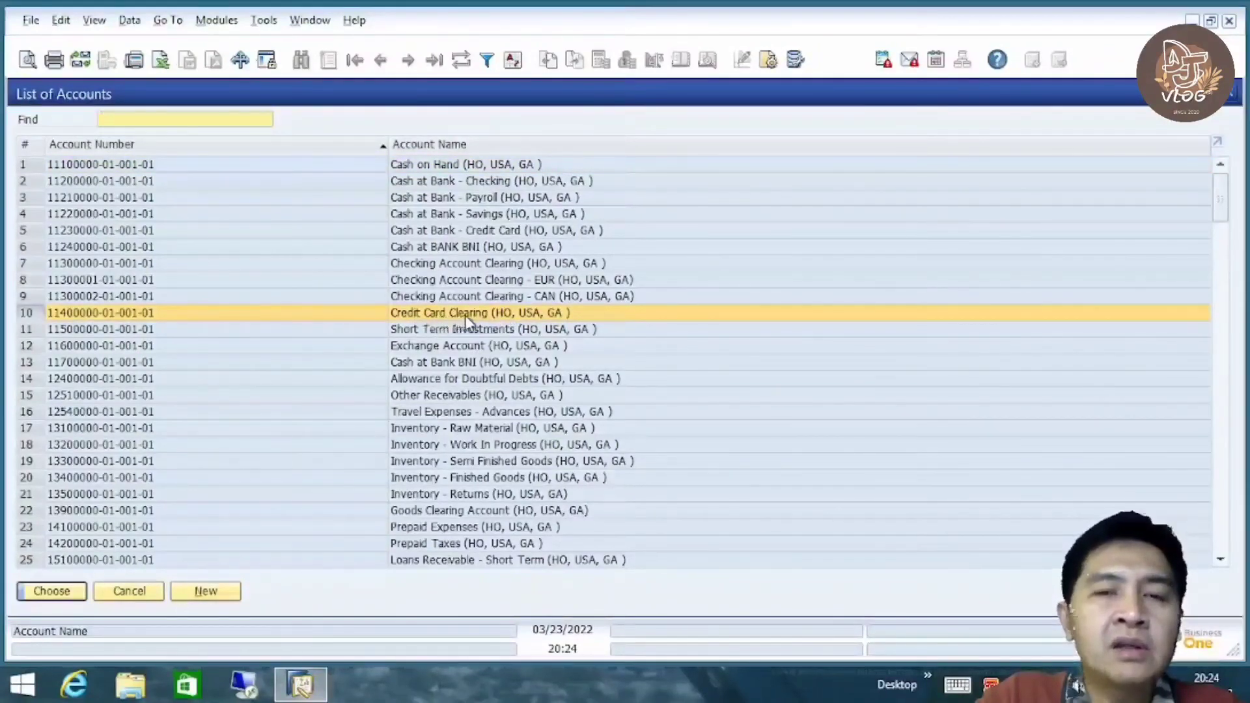
pyautogui.click(52, 591)
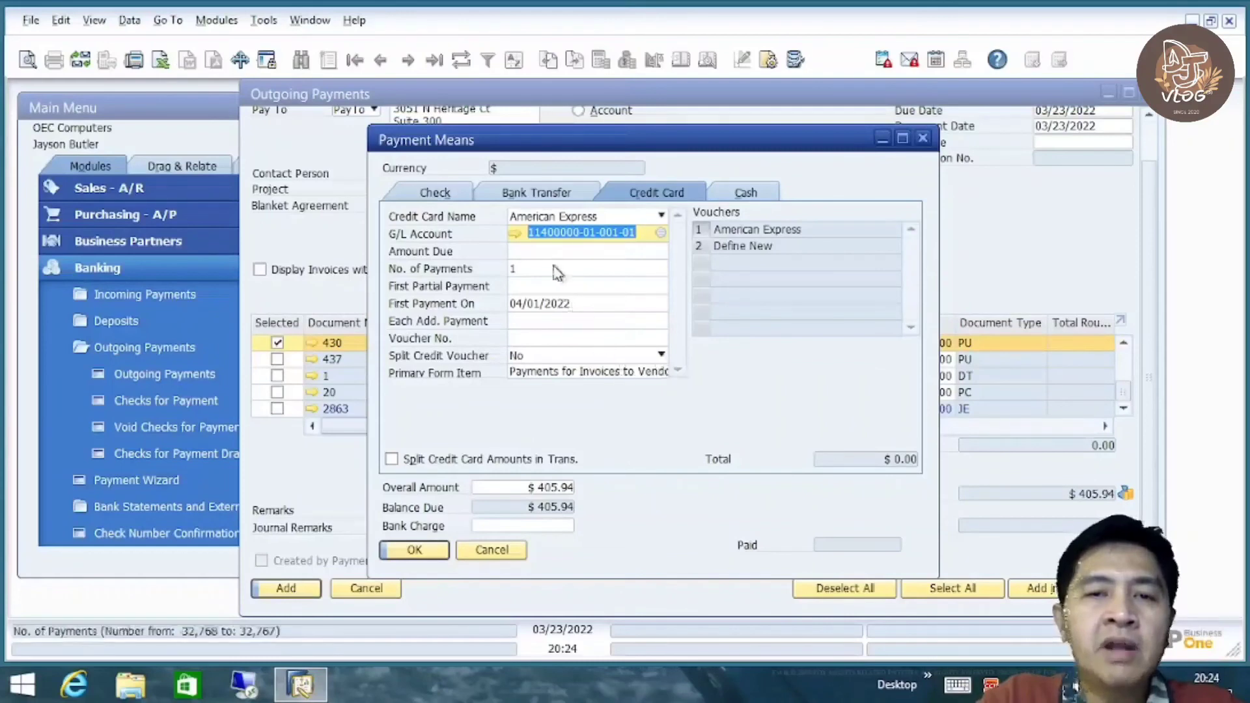
# Fill the credit card amount due with the $405.94 balance and confirm
pyautogui.click(538, 251)
pyautogui.rightClick(538, 253)
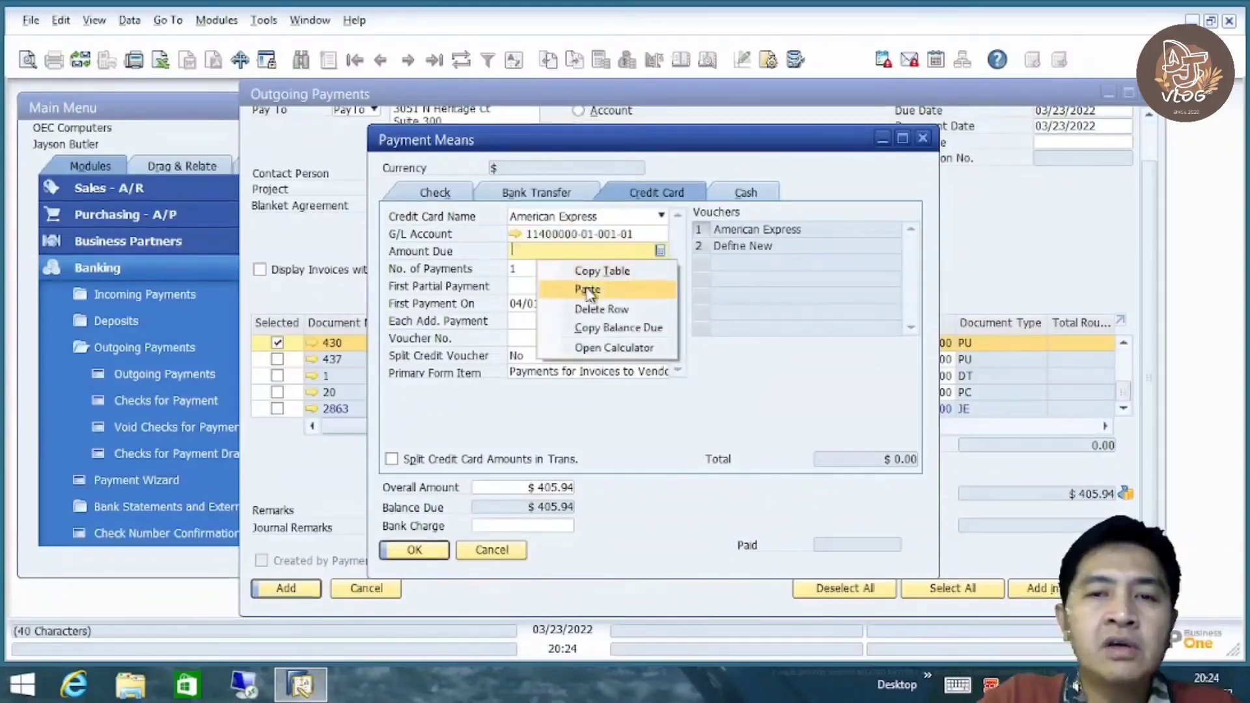
pyautogui.click(606, 328)
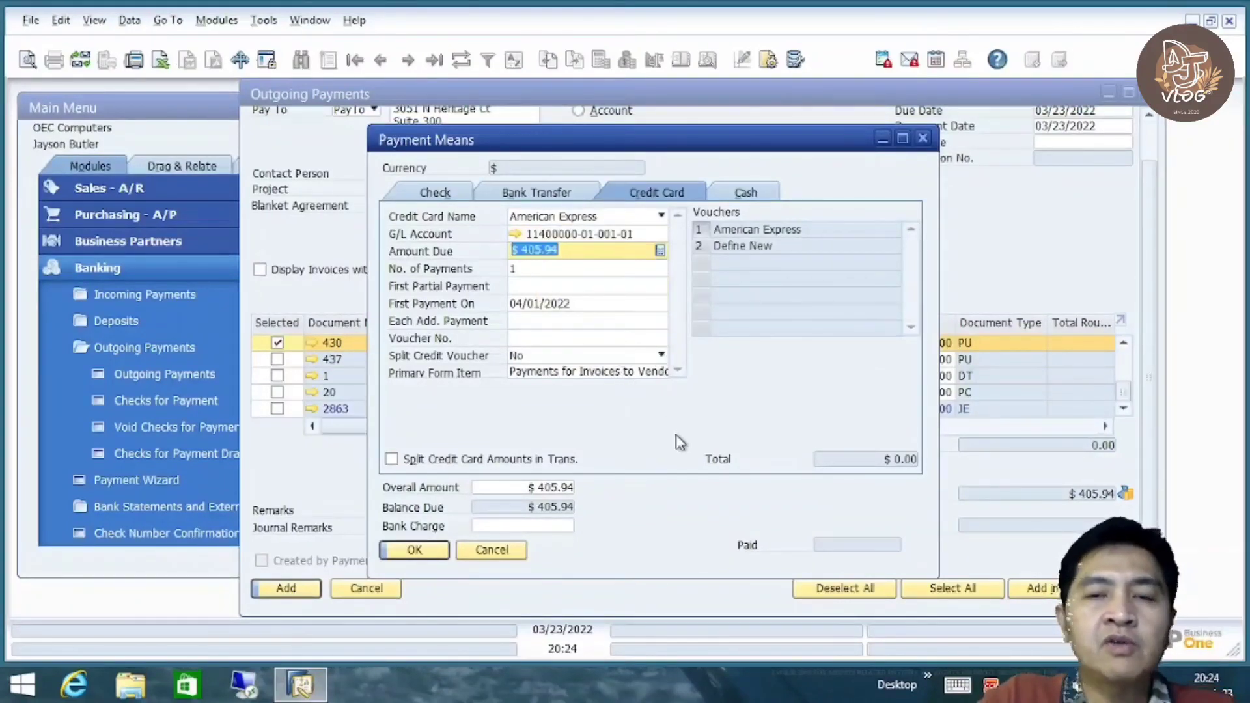
pyautogui.press('Tab')
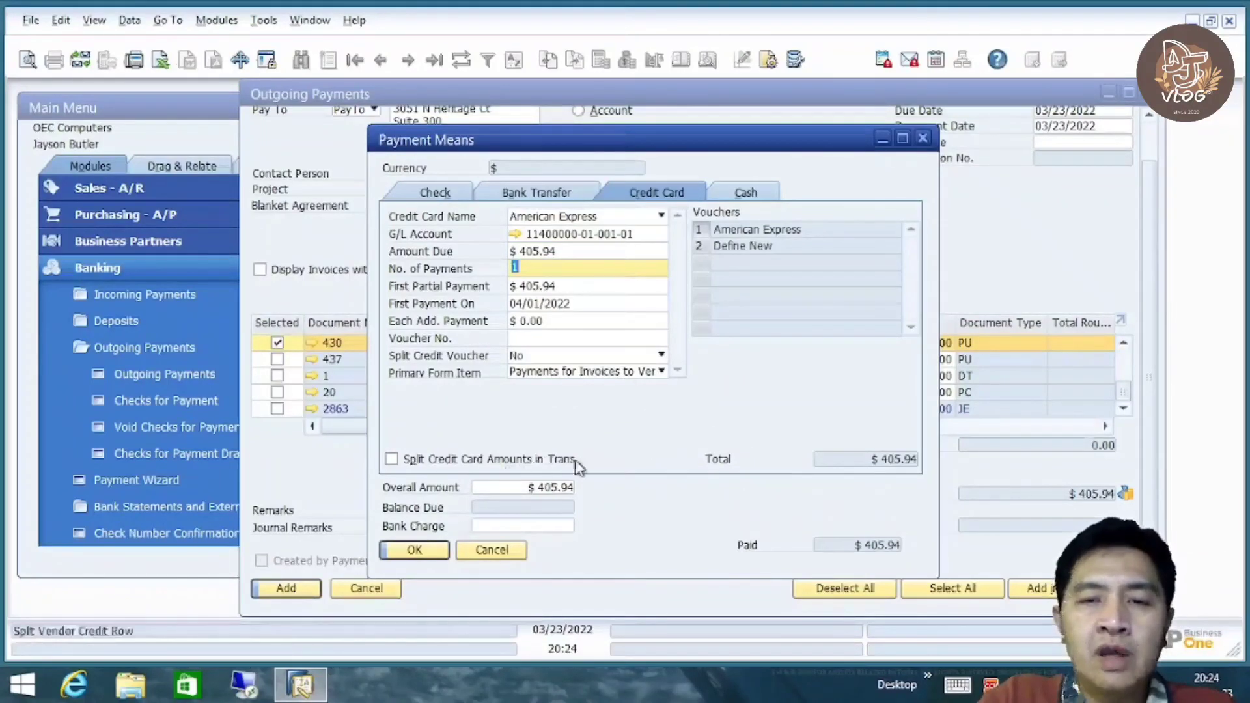
pyautogui.click(419, 550)
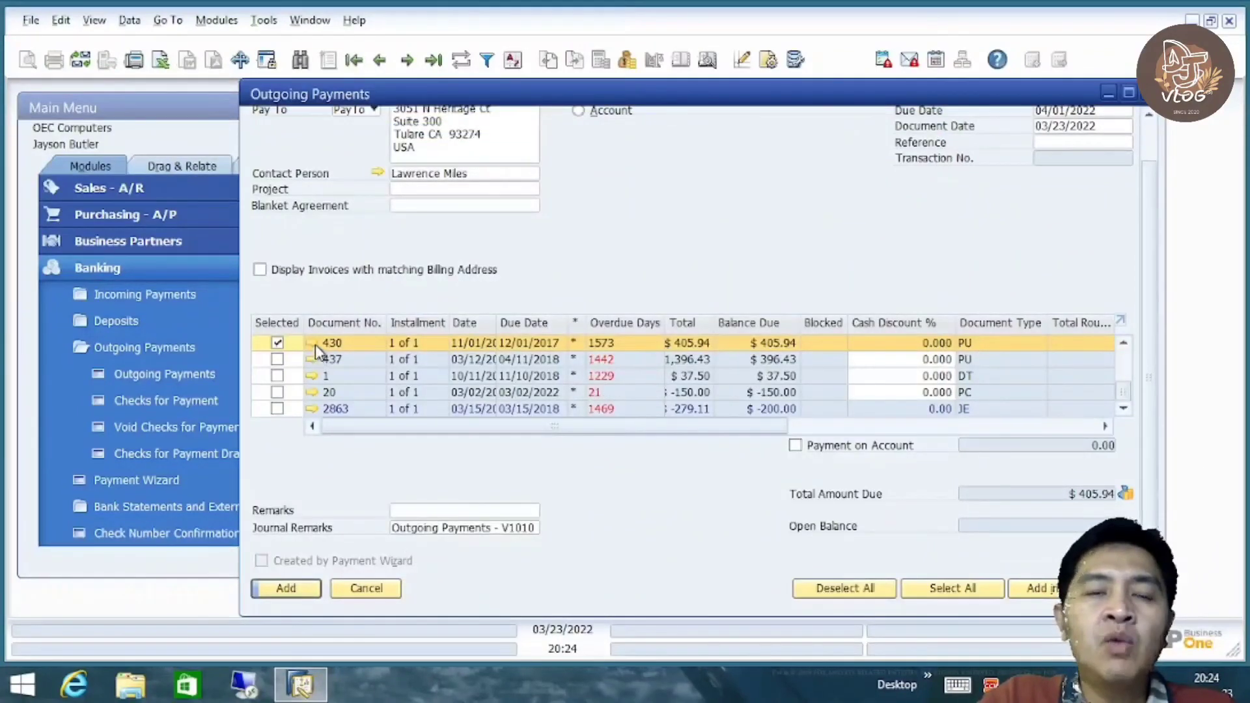
# Add and confirm outgoing payment 317 for $405.94, then reopen it as the last record
pyautogui.moveTo(313, 346)
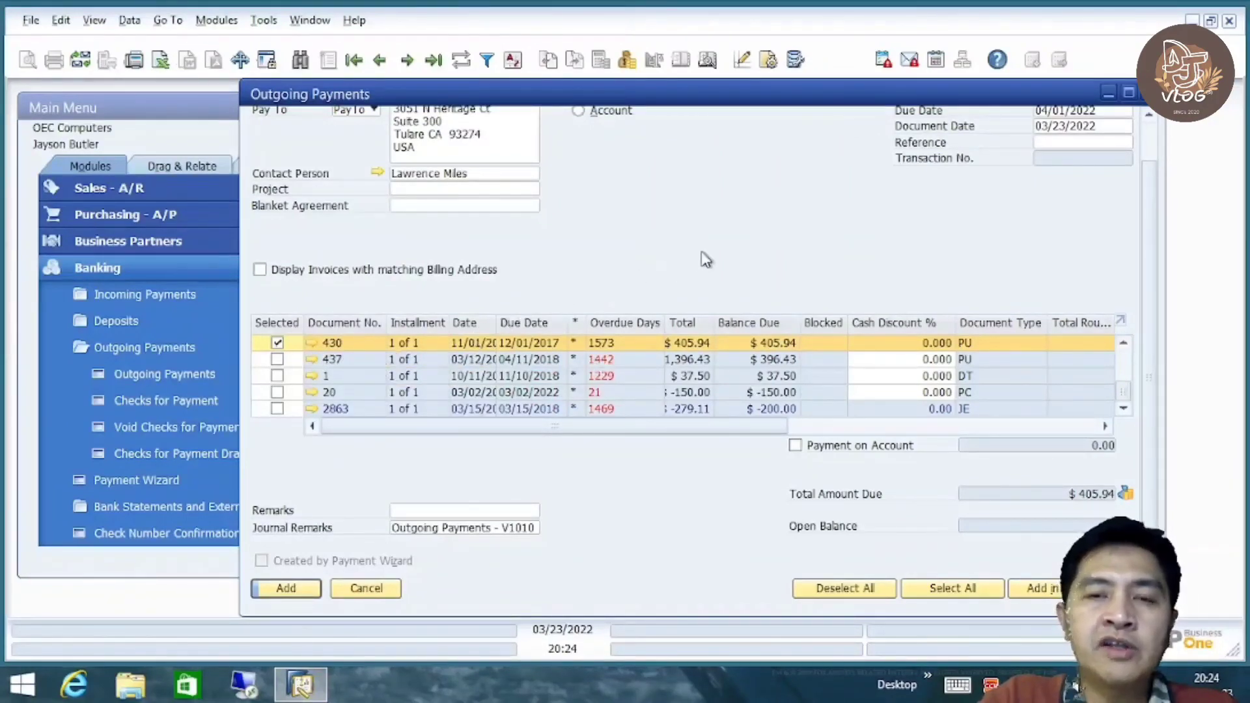
pyautogui.click(287, 588)
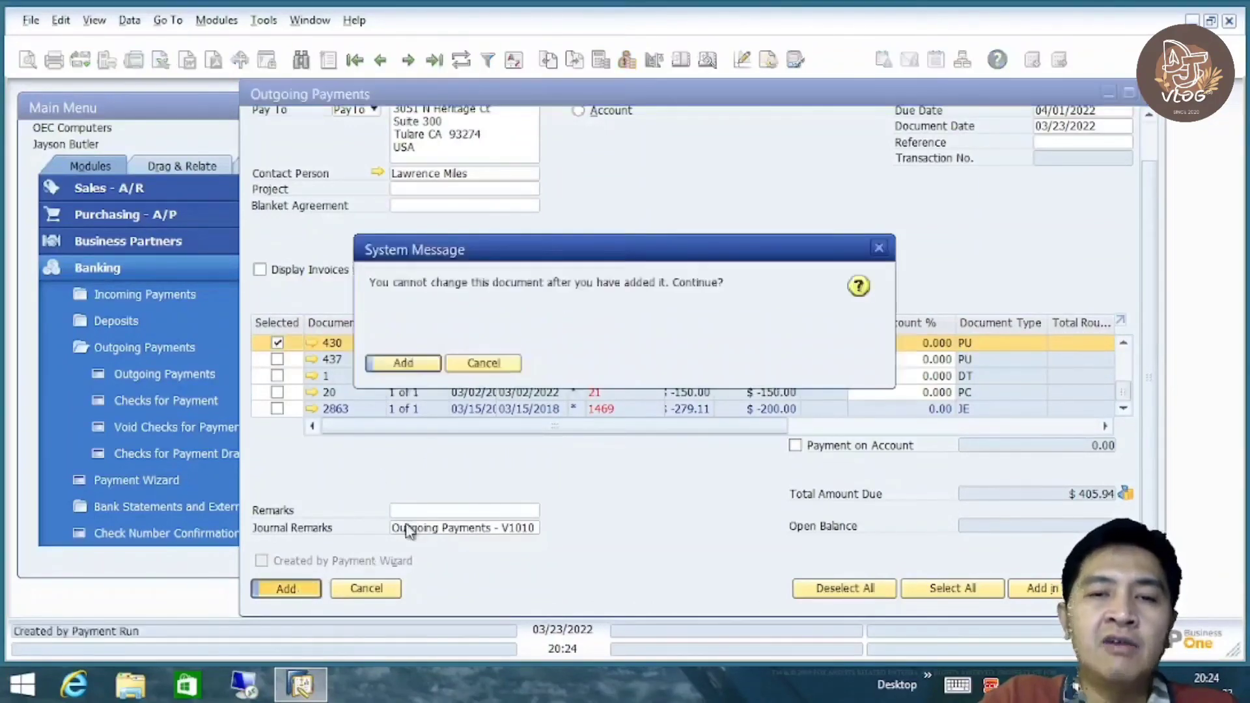
pyautogui.click(418, 370)
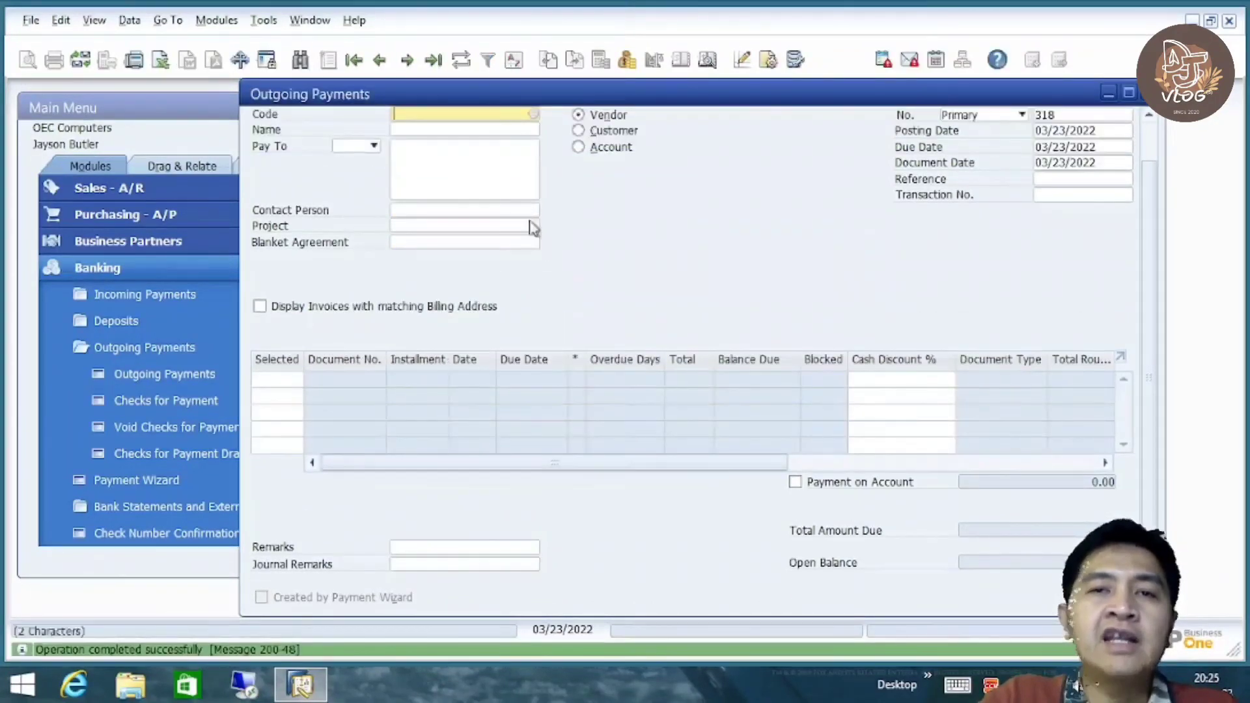
pyautogui.click(431, 61)
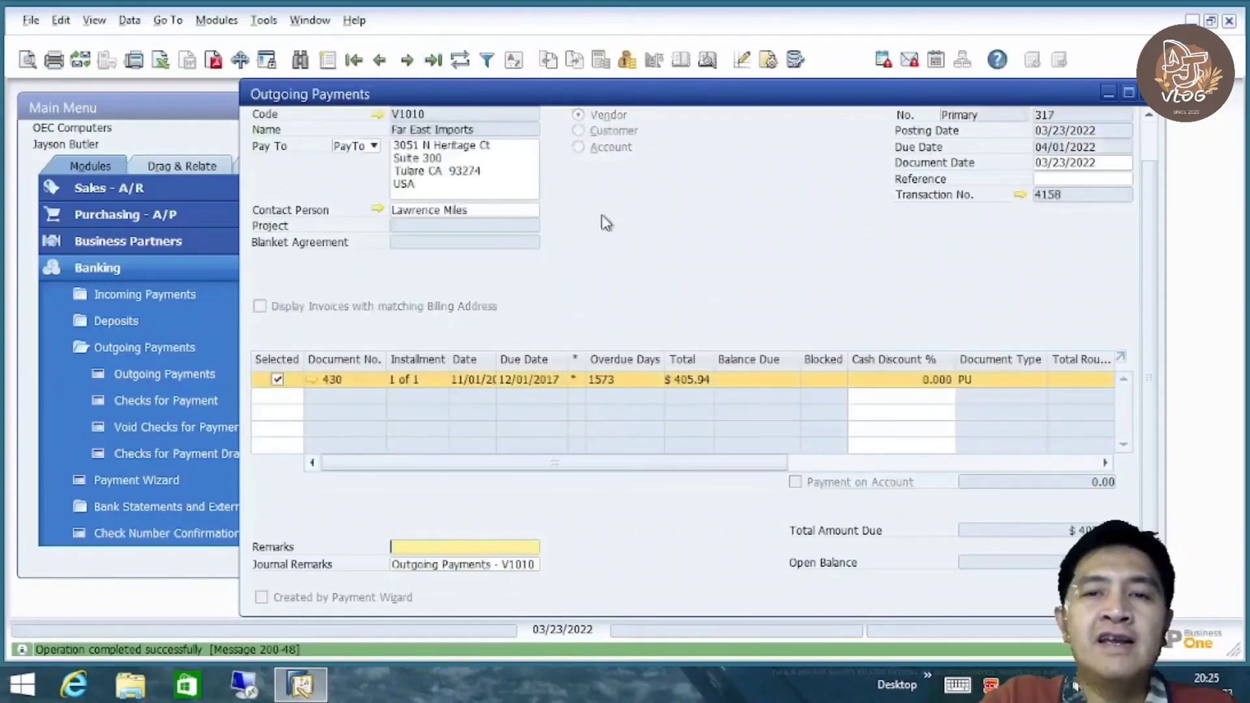
# View the journal entry for payment 317, transaction 4158
pyautogui.rightClick(650, 216)
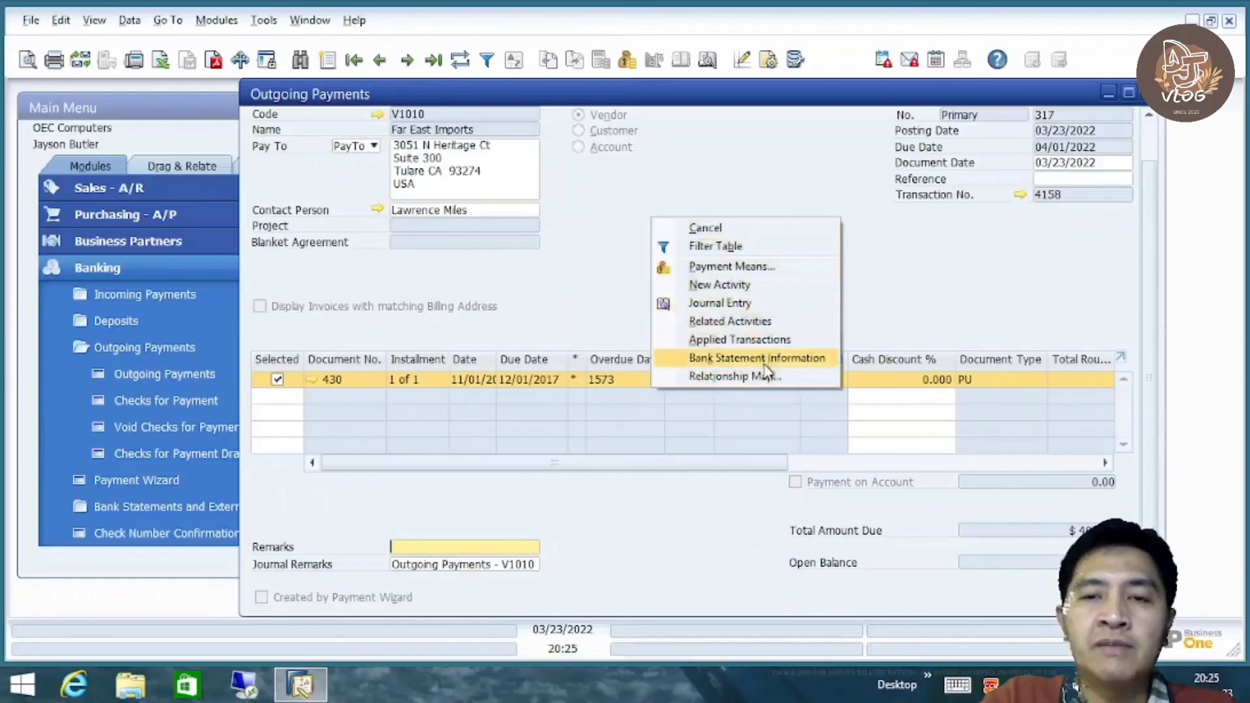
pyautogui.click(730, 302)
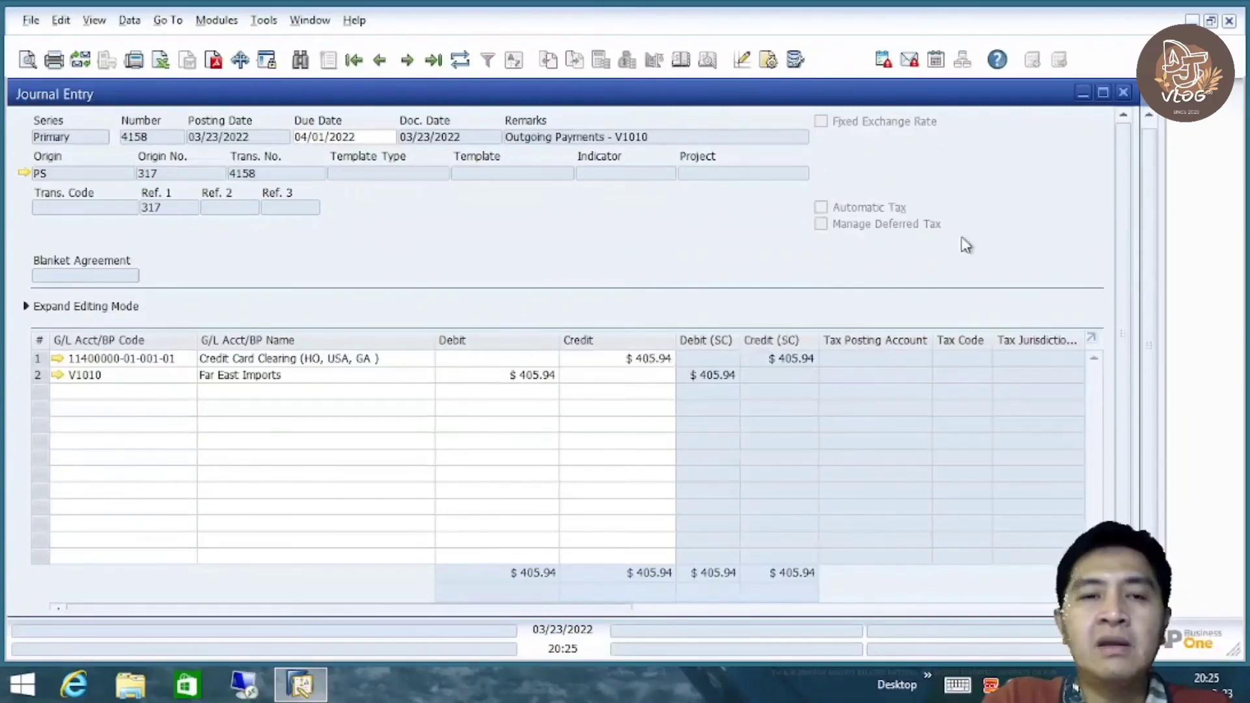
pyautogui.click(1123, 91)
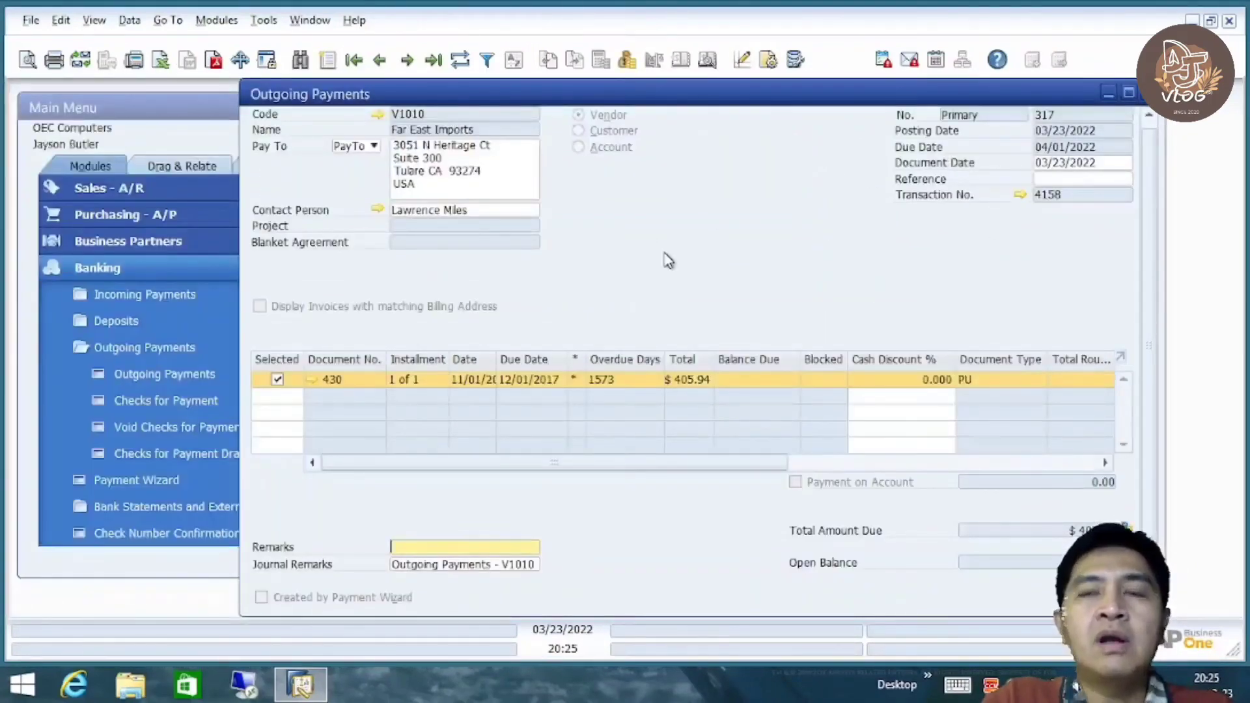
pyautogui.rightClick(616, 274)
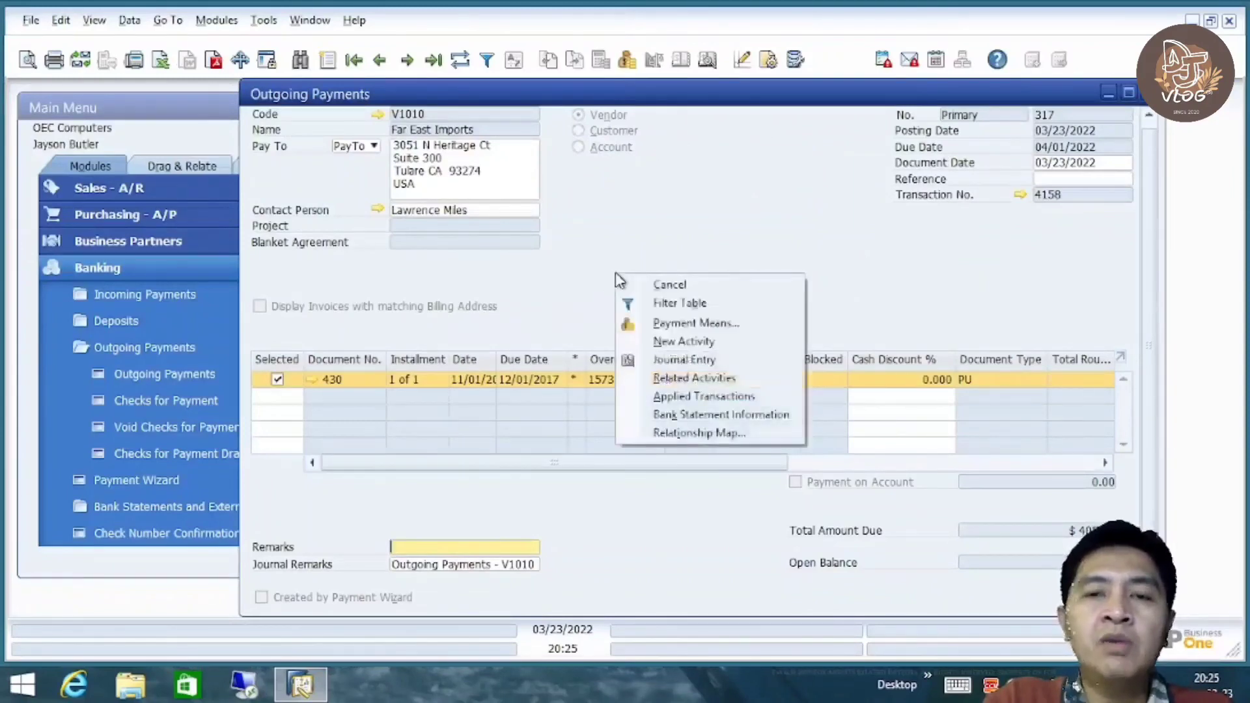
pyautogui.click(716, 362)
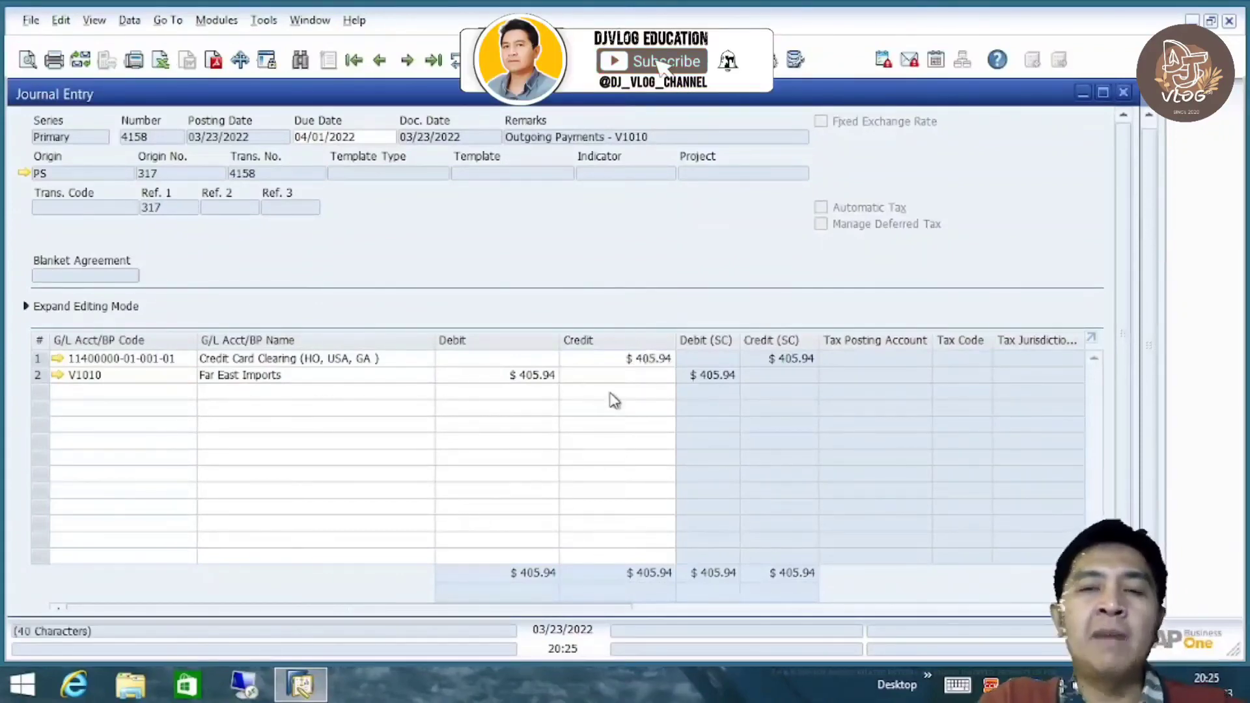
# Copy the Credit Card Clearing account code, close the entry, and start blank payment 318
pyautogui.rightClick(138, 373)
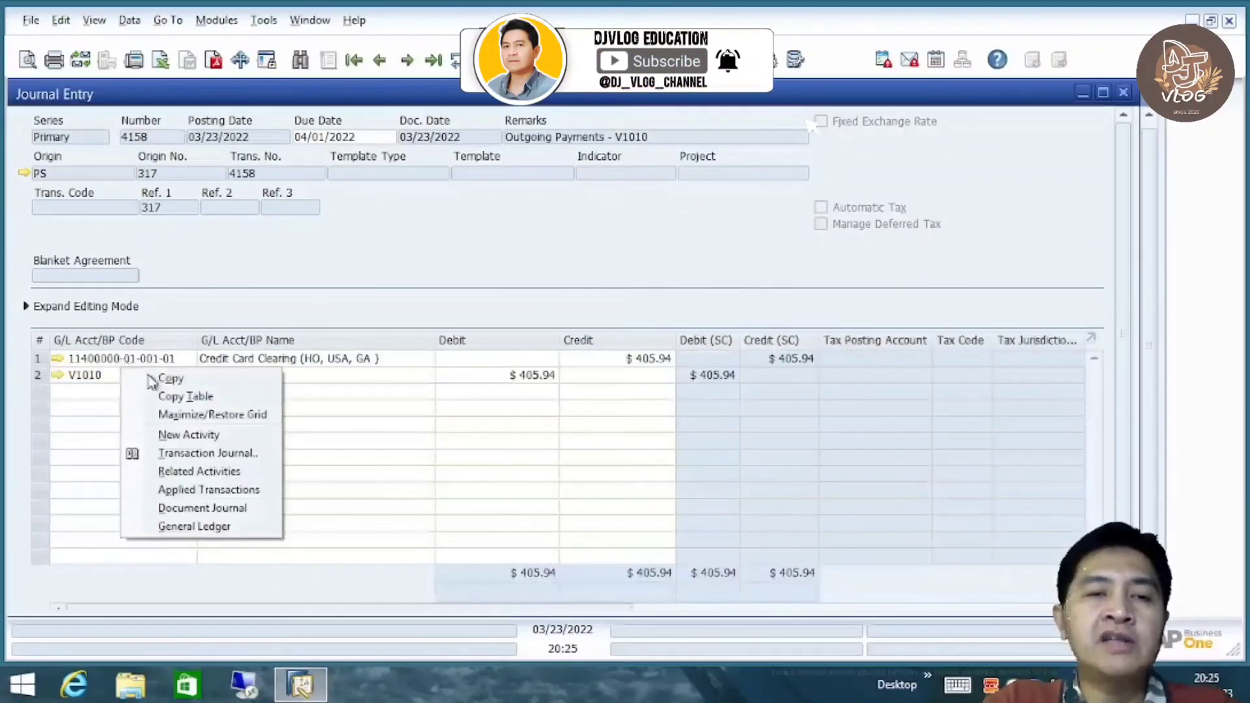
pyautogui.rightClick(116, 363)
pyautogui.click(160, 380)
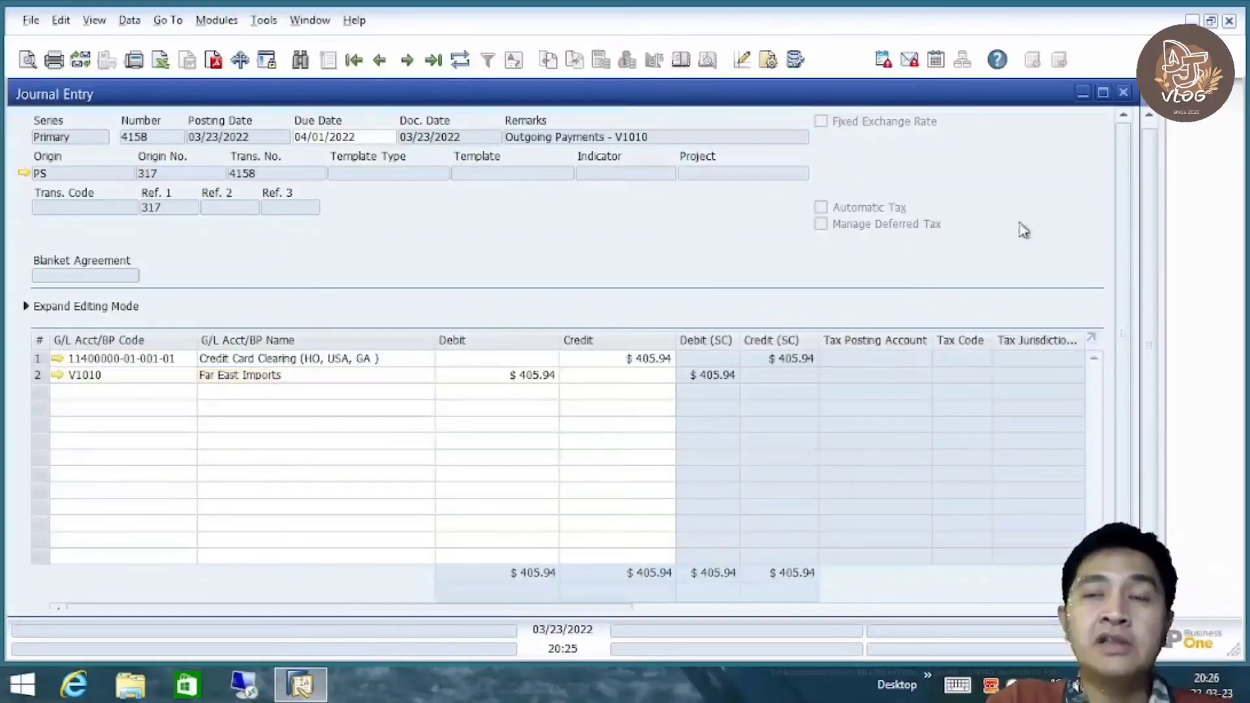
pyautogui.click(1124, 92)
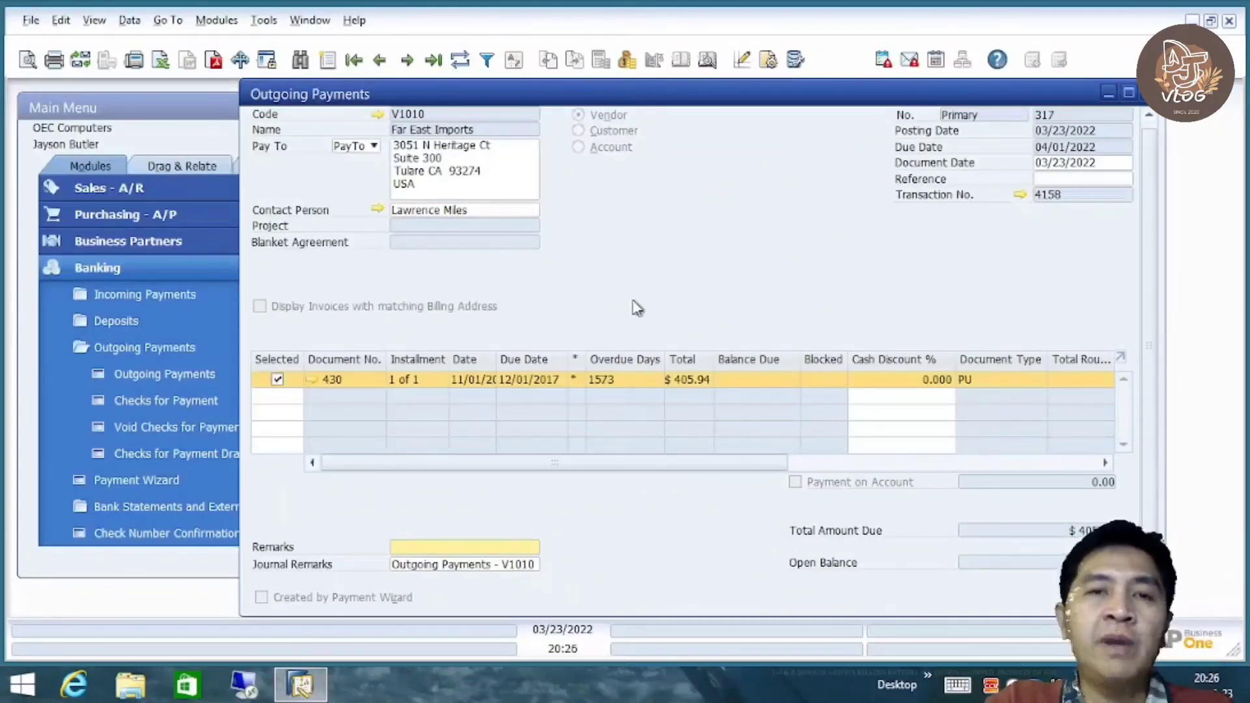
pyautogui.click(329, 60)
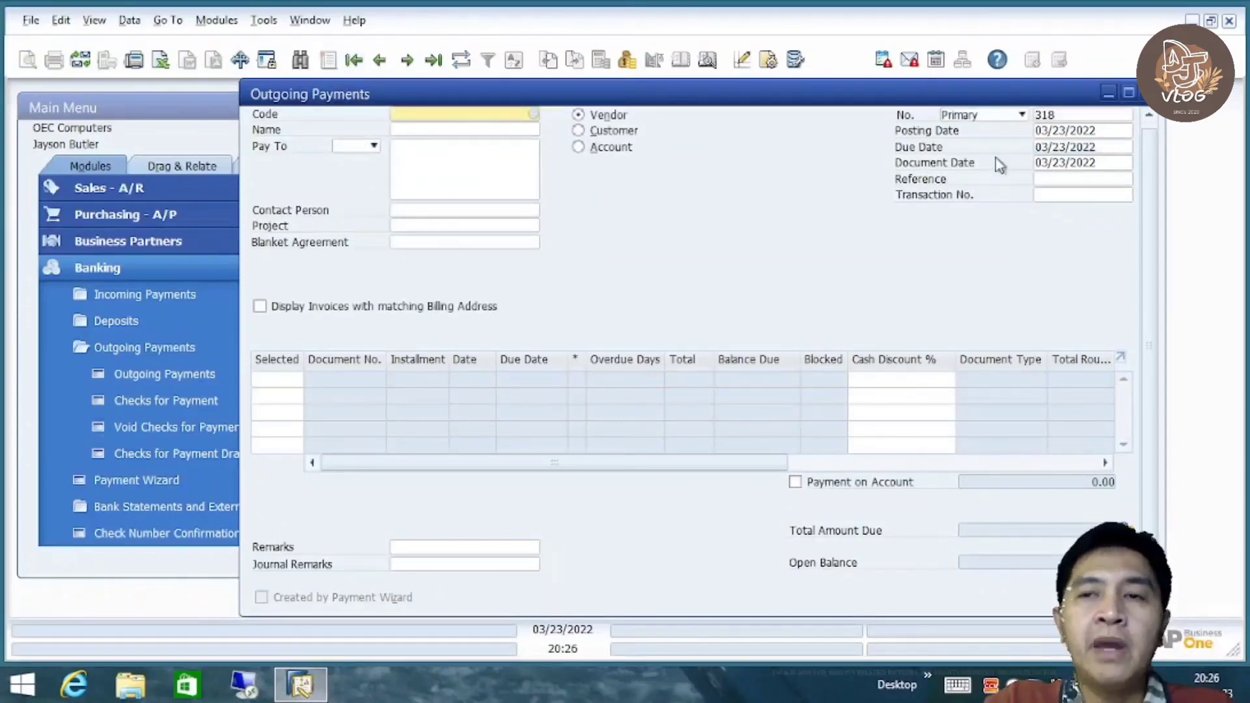
pyautogui.moveTo(1150, 191); pyautogui.dragTo(1150, 182)
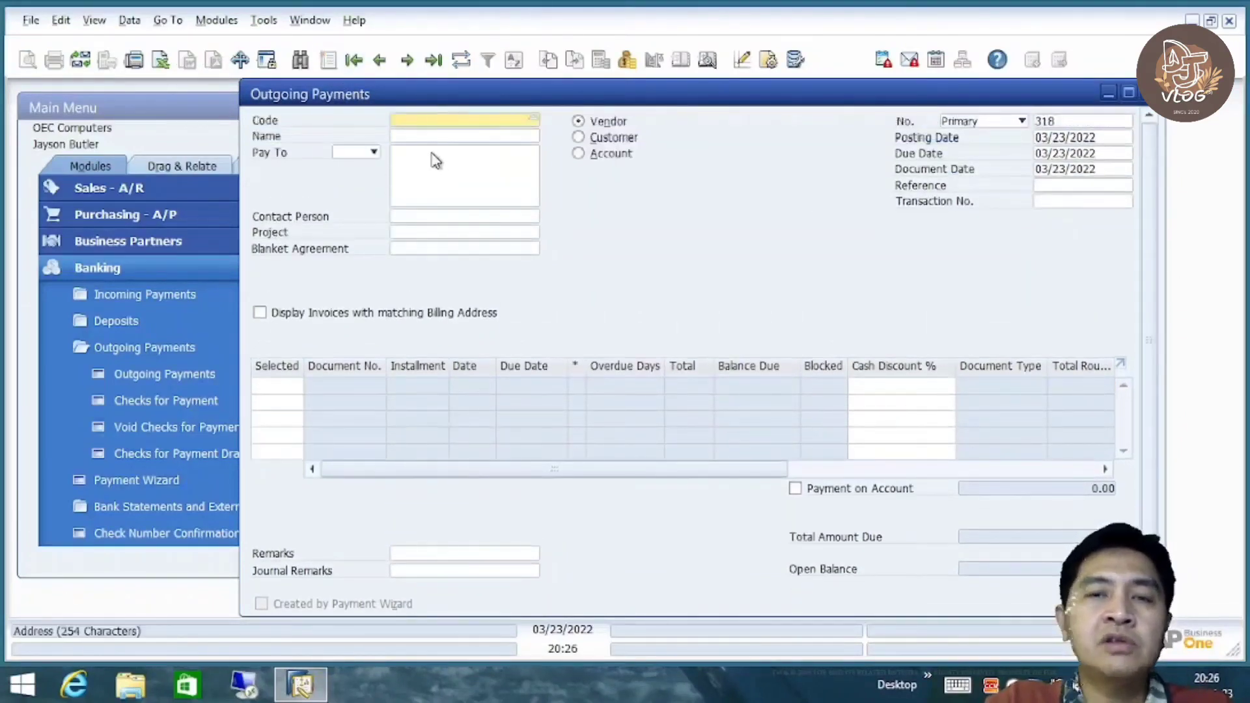
pyautogui.click(578, 154)
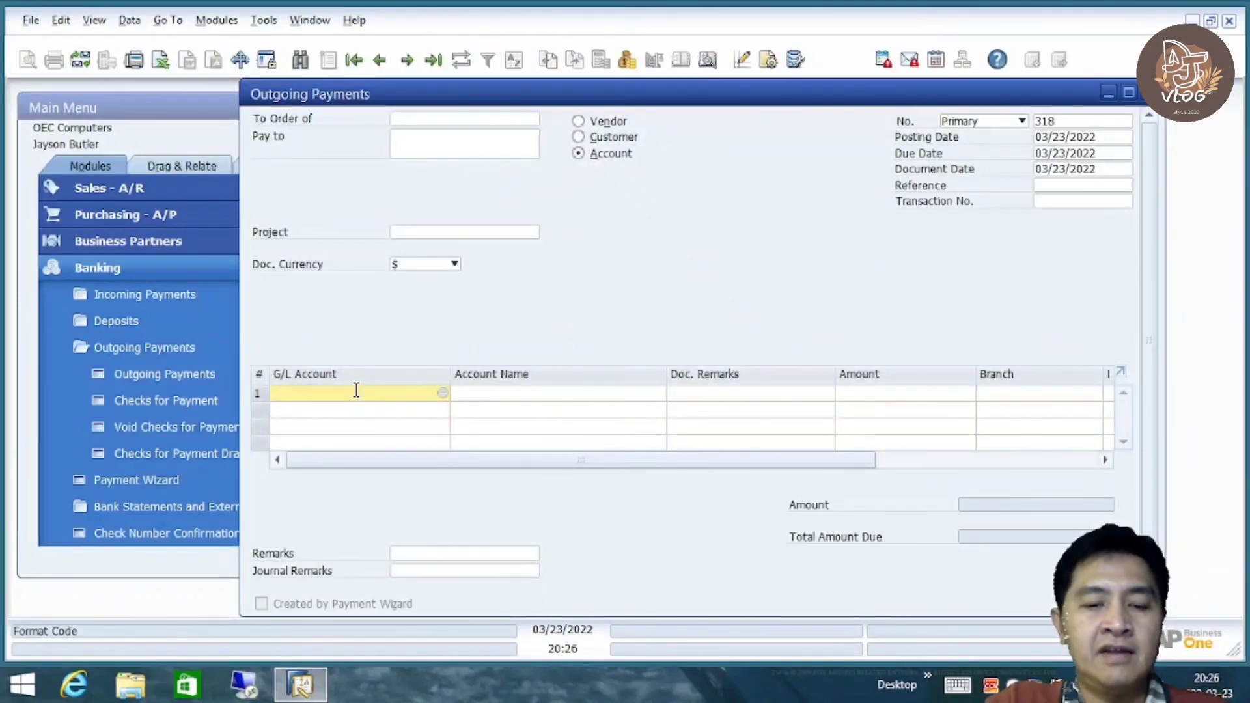
pyautogui.hotkey('ctrl', 'v')
pyautogui.click(905, 391)
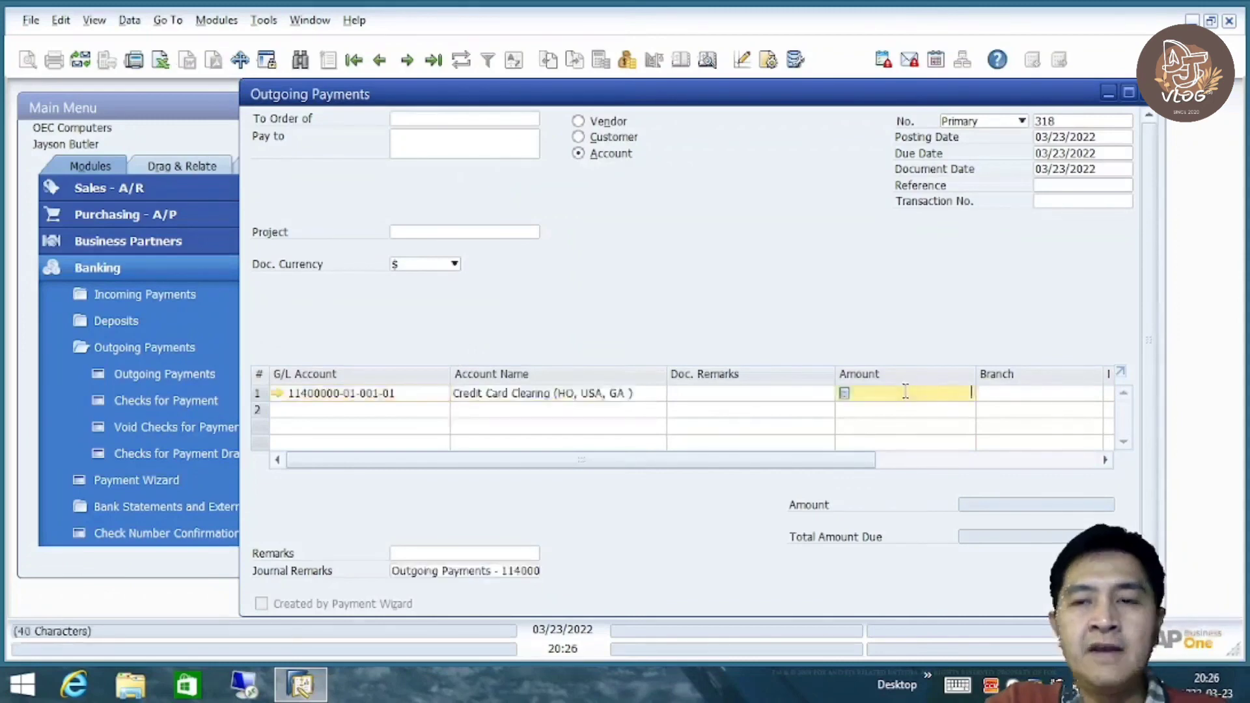
pyautogui.rightClick(904, 393)
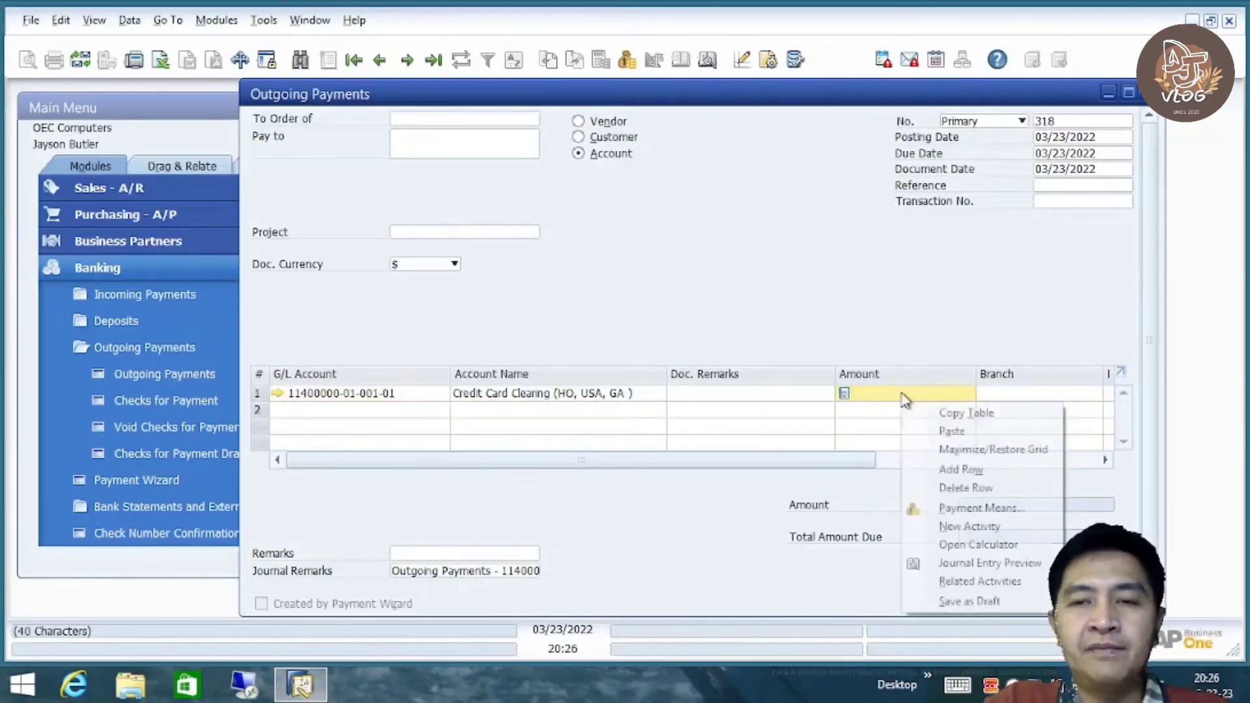
pyautogui.click(809, 338)
pyautogui.moveTo(765, 466)
pyautogui.mouseDown()
pyautogui.moveTo(868, 467)
pyautogui.moveTo(753, 460)
pyautogui.mouseUp()
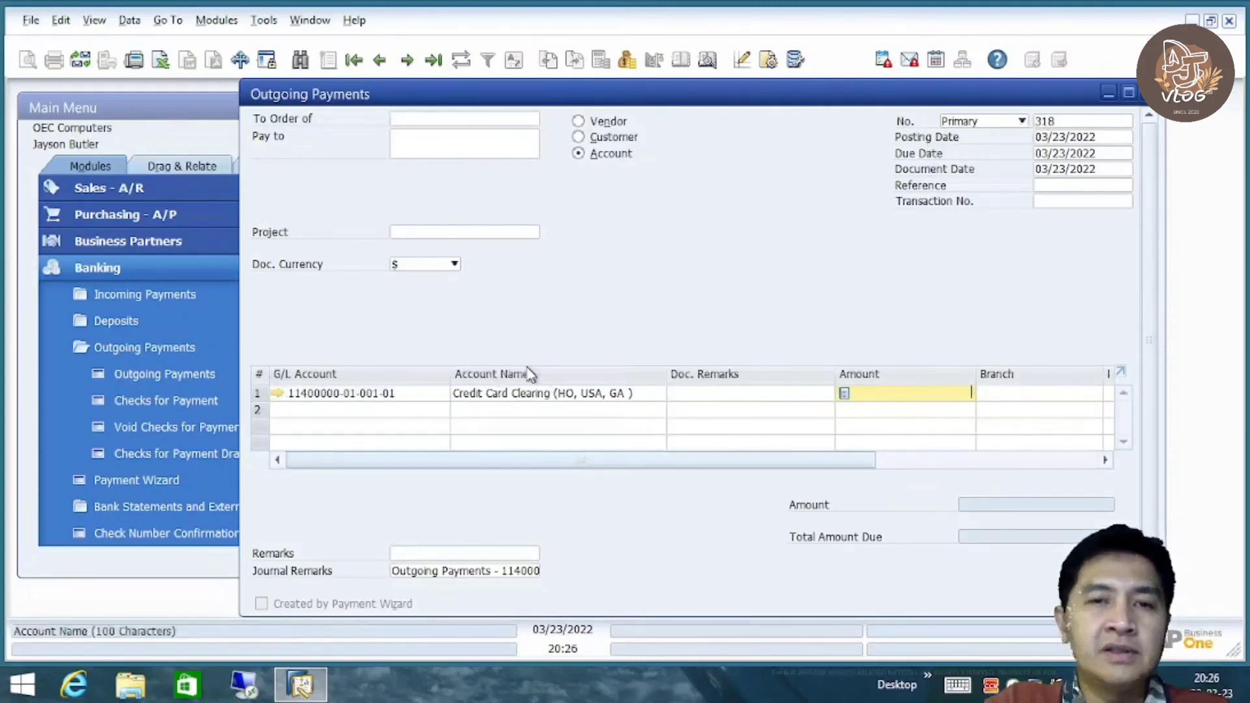
# Cancel closing the form, glance at posted payment 317, and return to payment 318
pyautogui.press('Escape')
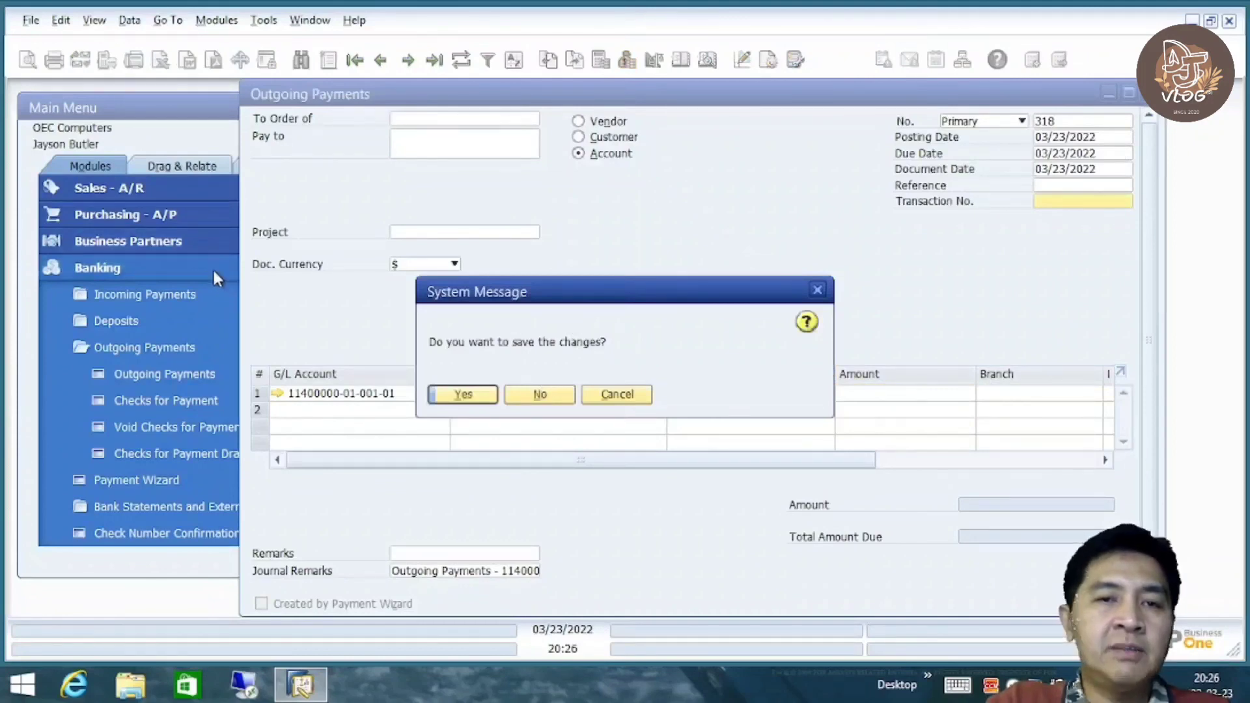
pyautogui.click(617, 395)
pyautogui.click(163, 378)
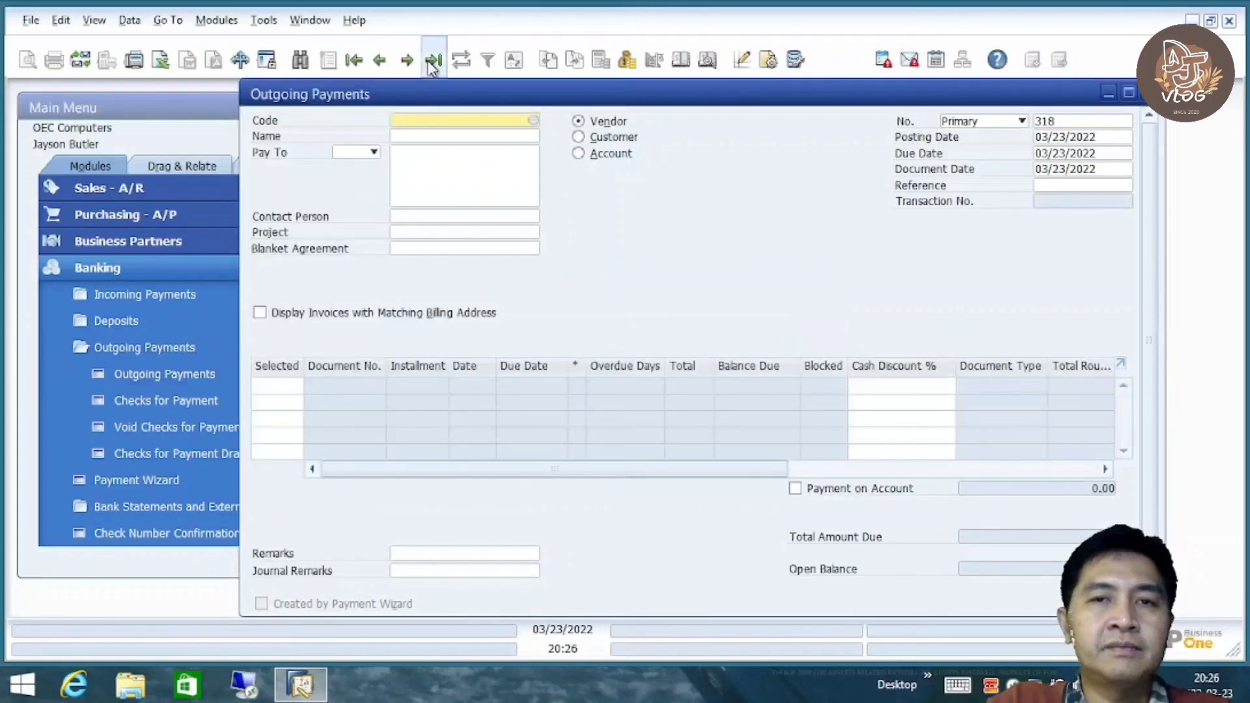
pyautogui.click(433, 59)
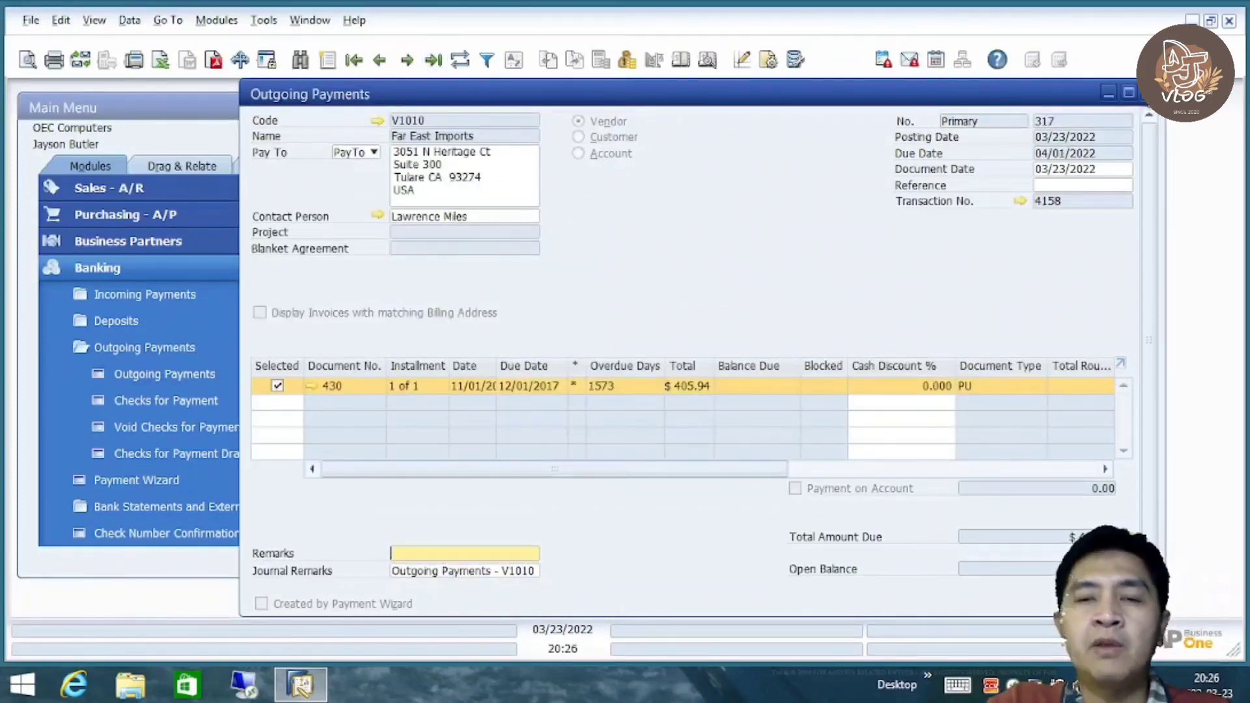
pyautogui.click(1149, 93)
pyautogui.click(671, 342)
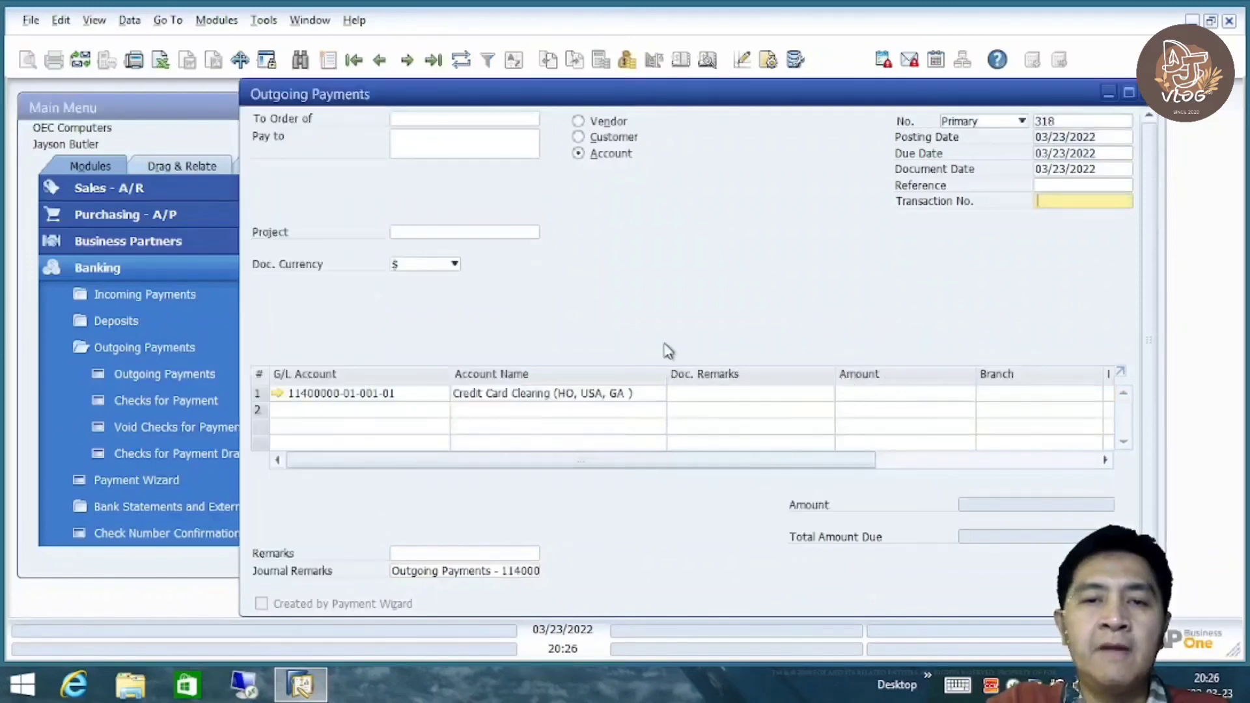
# Enter 405.94 as the amount for the Credit Card Clearing line
pyautogui.click(880, 394)
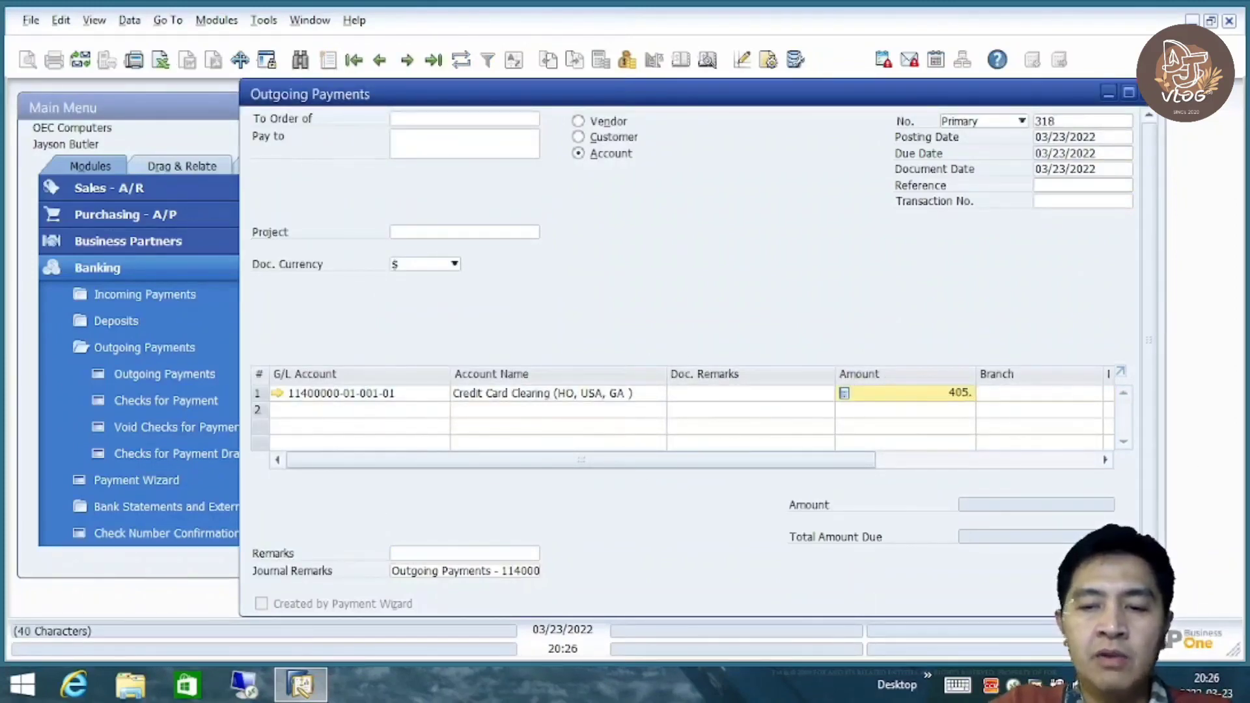
pyautogui.press('Tab')
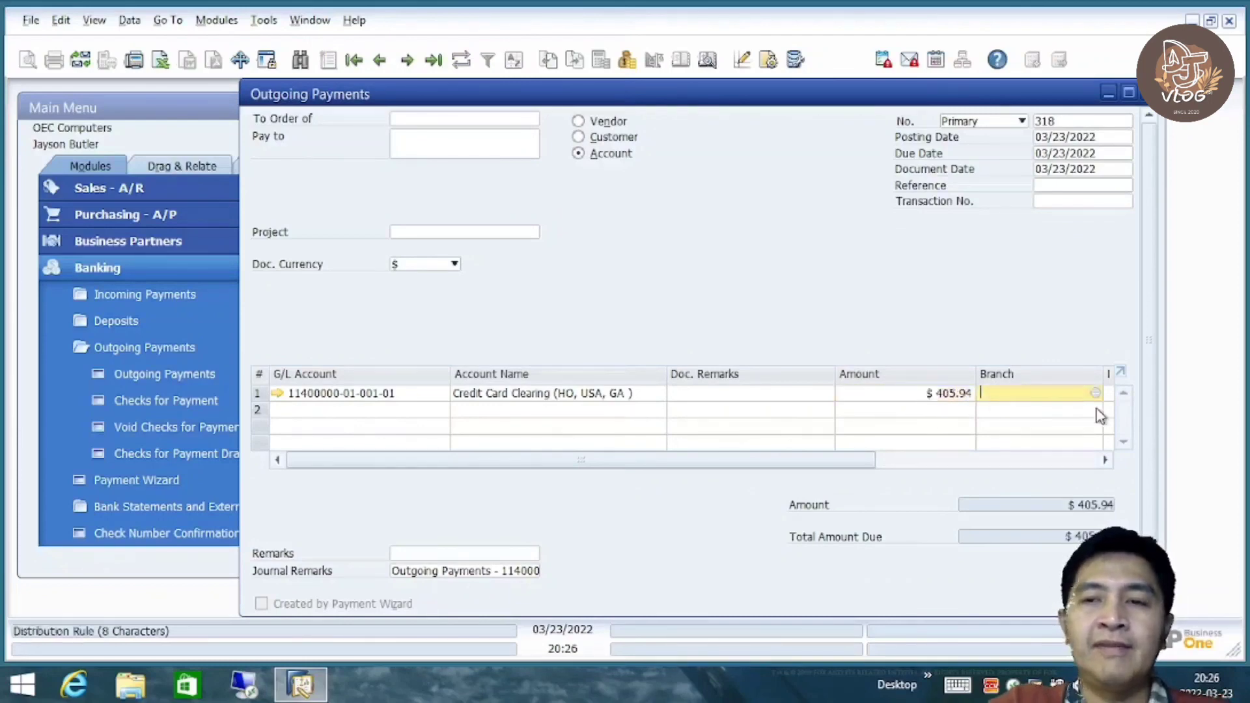
pyautogui.moveTo(848, 469); pyautogui.dragTo(581, 467)
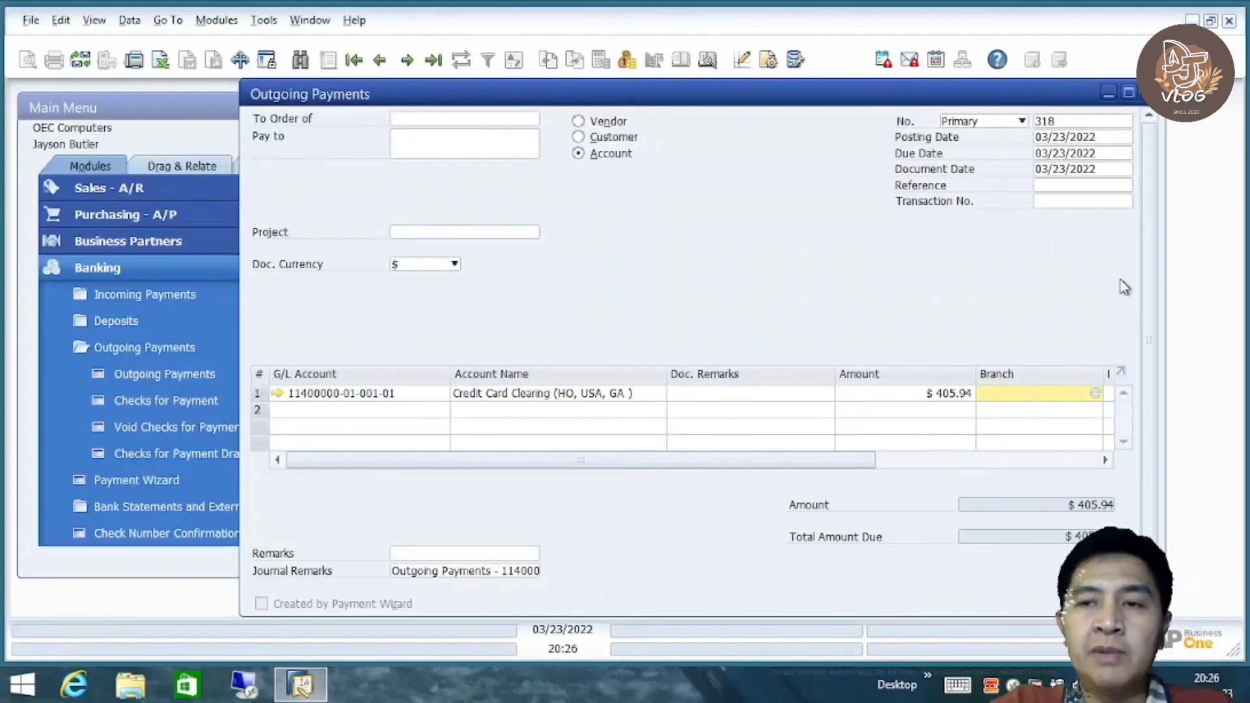
# Pay by bank transfer from Cash at Bank - Savings dated 03/23/2022, total $405.94
pyautogui.moveTo(1157, 287); pyautogui.dragTo(1137, 270)
pyautogui.rightClick(672, 234)
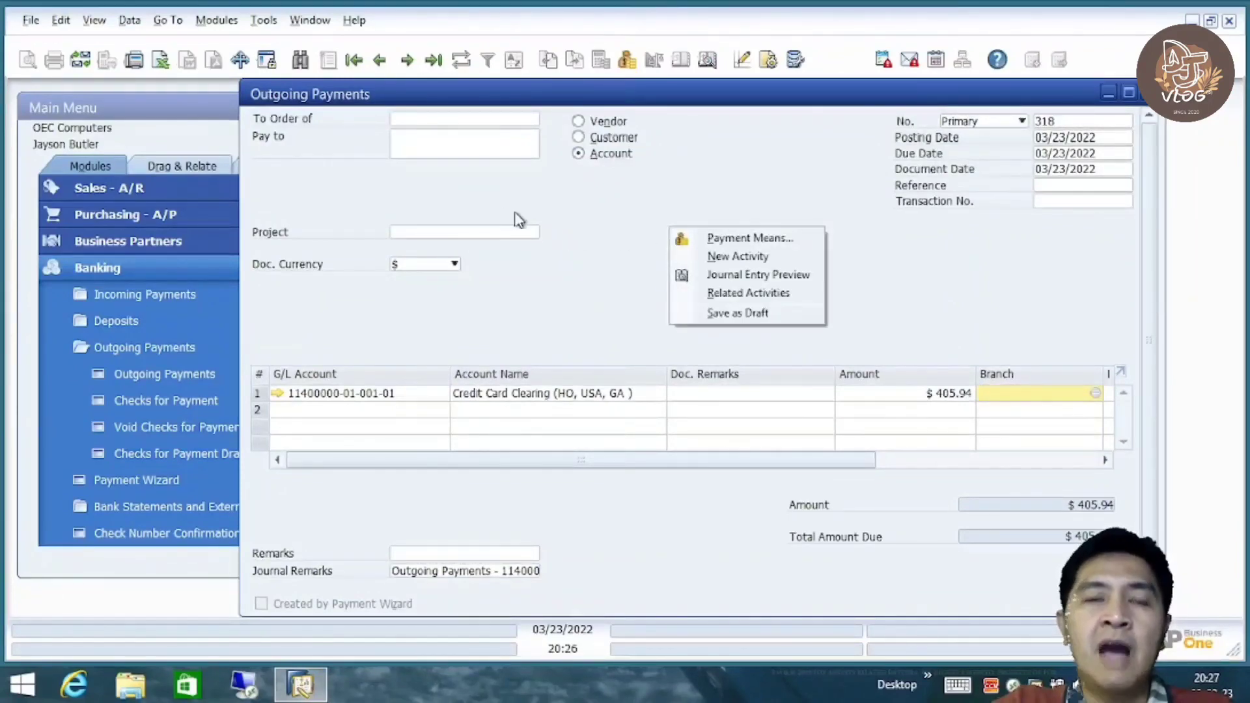
pyautogui.click(775, 240)
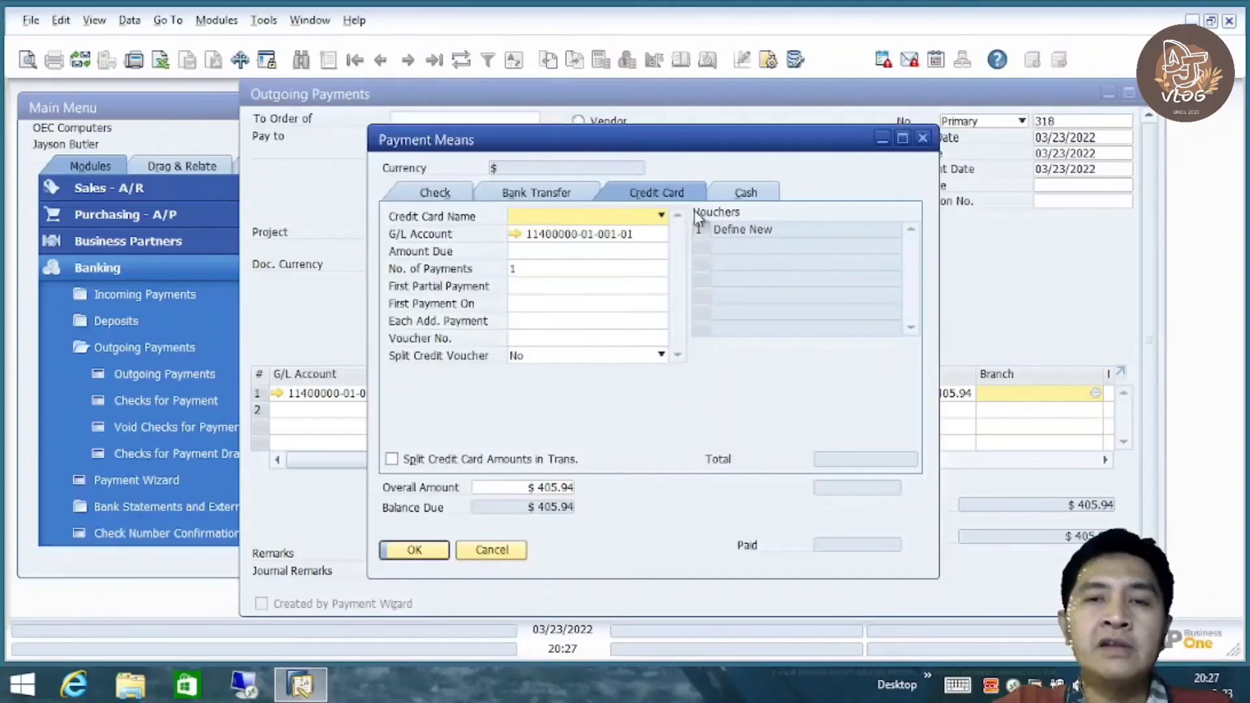
pyautogui.click(535, 195)
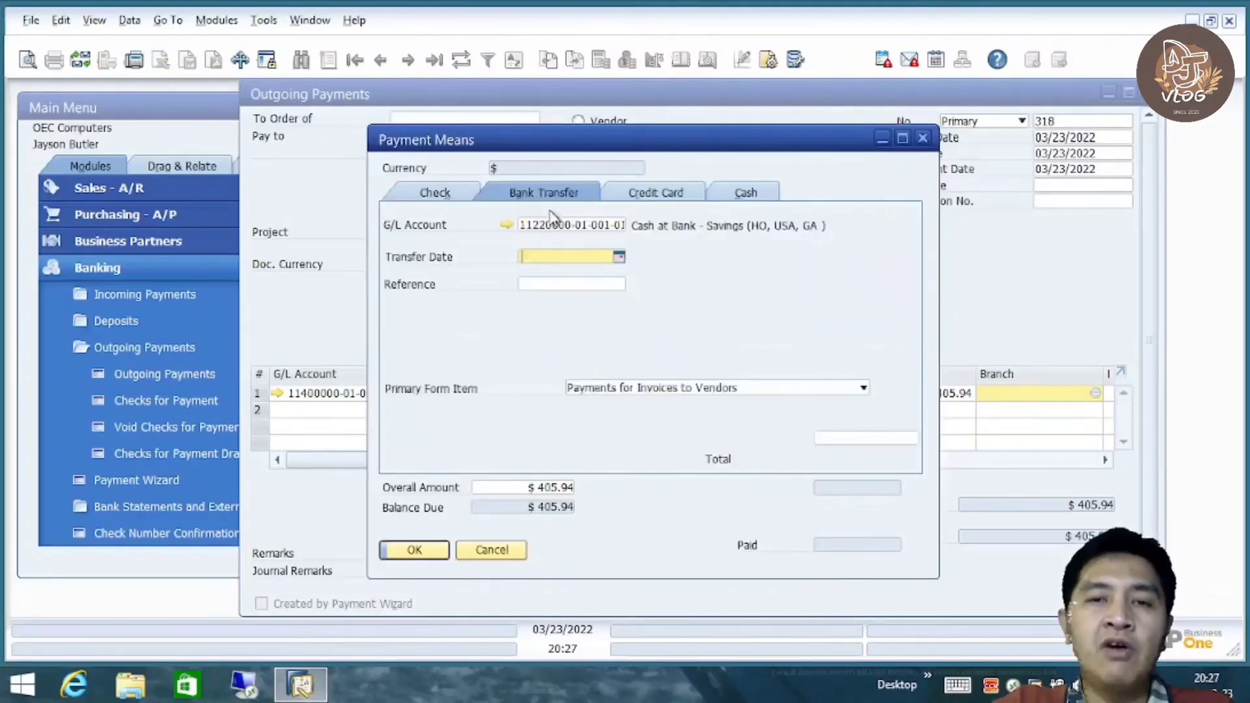
pyautogui.click(571, 283)
pyautogui.click(860, 439)
pyautogui.rightClick(864, 441)
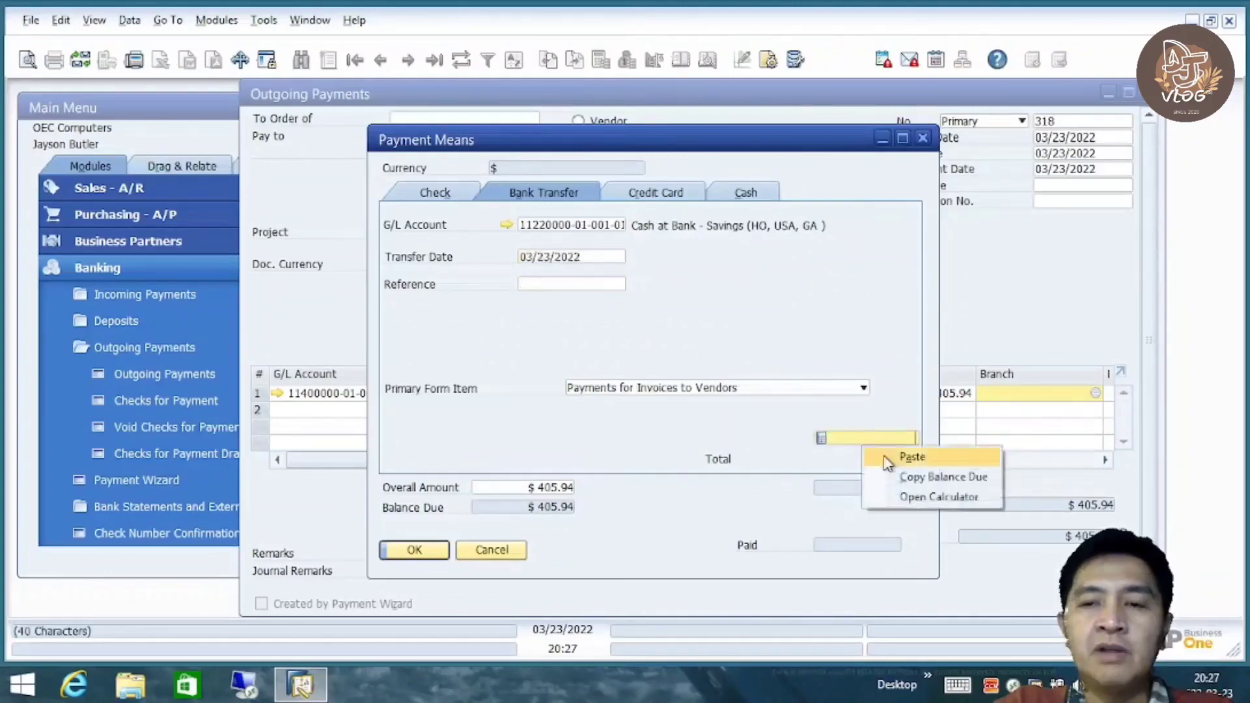
pyautogui.click(905, 477)
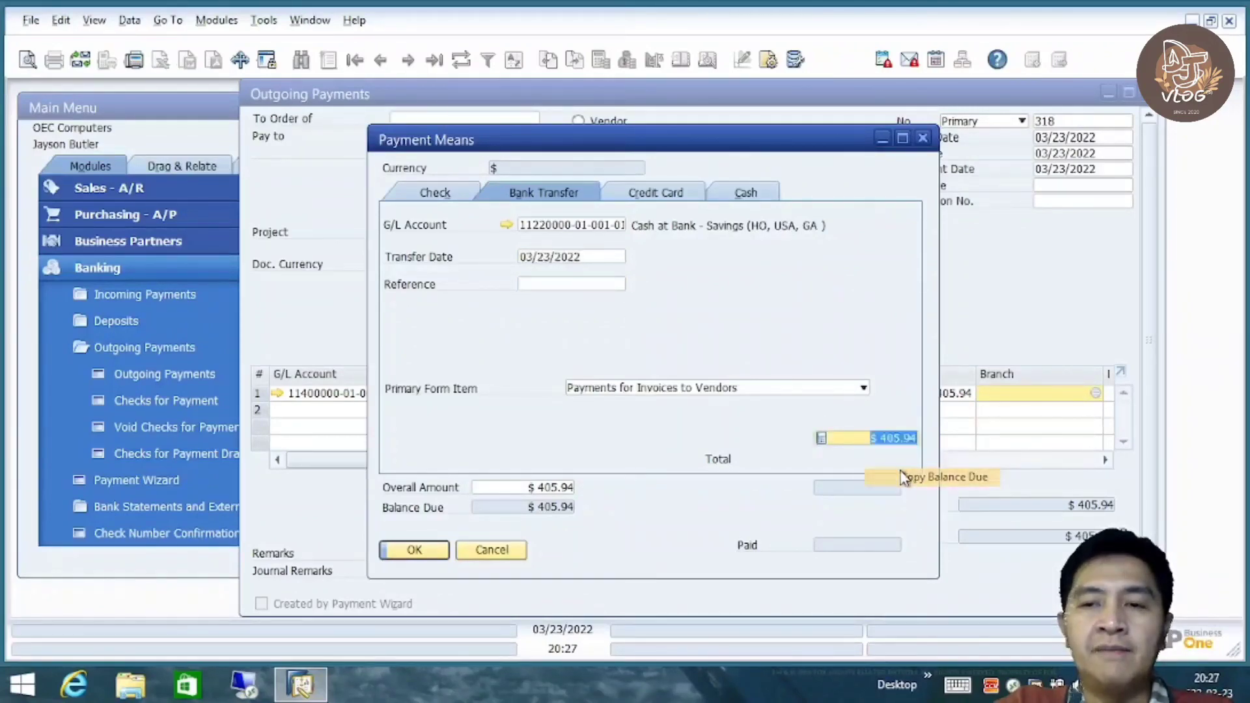
pyautogui.click(438, 555)
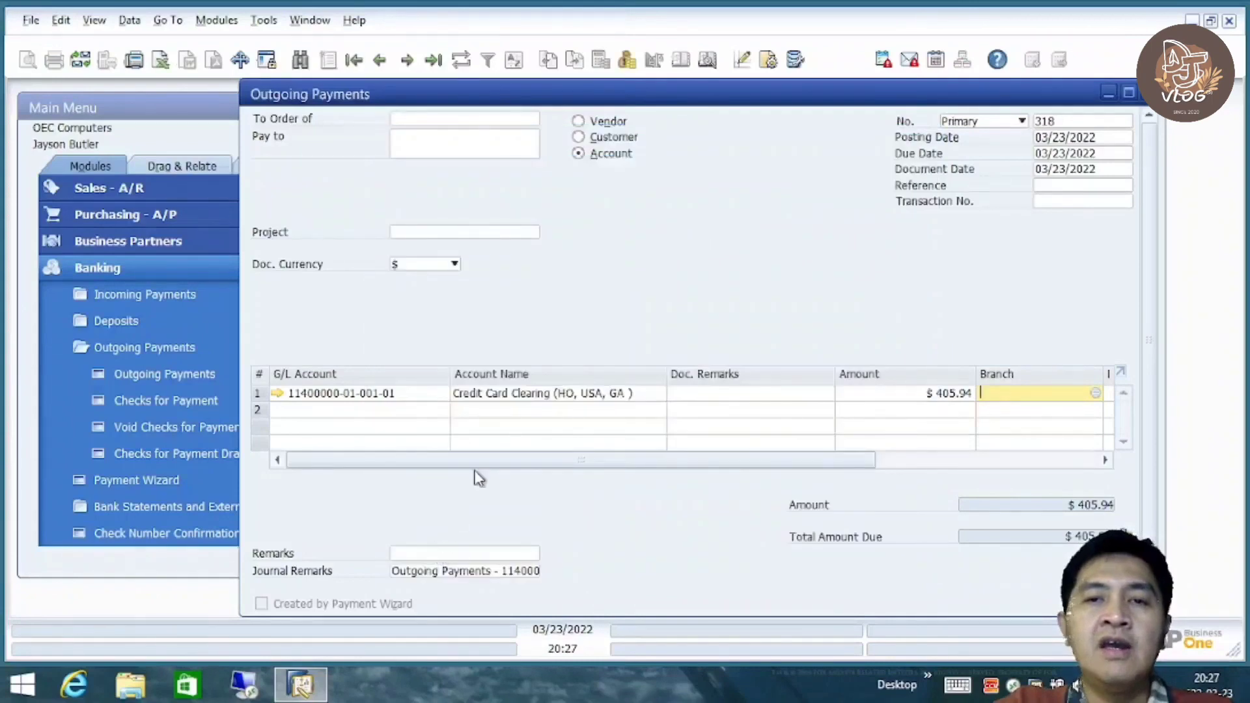
# Preview the payment's journal entry, then reset the unsaved form by switching to Customer
pyautogui.rightClick(658, 231)
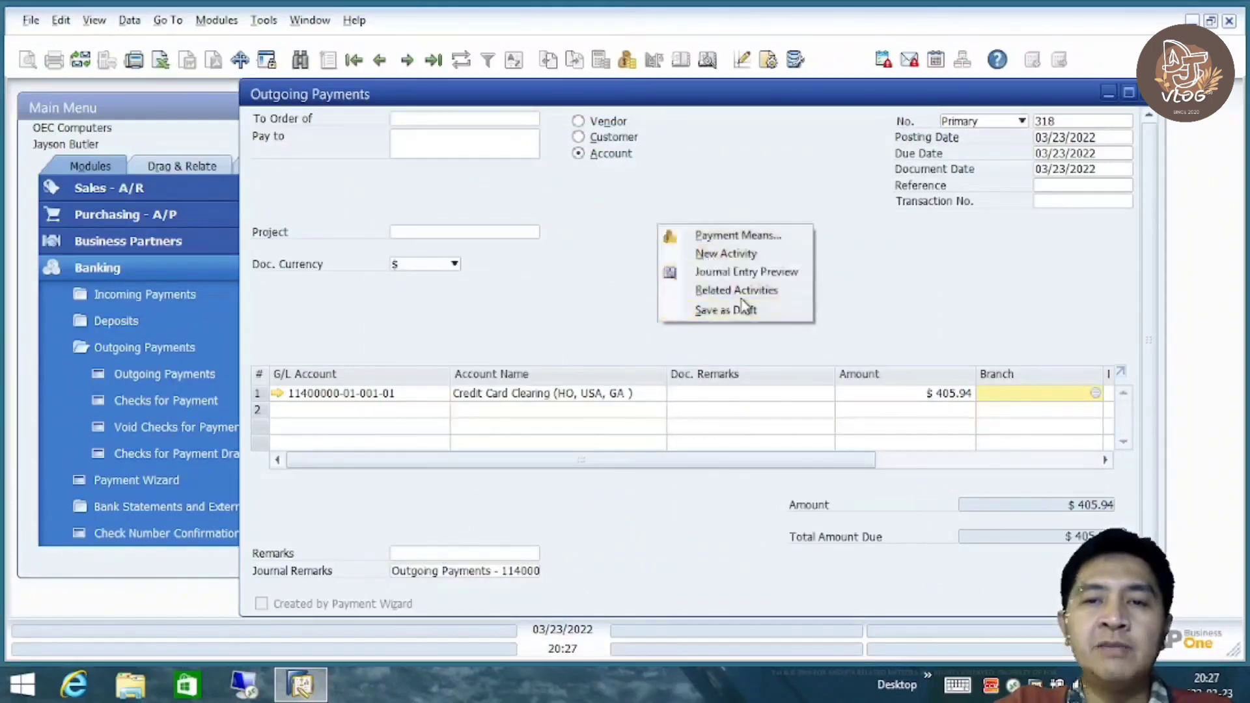
pyautogui.click(749, 274)
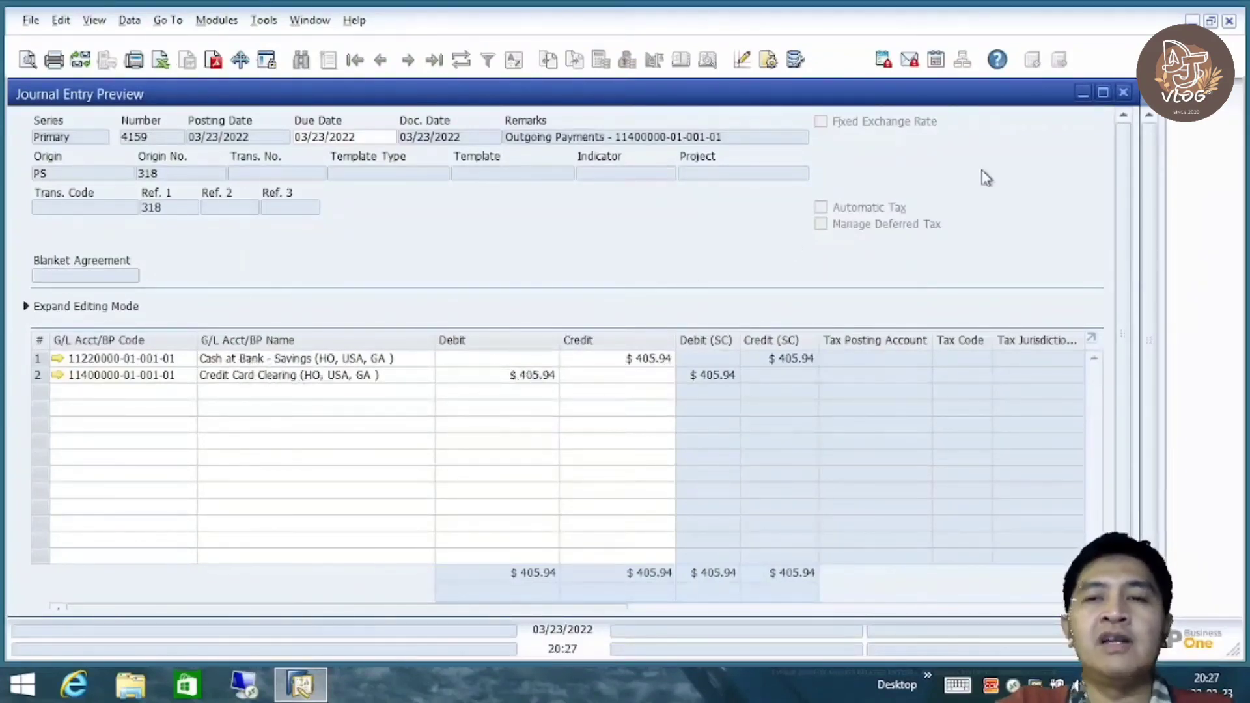
pyautogui.click(1123, 92)
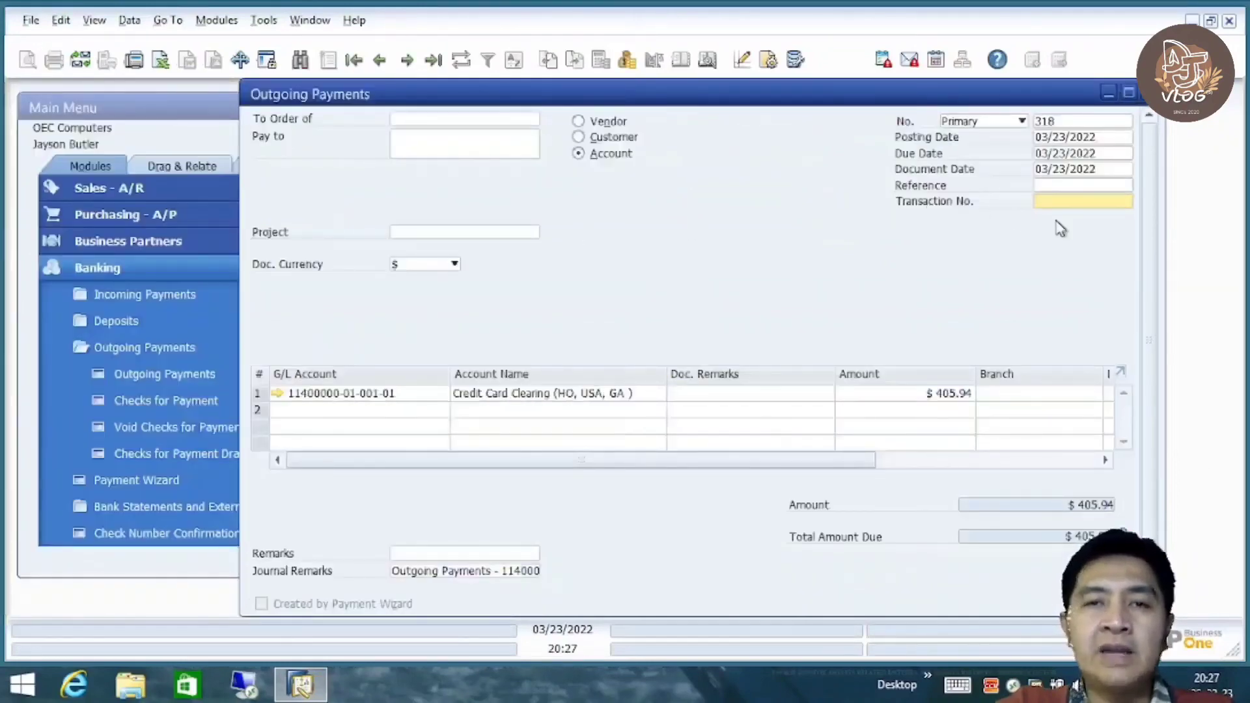
pyautogui.moveTo(1146, 280)
pyautogui.mouseDown()
pyautogui.moveTo(1154, 383)
pyautogui.moveTo(1147, 281)
pyautogui.mouseUp()
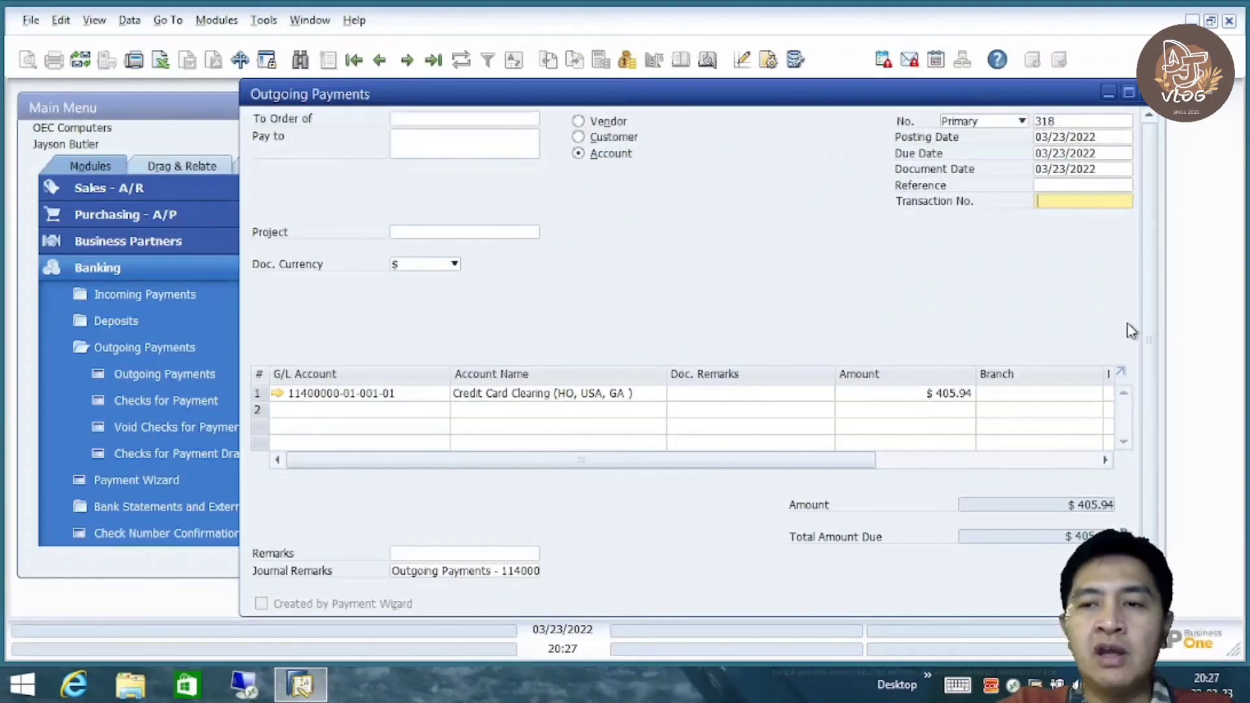
pyautogui.click(600, 139)
pyautogui.click(598, 154)
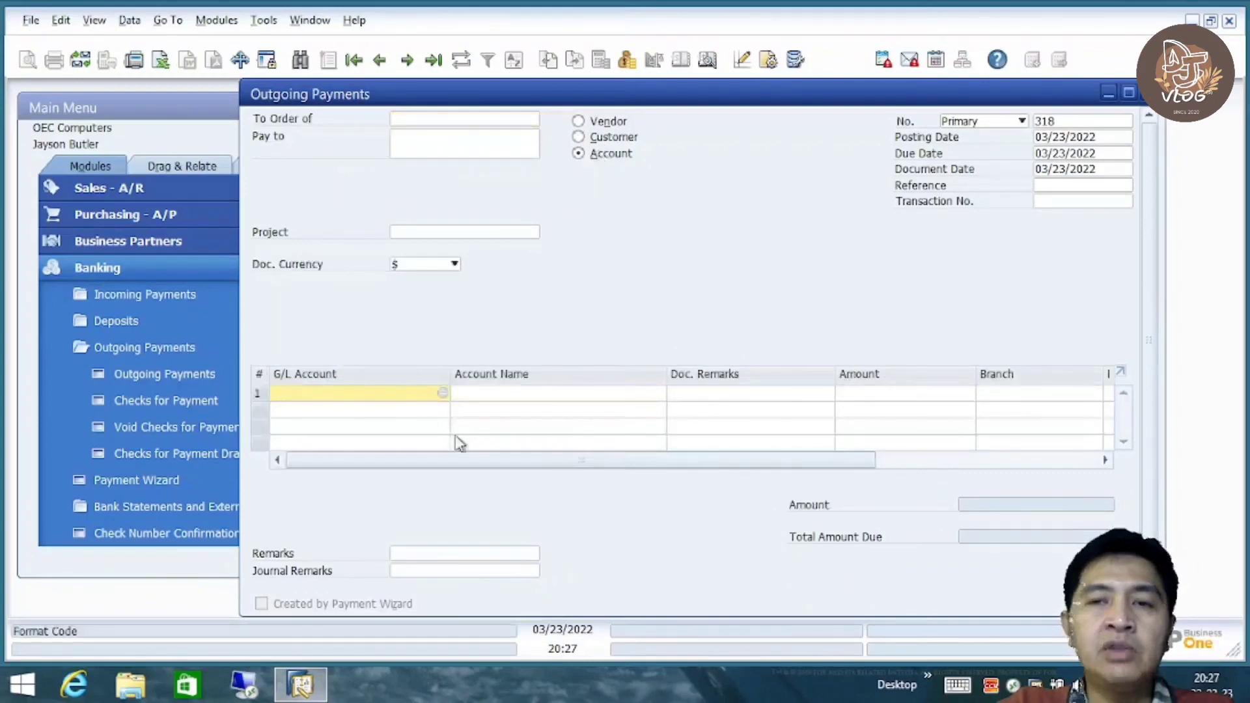
pyautogui.write('11400000-01-001-01')
pyautogui.press('Tab')
pyautogui.click(888, 392)
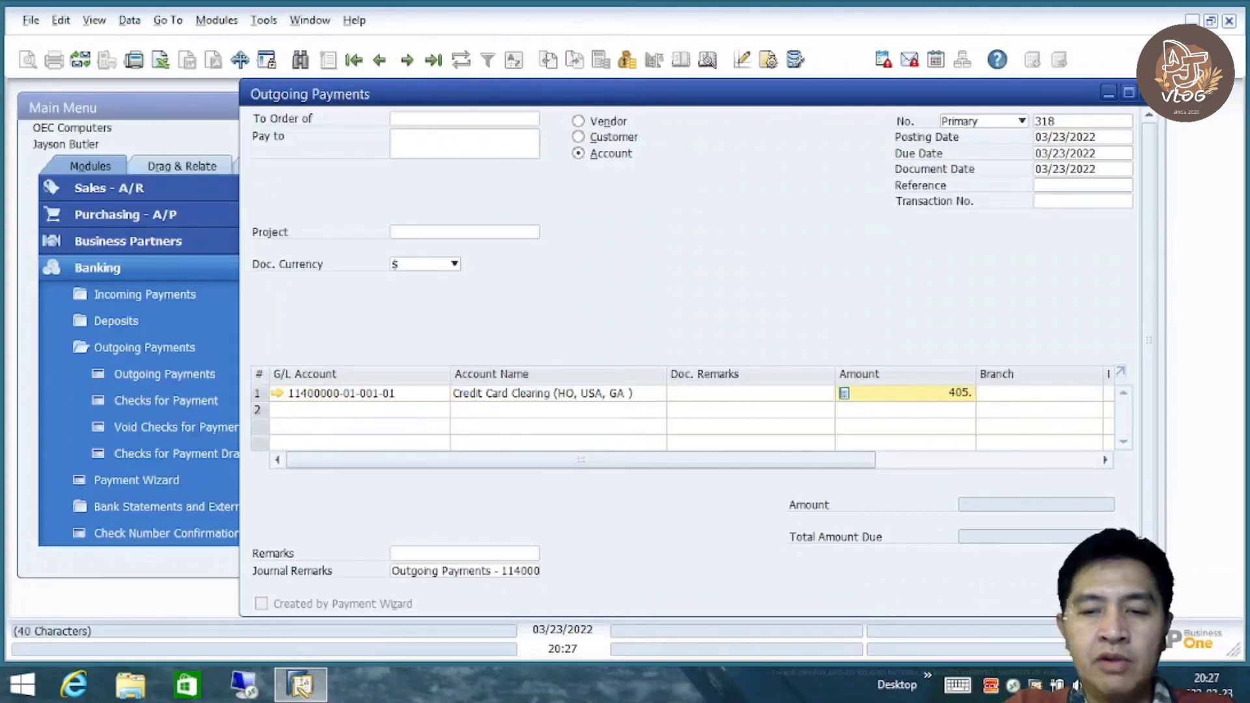
pyautogui.press('Tab')
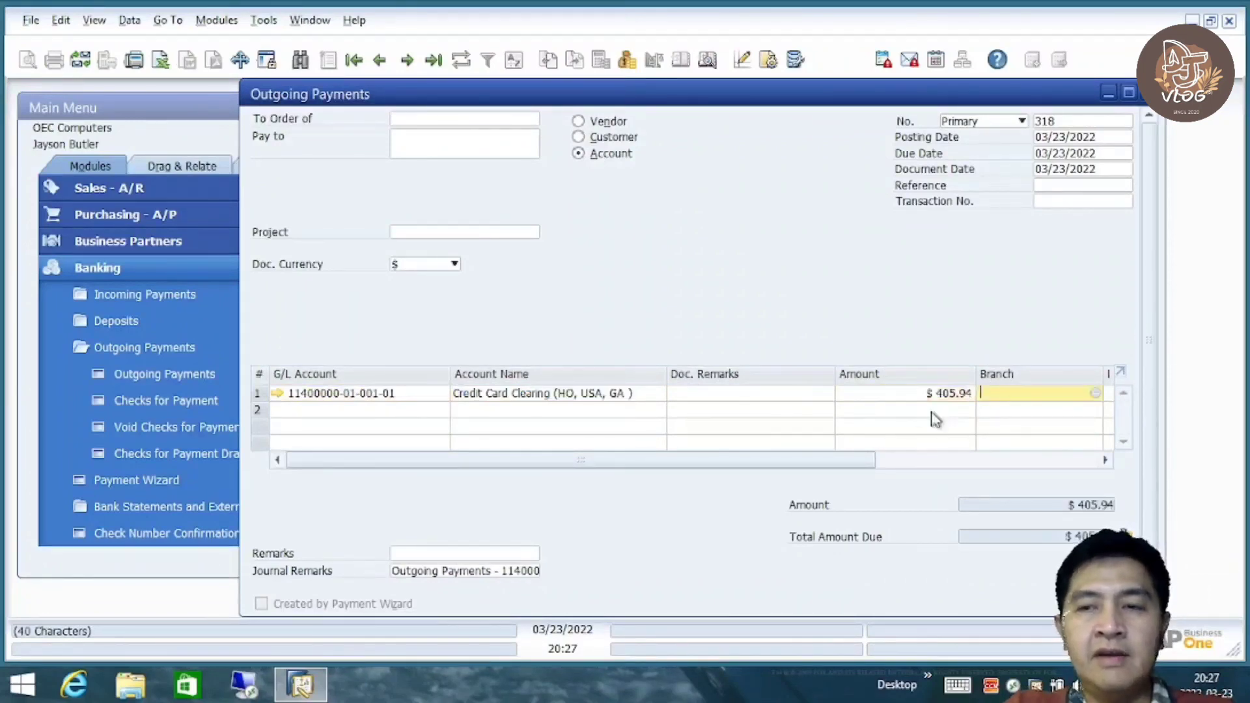
# Set payment means to a bank transfer dated today for the full balance due
pyautogui.rightClick(698, 282)
pyautogui.click(759, 288)
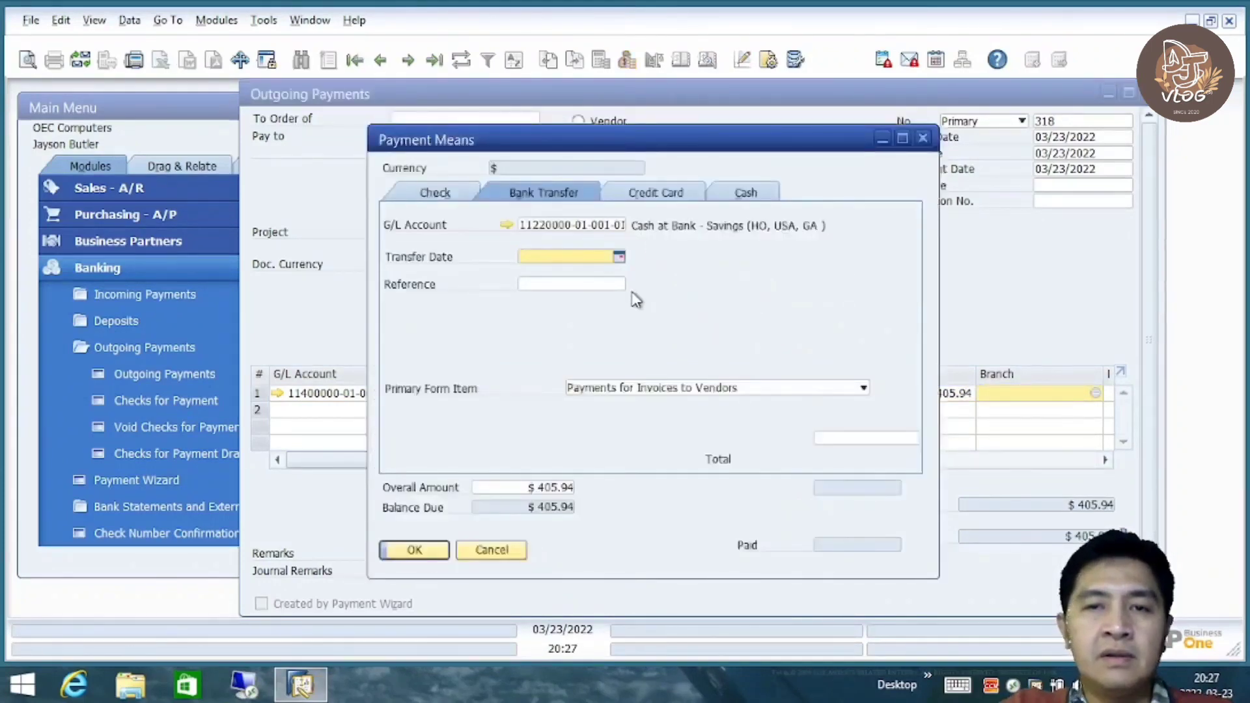
pyautogui.write('d')
pyautogui.press('Tab')
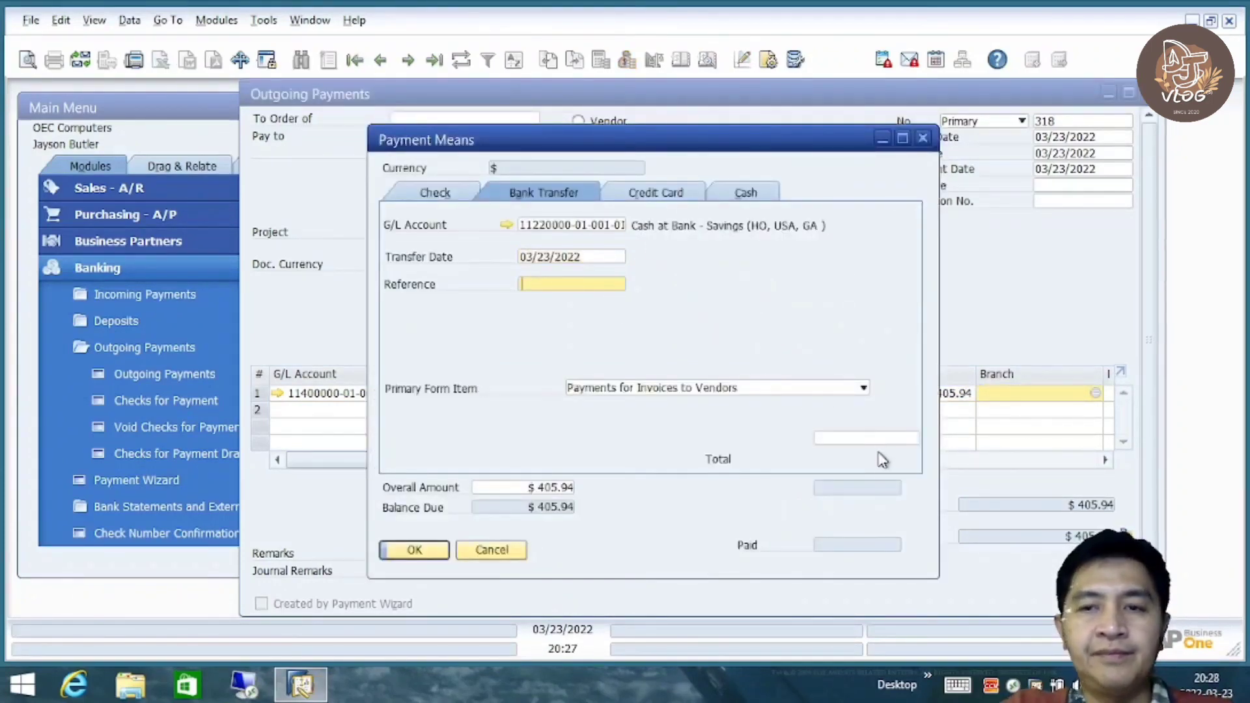
pyautogui.rightClick(879, 447)
pyautogui.click(932, 478)
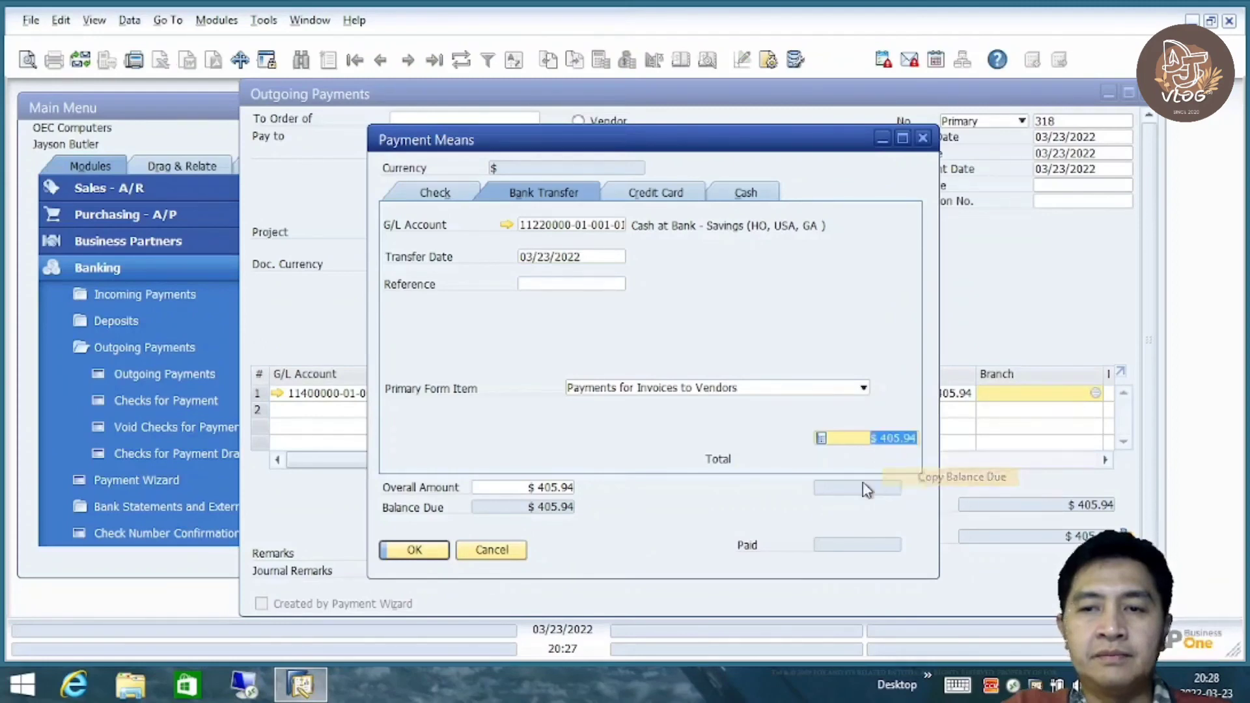
pyautogui.click(417, 551)
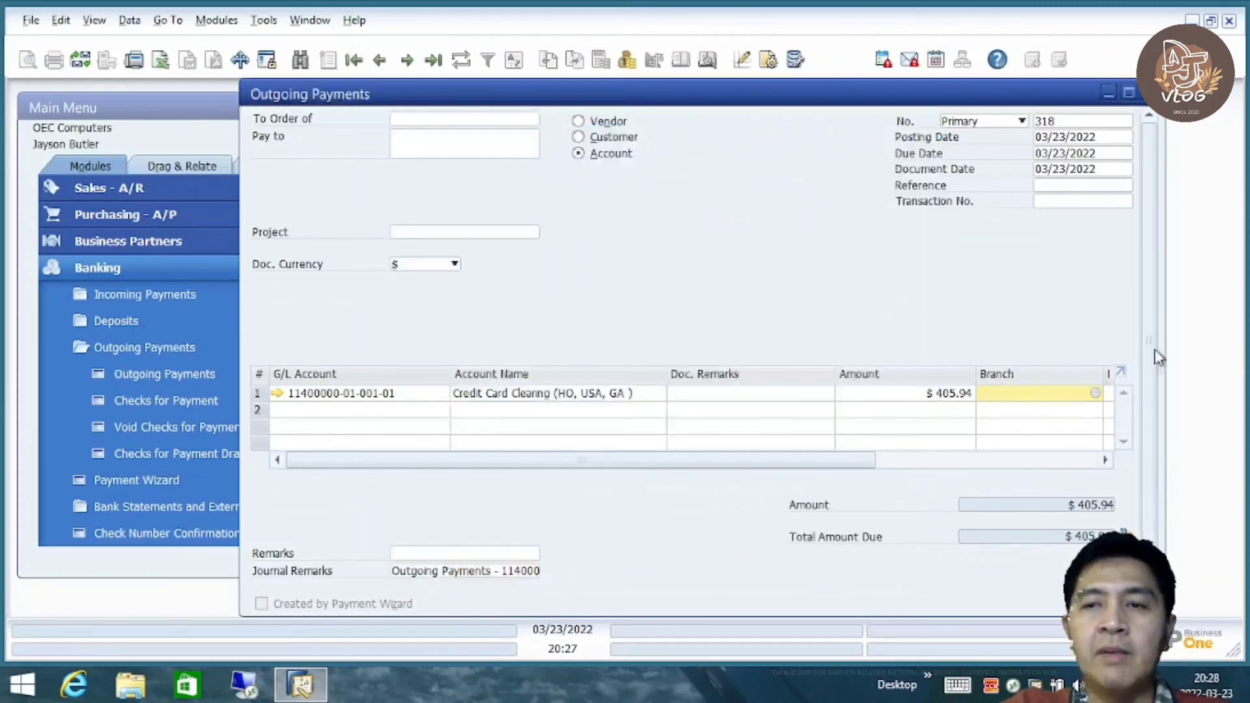
# Preview the journal entry this payment will create, then close the preview
pyautogui.scroll(-2, 1155, 356)
pyautogui.rightClick(822, 218)
pyautogui.click(840, 251)
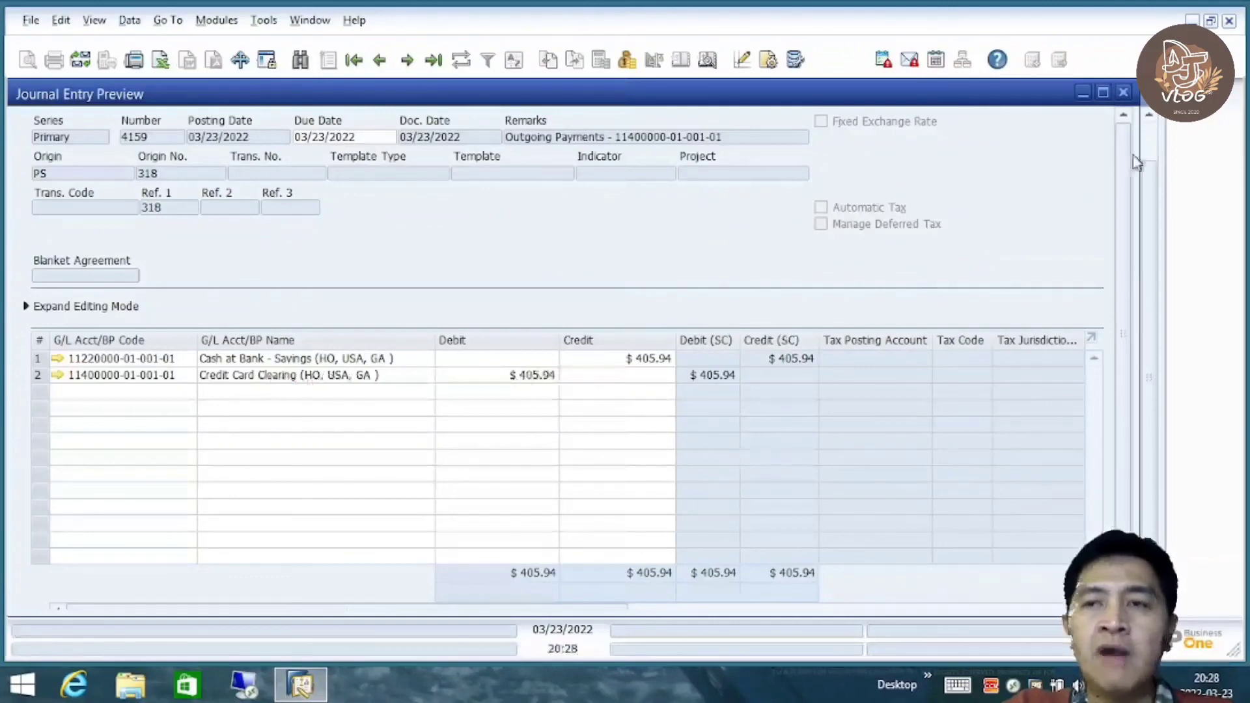
pyautogui.click(1124, 92)
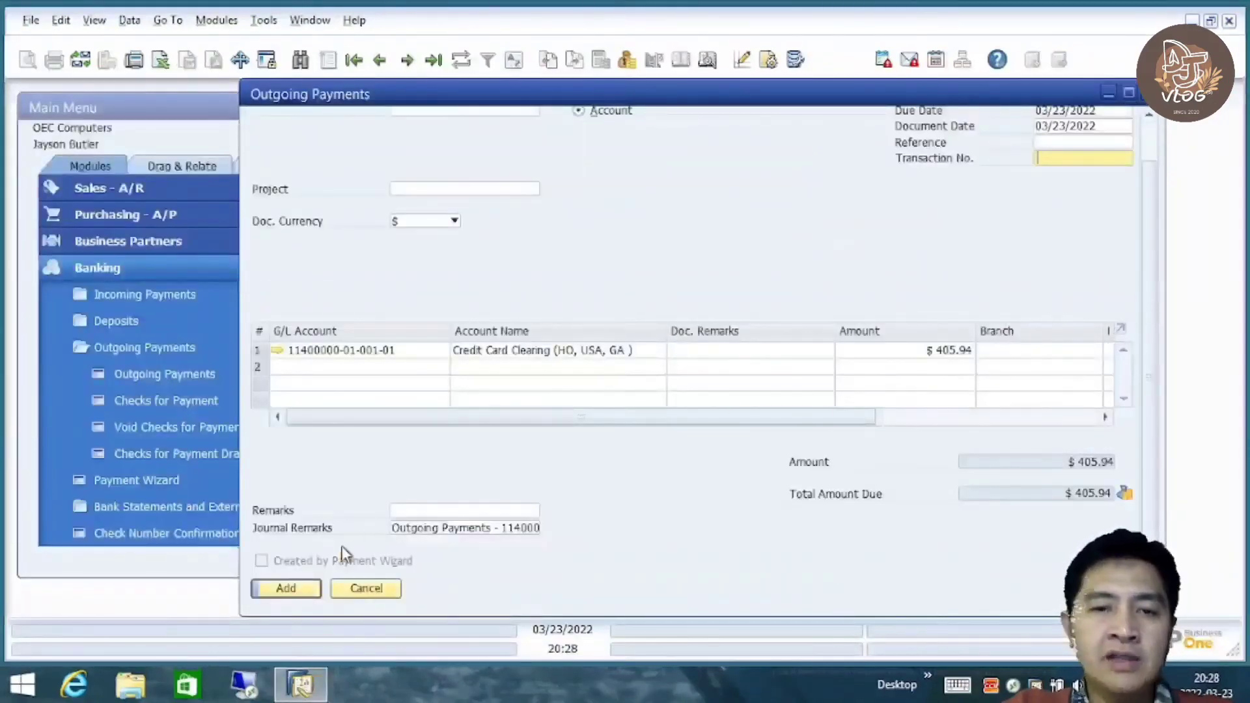
# Add the outgoing payment permanently and reopen payment No. 318
pyautogui.click(296, 593)
pyautogui.click(417, 368)
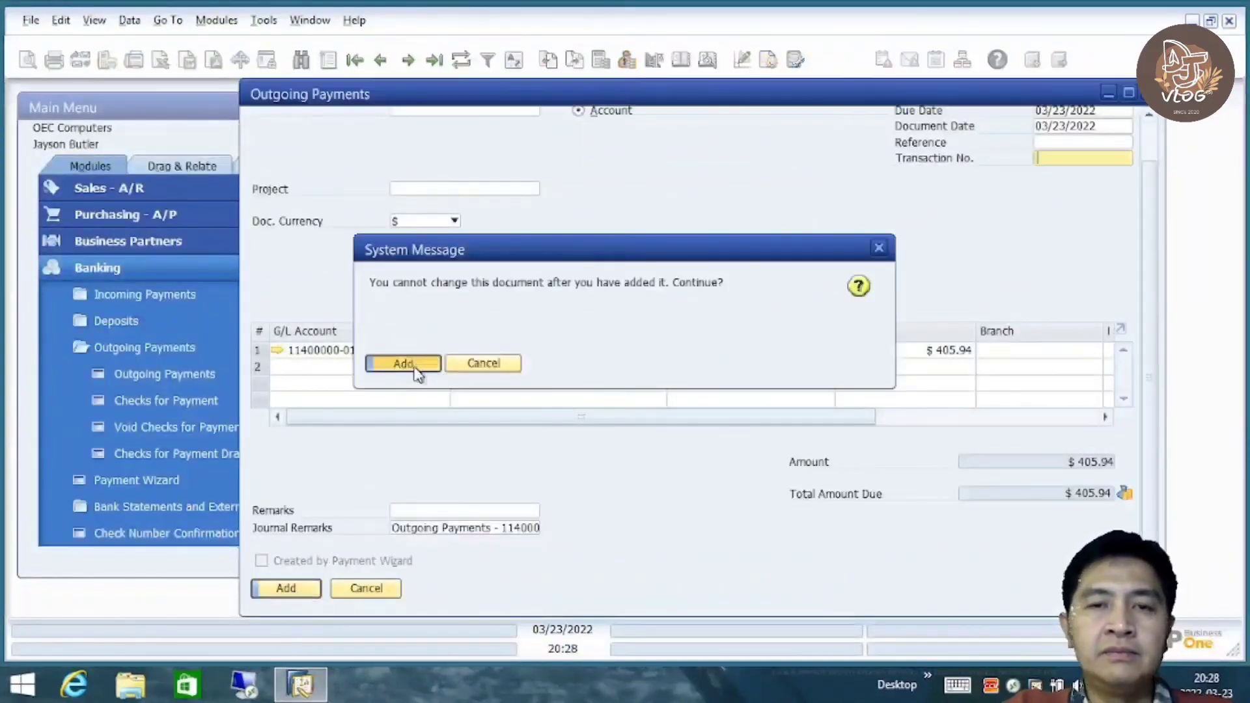
pyautogui.click(431, 65)
pyautogui.moveTo(1155, 365); pyautogui.dragTo(1141, 226)
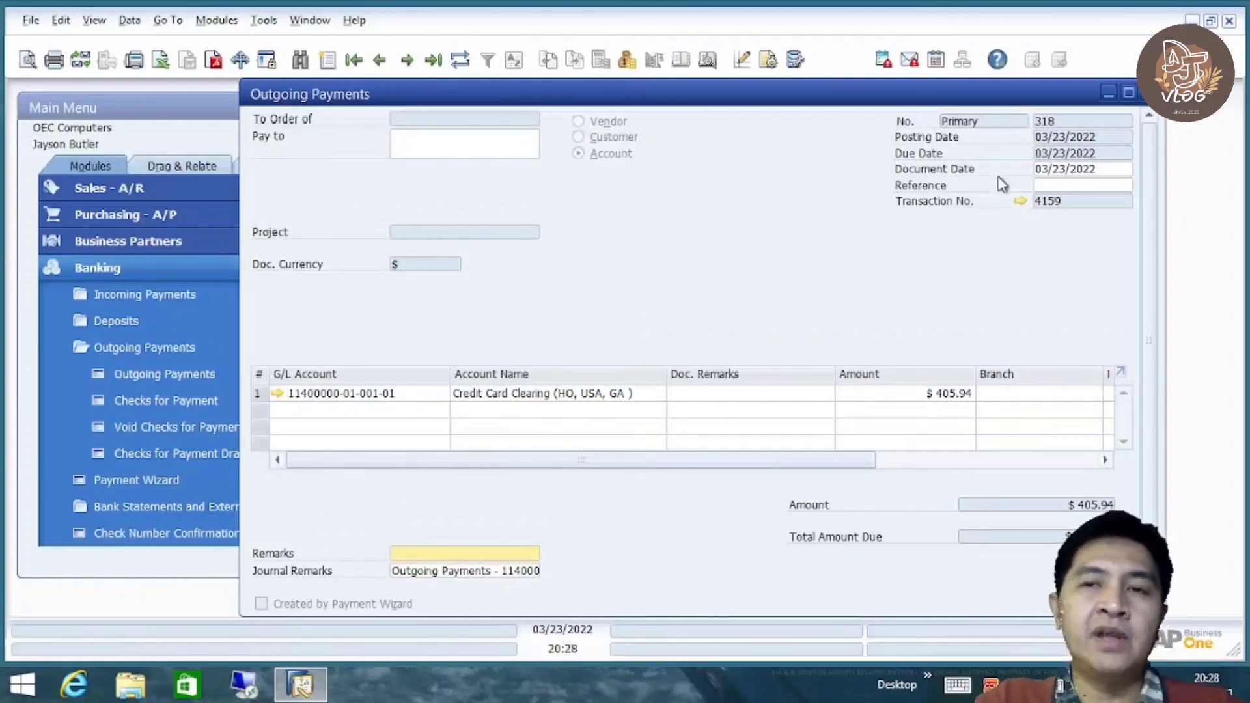
# Close Outgoing Payments and start a new journal entry from Financials
pyautogui.click(1149, 93)
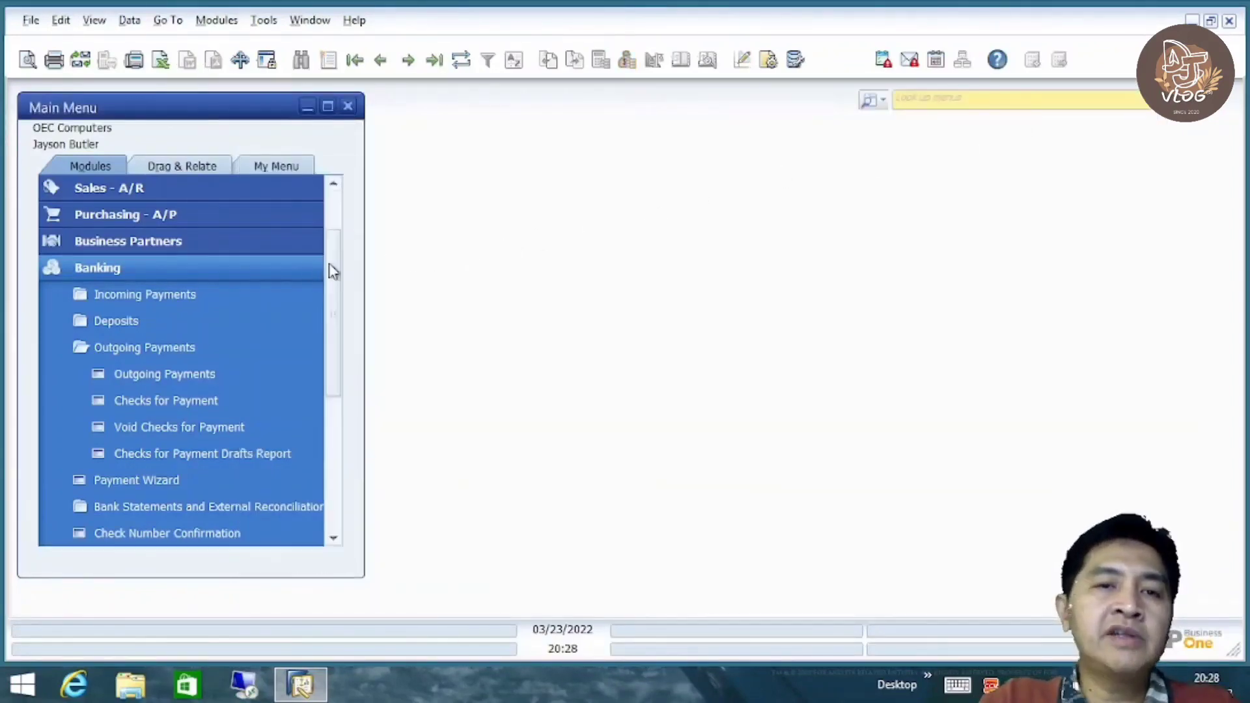
pyautogui.click(264, 266)
pyautogui.click(224, 214)
pyautogui.click(221, 215)
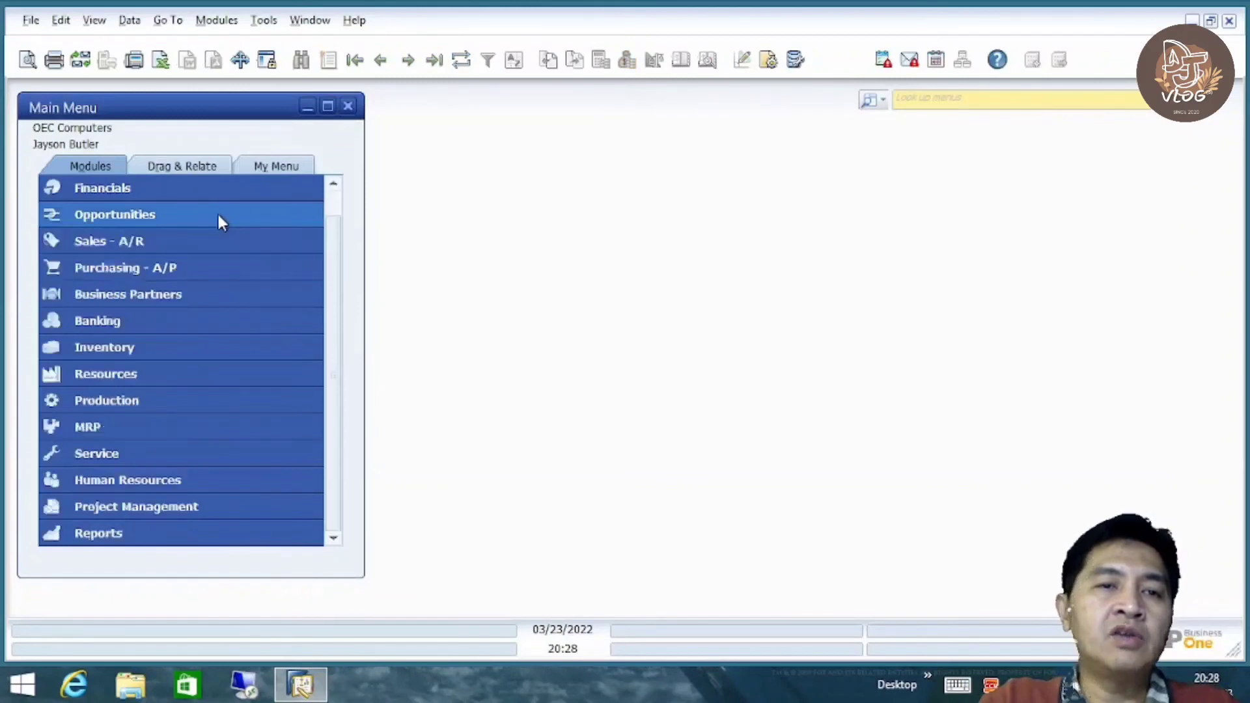
pyautogui.click(204, 190)
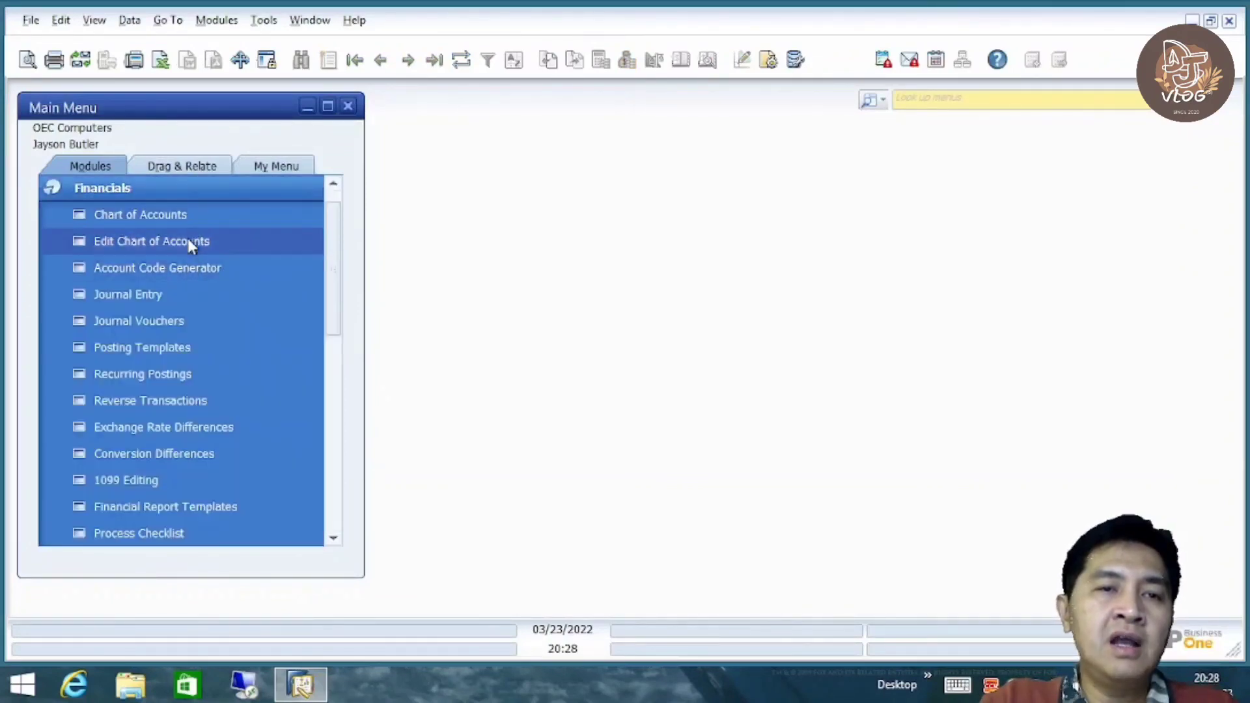
pyautogui.click(182, 294)
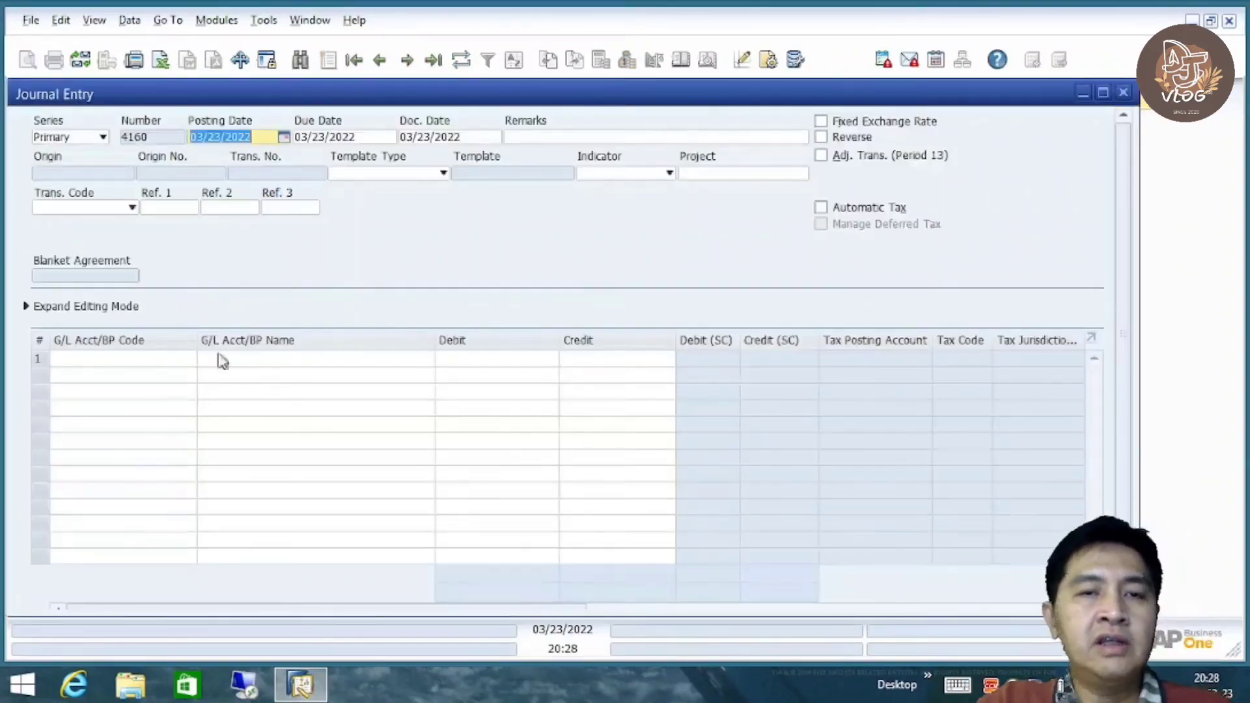
# Set line 1 to Credit Card Clearing and line 2 to Cash at Bank - Savings
pyautogui.click(118, 361)
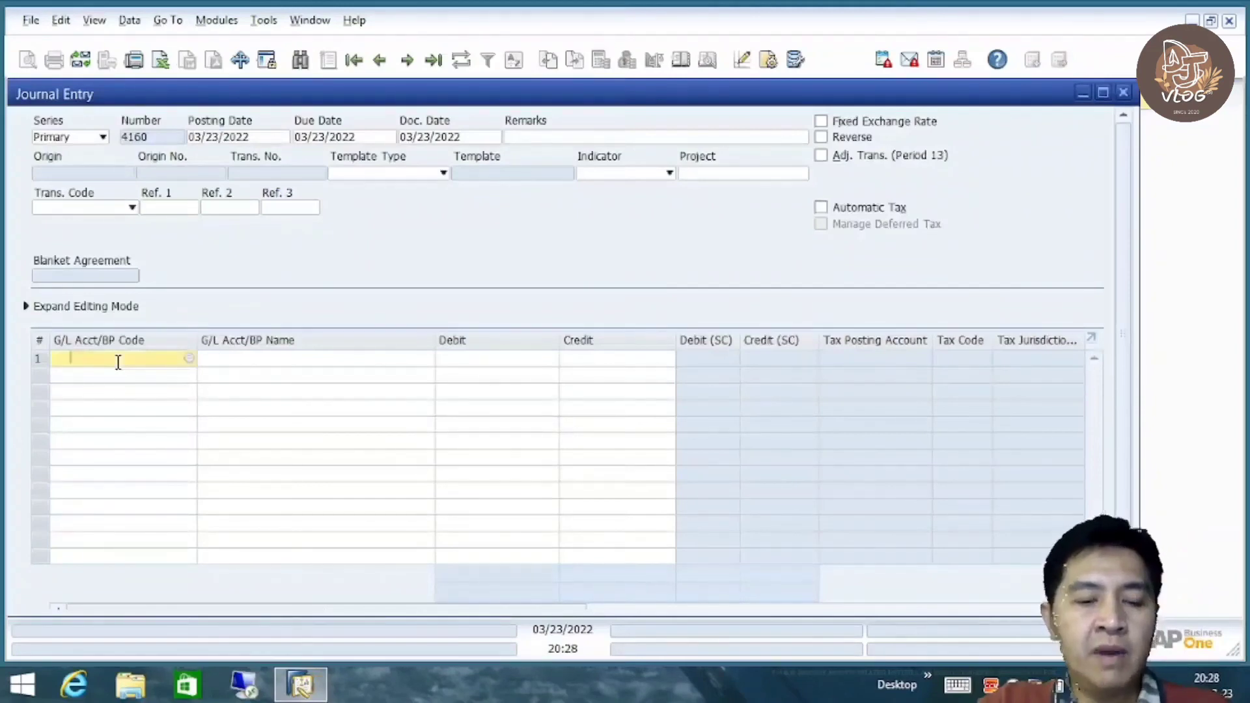
pyautogui.hotkey('ctrl', 'v')
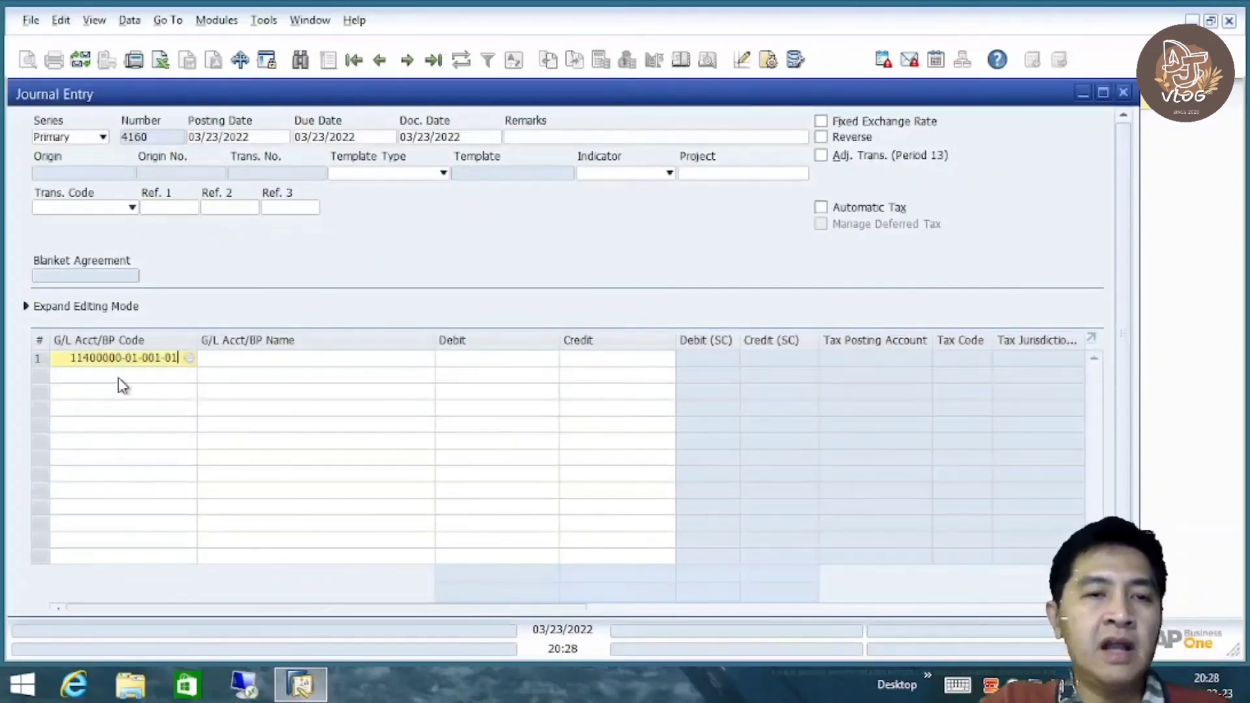
pyautogui.press('Tab')
pyautogui.click(118, 377)
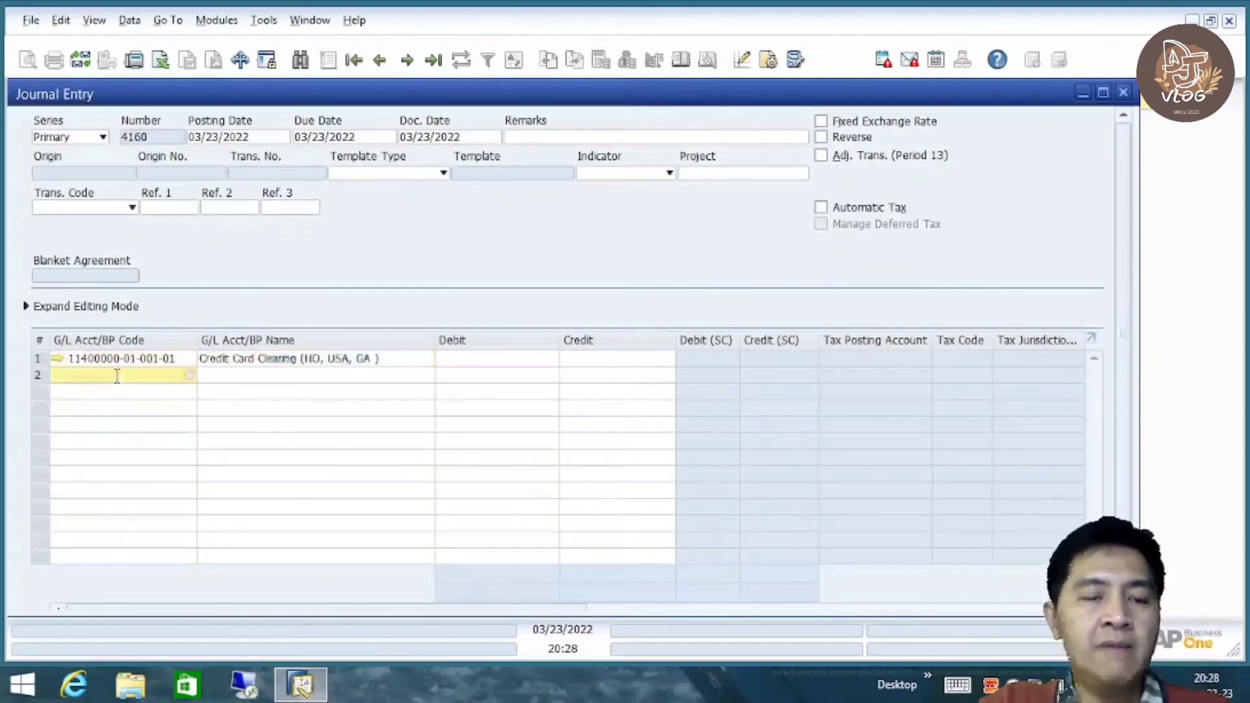
pyautogui.press('Tab')
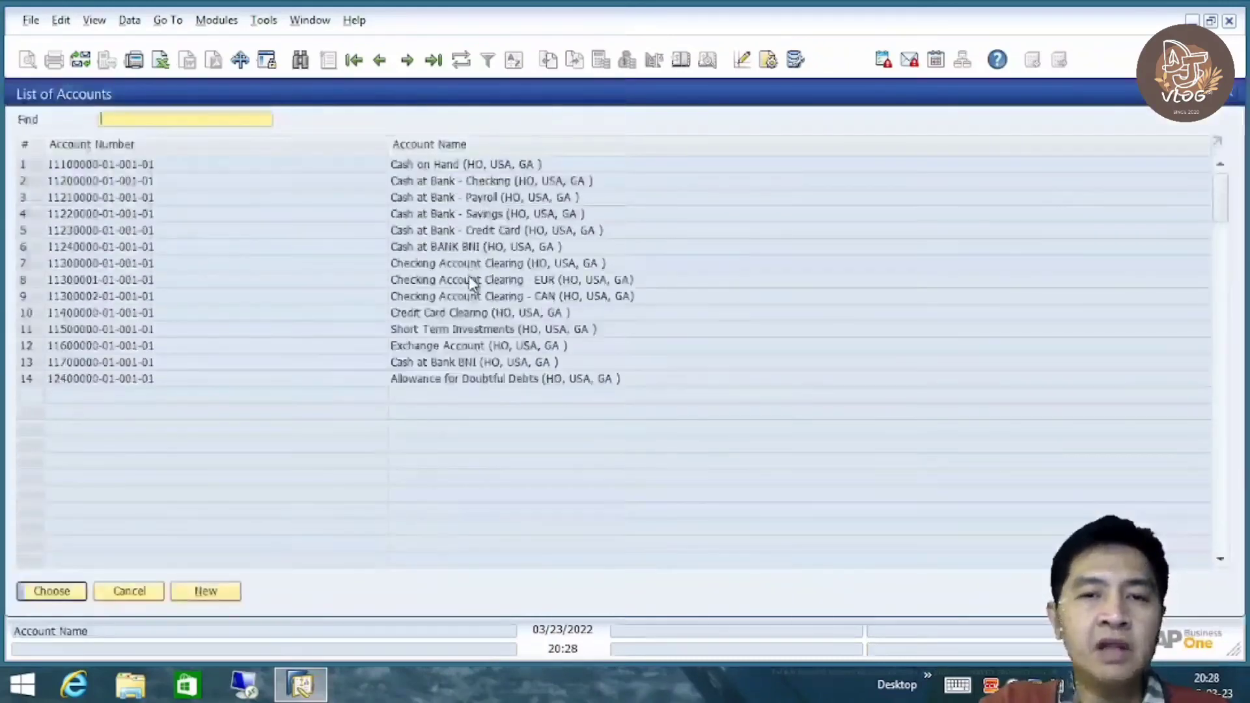
pyautogui.click(497, 217)
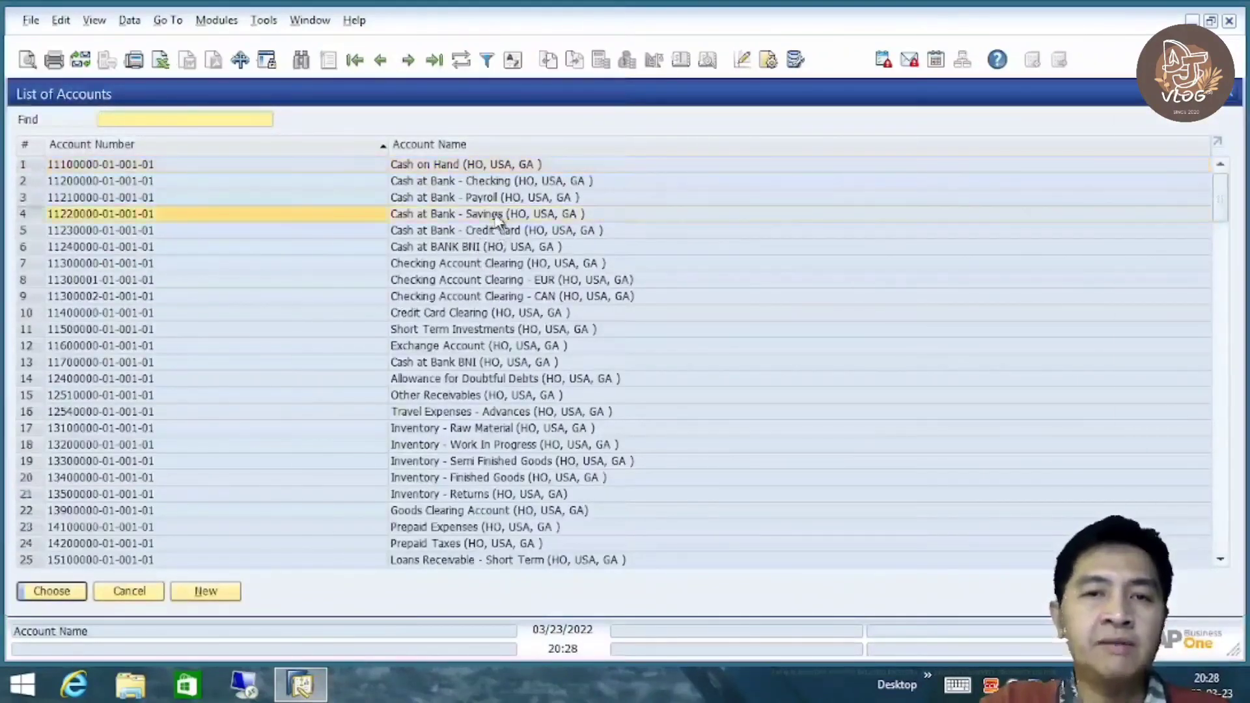
pyautogui.doubleClick(496, 217)
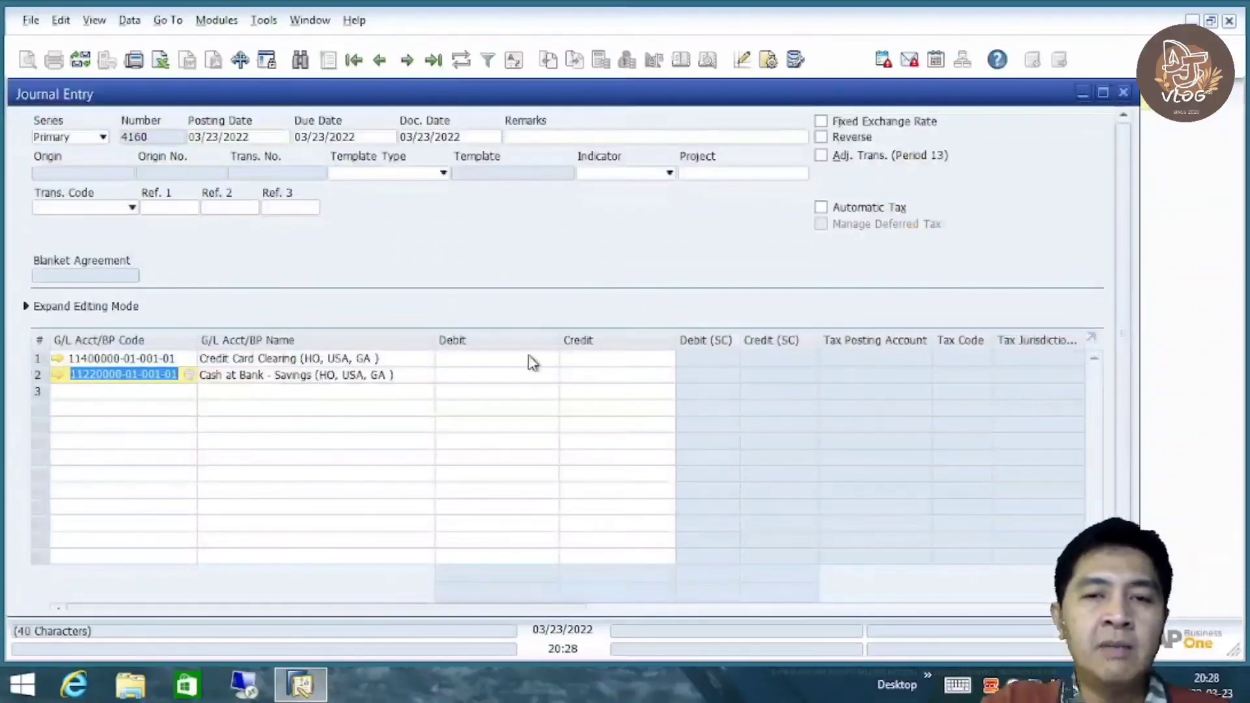
# Credit line 2 with 405.94 and debit line 1 with the balancing 405.94
pyautogui.click(593, 377)
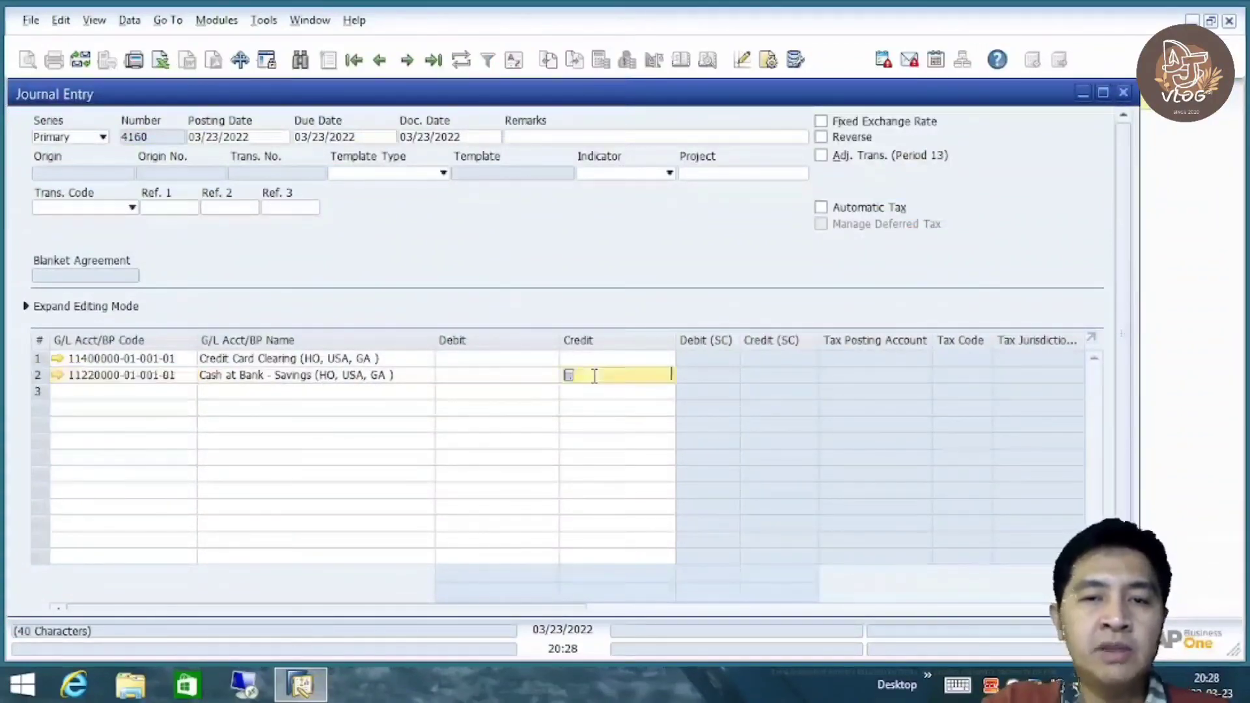
pyautogui.write('405.94')
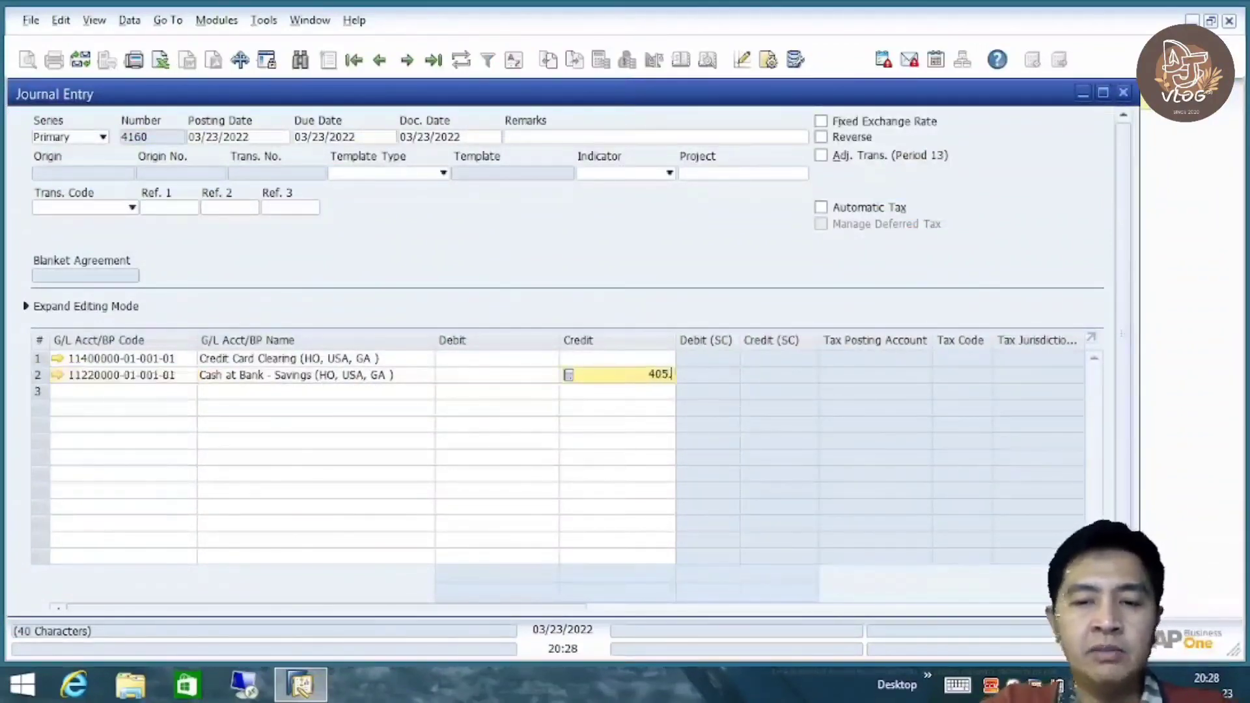
pyautogui.click(524, 359)
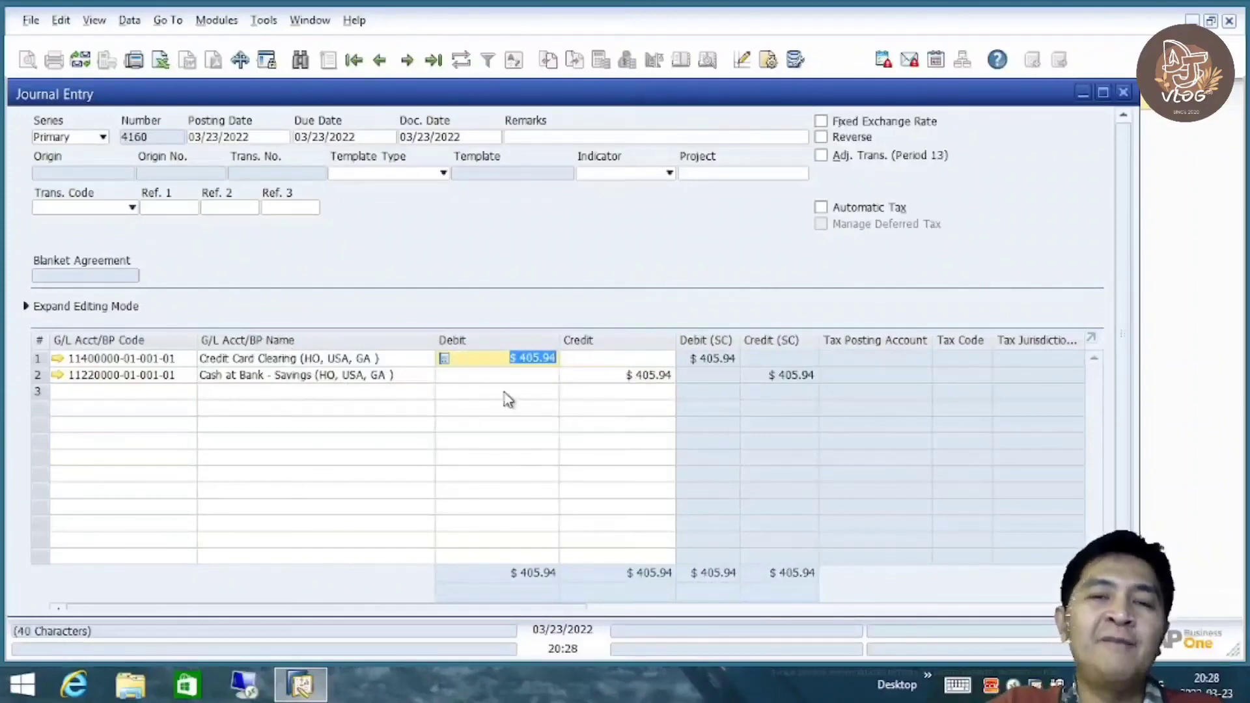
pyautogui.scroll(-1, 1126, 416)
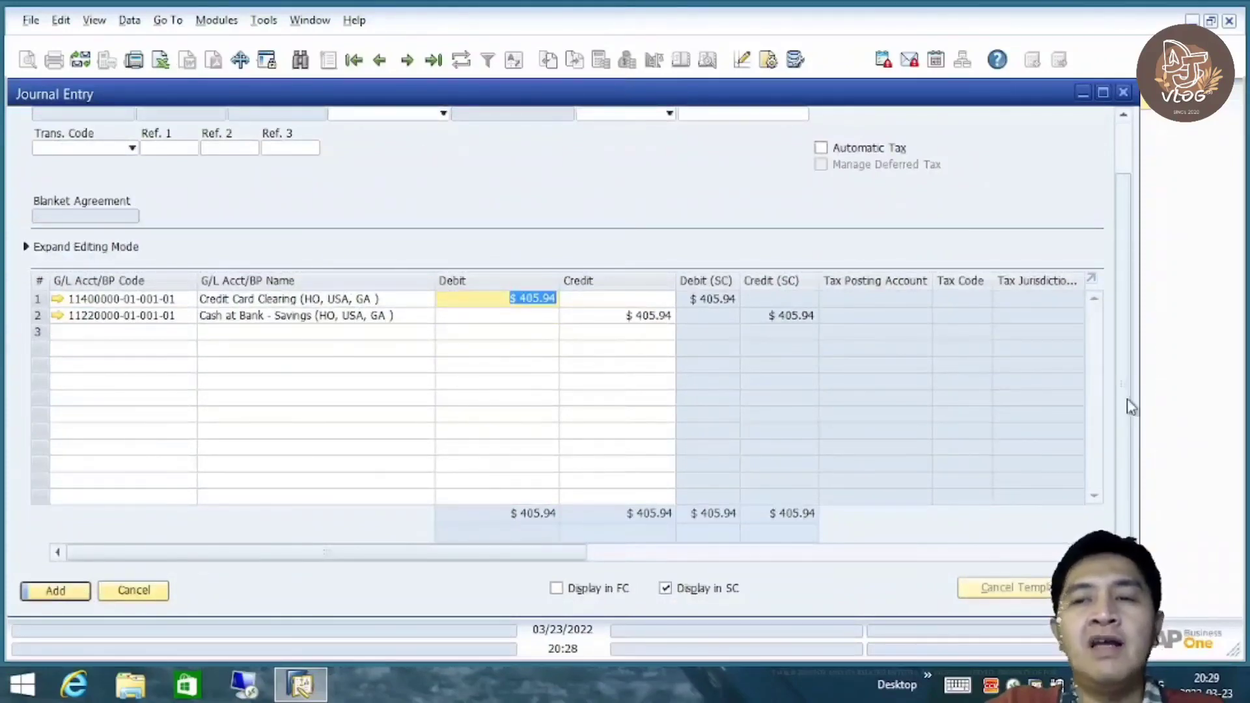
pyautogui.scroll(1, 1129, 365)
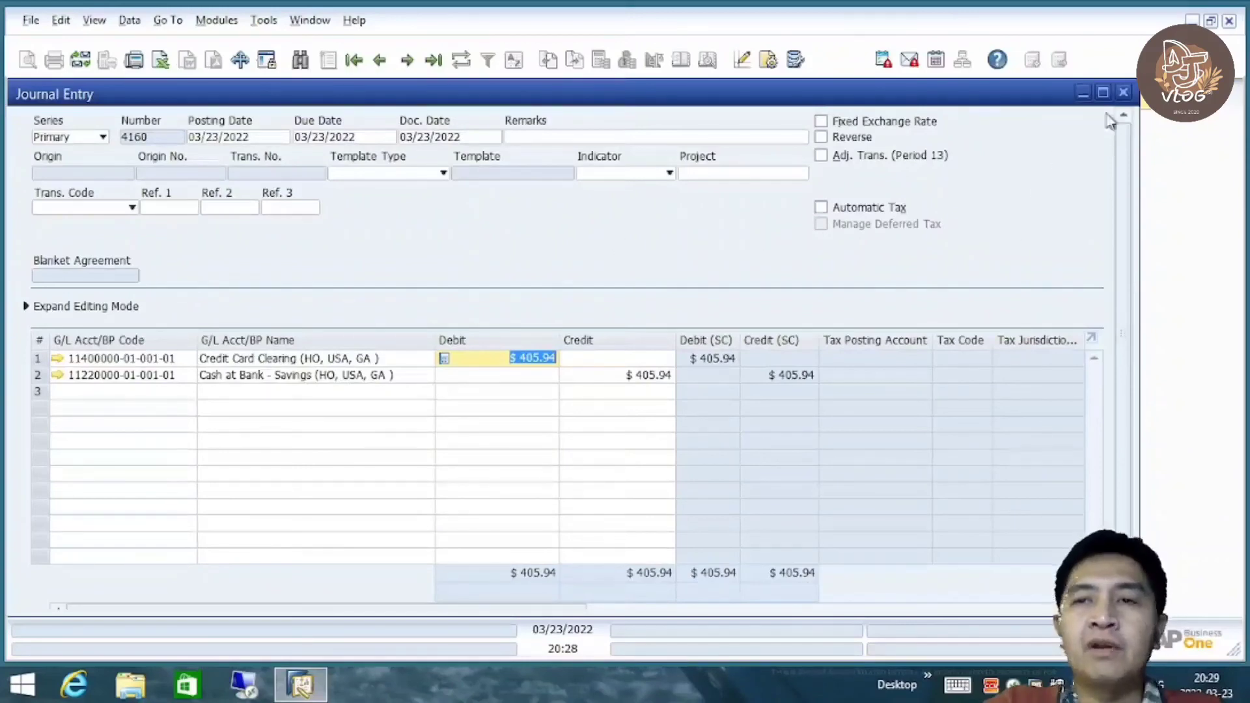
# Discard the journal entry without saving and collapse the Financials menu
pyautogui.click(1123, 92)
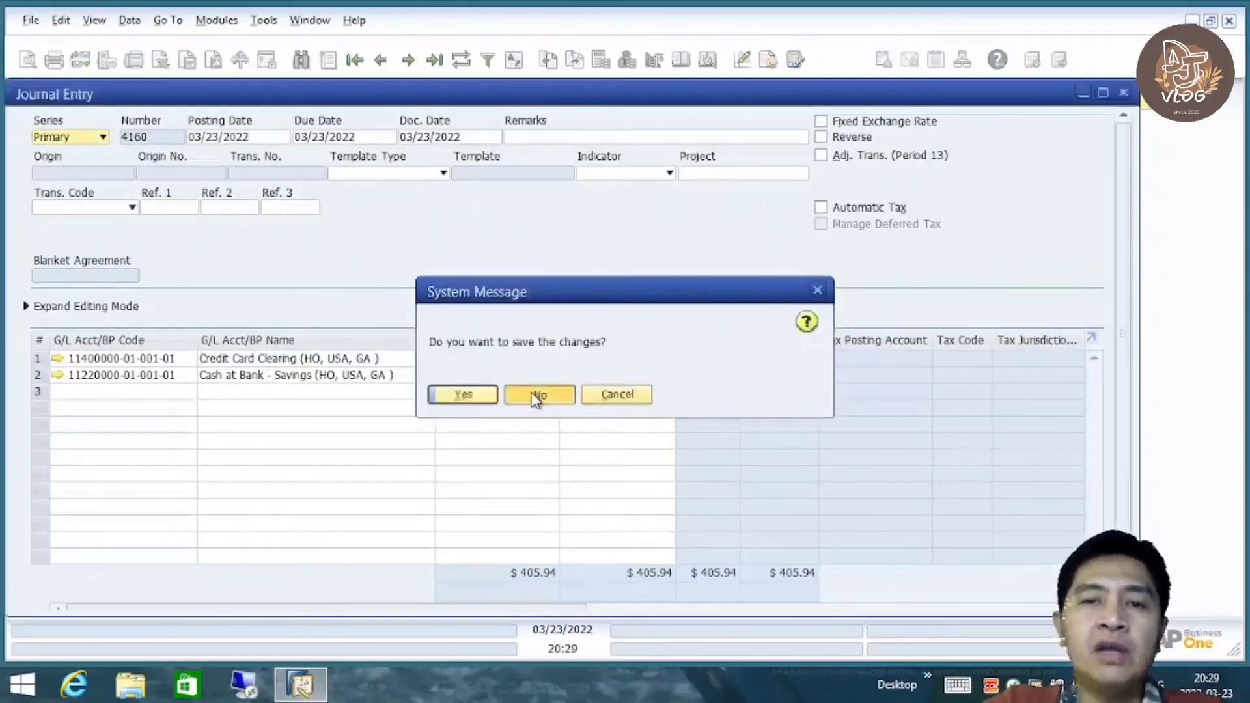
pyautogui.click(536, 398)
pyautogui.scroll(-1, 338, 280)
pyautogui.scroll(-3, 339, 291)
pyautogui.scroll(4, 335, 319)
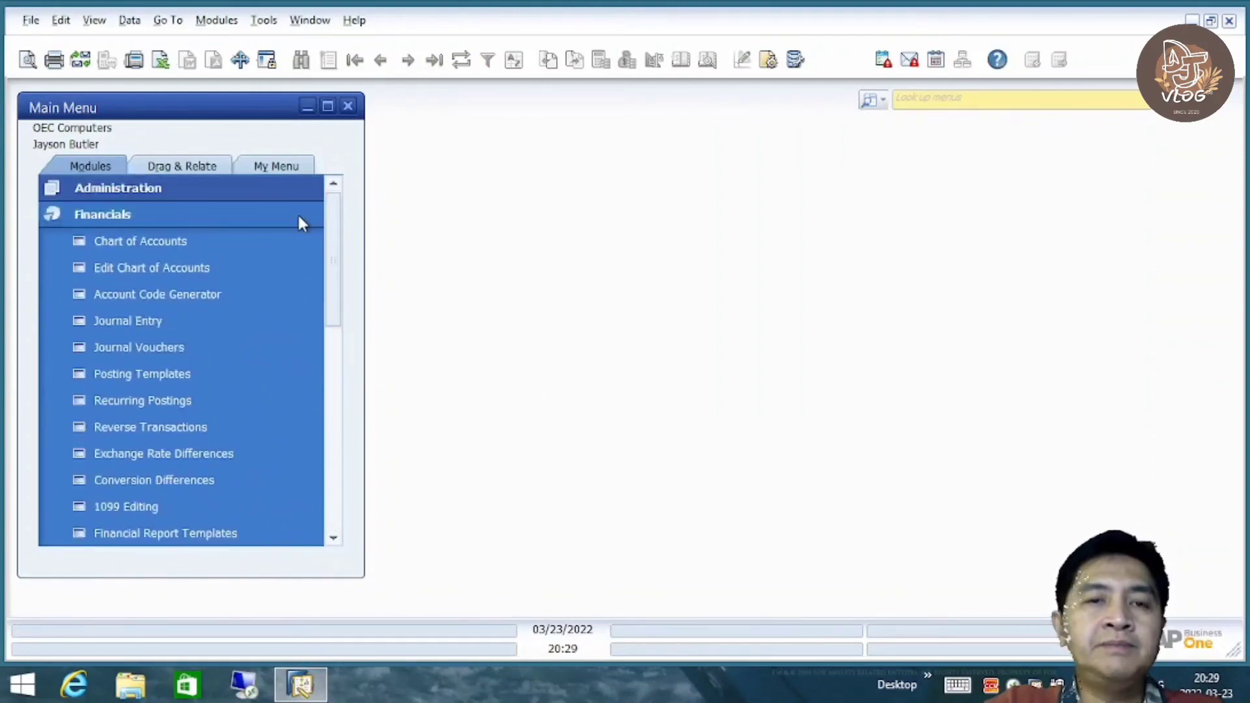
pyautogui.click(300, 223)
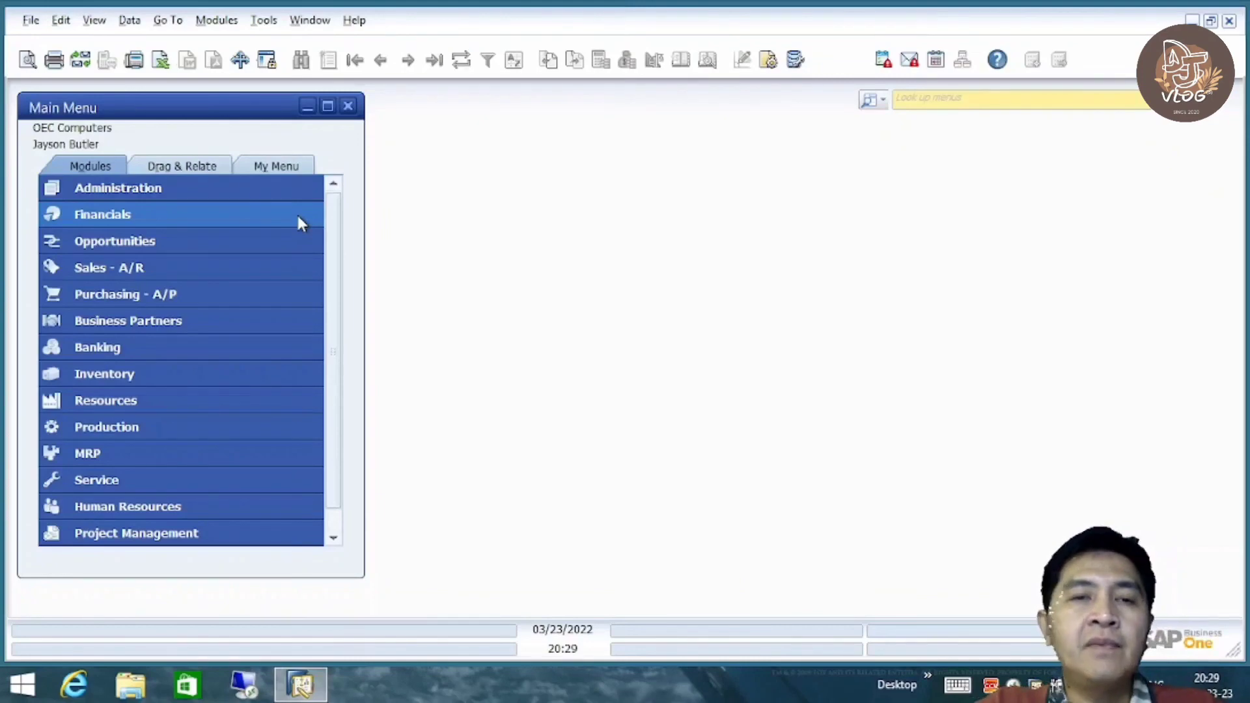
pyautogui.scroll(-1, 337, 312)
pyautogui.scroll(1, 346, 274)
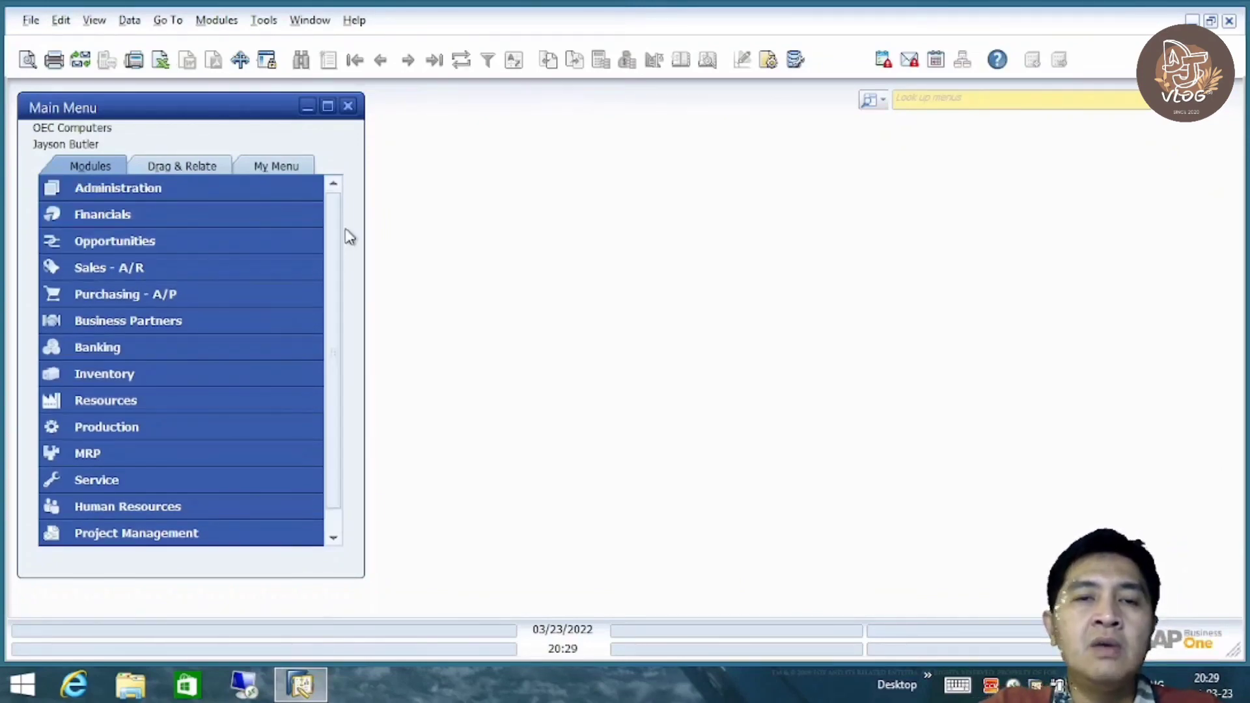